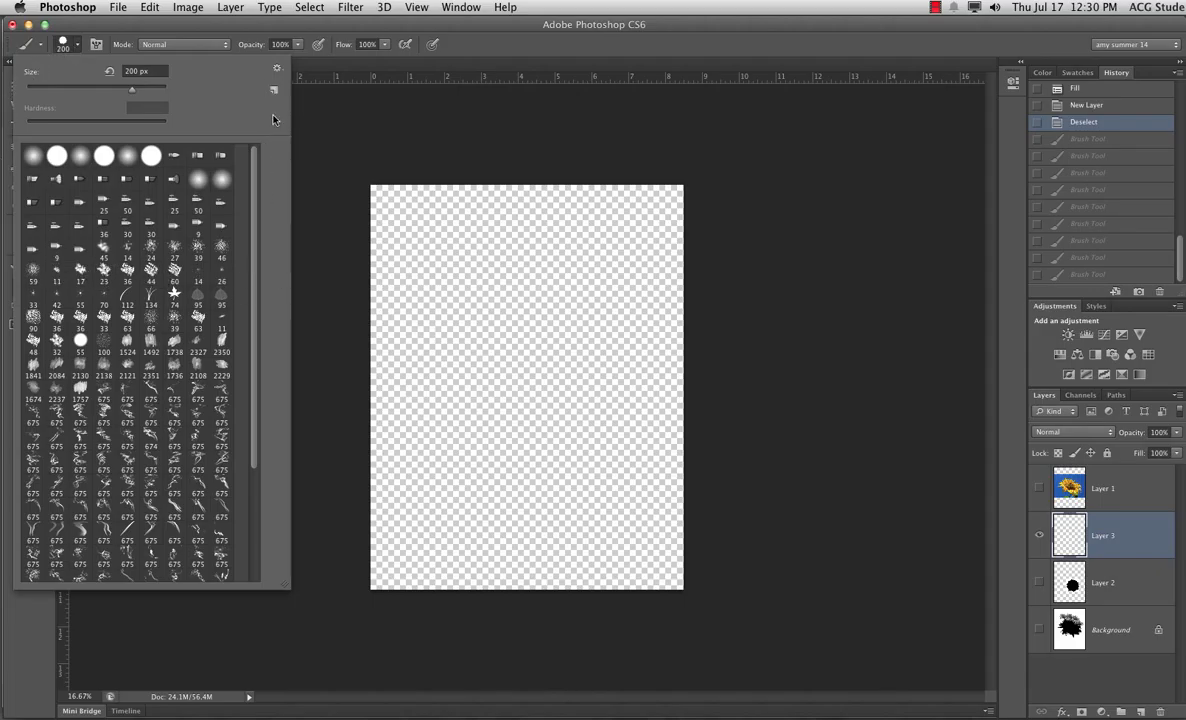
{"action": "left_click", "coordinate": [277, 72]}
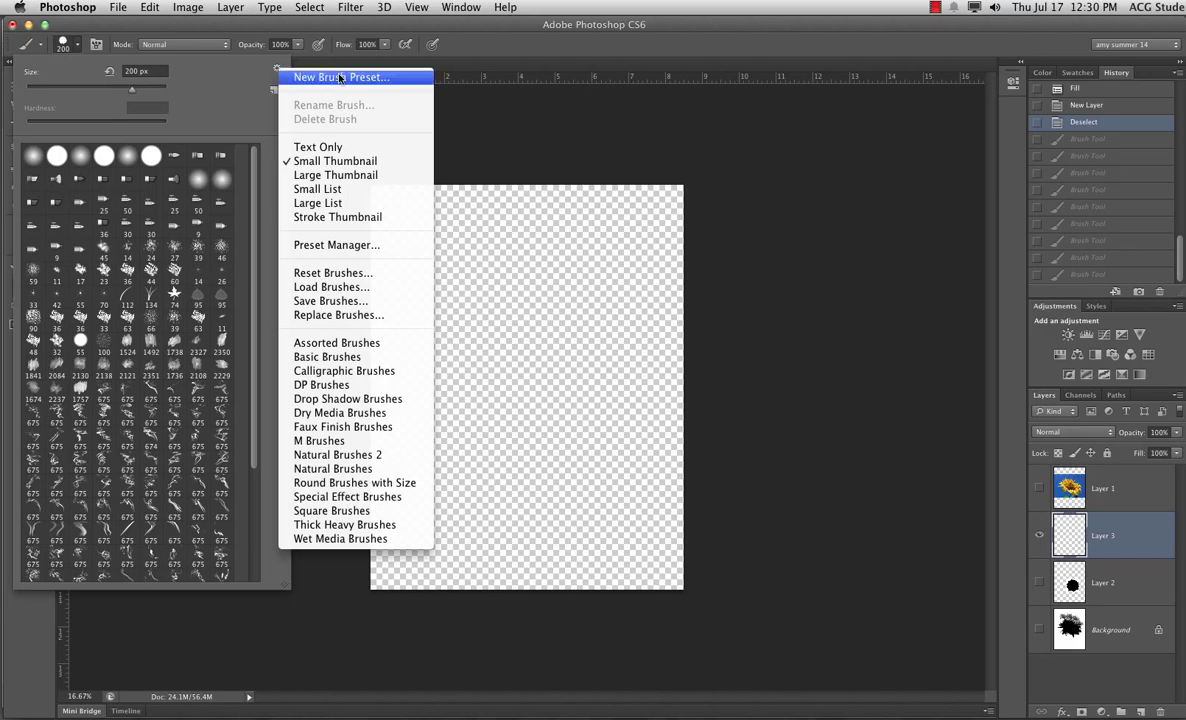
{"action": "left_click", "coordinate": [331, 287]}
{"action": "left_click", "coordinate": [645, 180]}
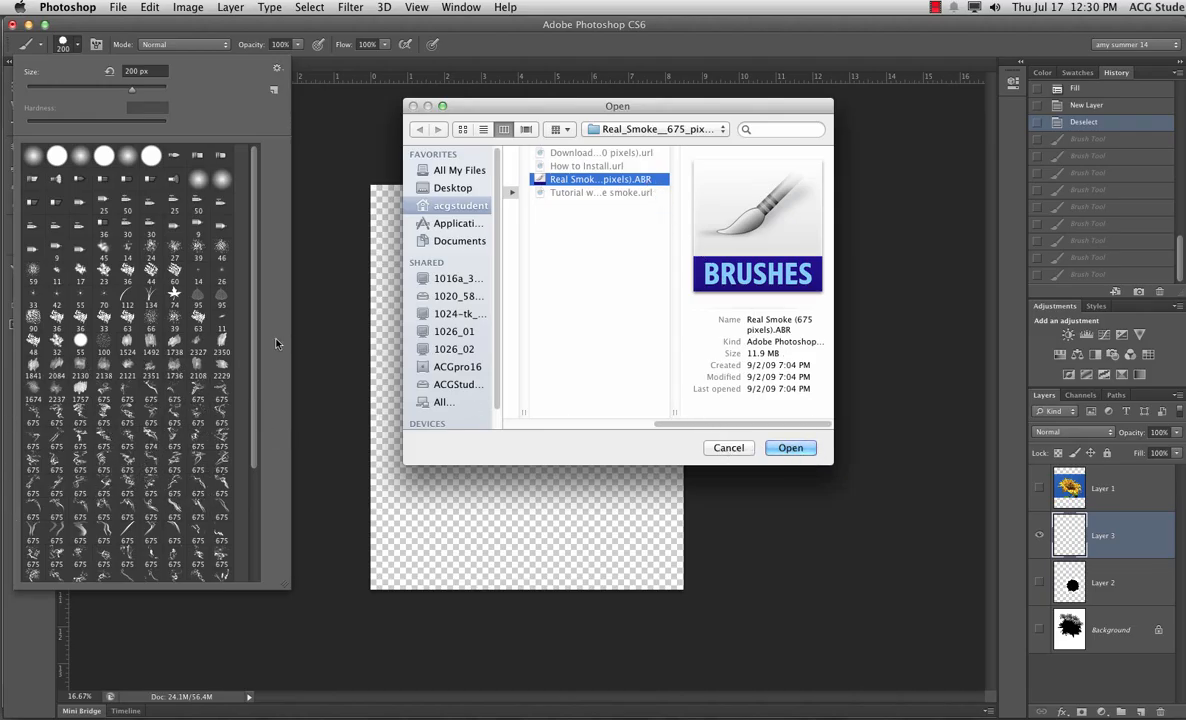
{"action": "left_click", "coordinate": [718, 450]}
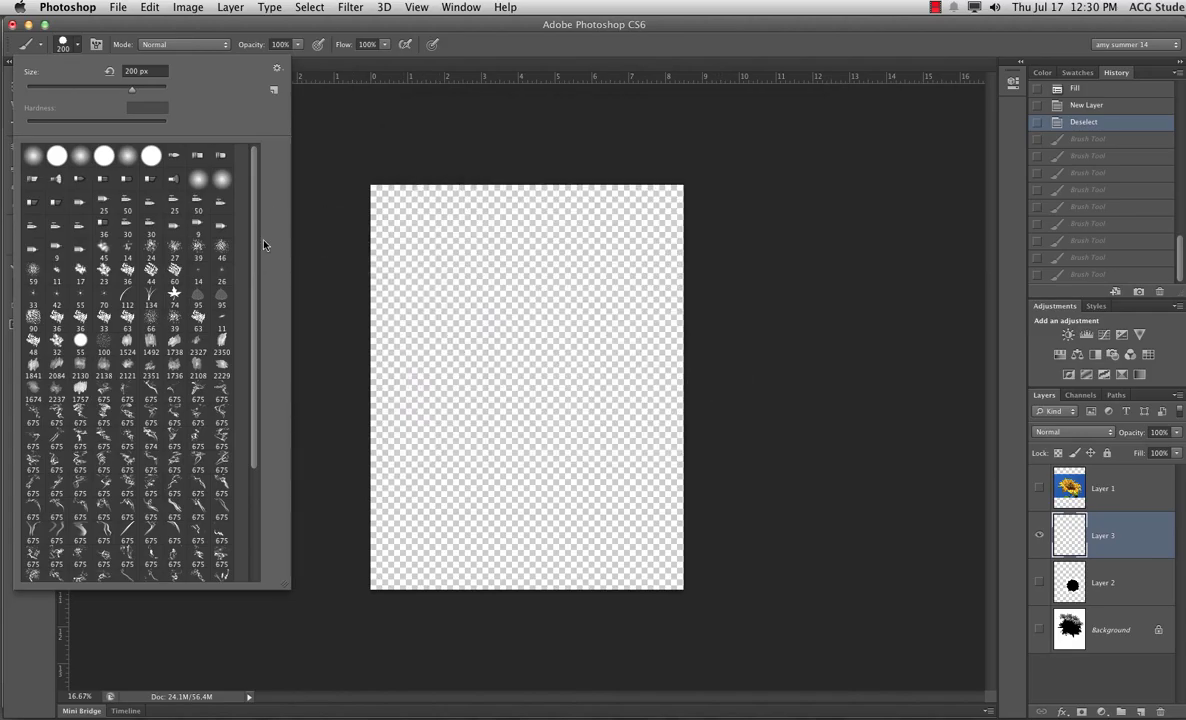
- Stamp the detailed sunflower brush (1982) once in red in the upper middle of Layer 3 at a size of 1100 px
{"action": "scroll", "coordinate": [256, 286], "scroll_direction": "down", "scroll_amount": 2}
{"action": "scroll", "coordinate": [256, 285], "scroll_direction": "down", "scroll_amount": 3}
{"action": "left_click", "coordinate": [104, 520]}
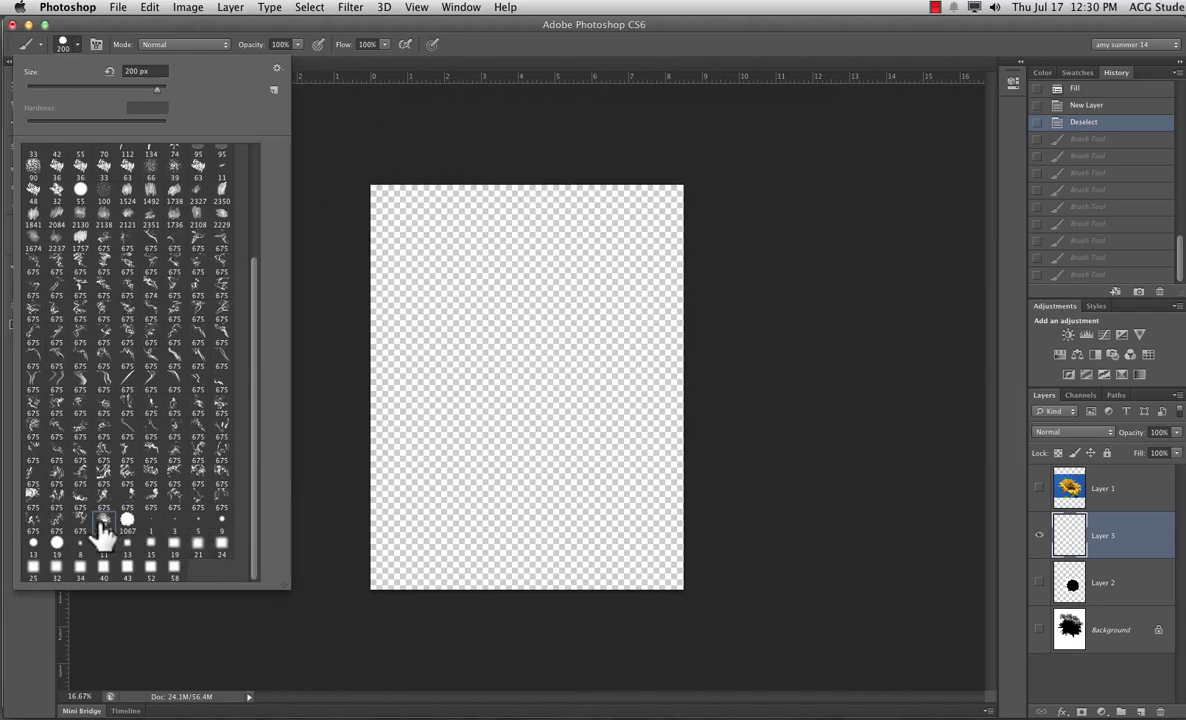
{"action": "key", "text": "Return"}
{"action": "key", "text": "["}
{"action": "key", "text": "["}
{"action": "key", "text": "["}
{"action": "key", "text": "["}
{"action": "key", "text": "["}
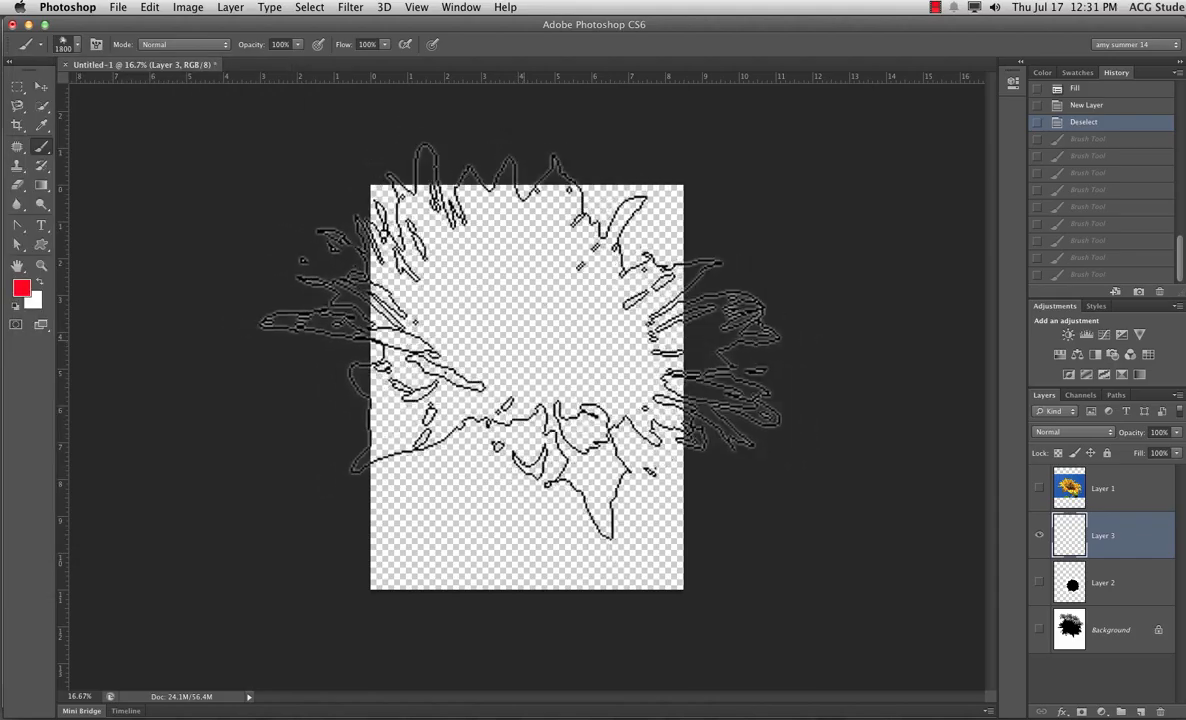
{"action": "key", "text": "["}
{"action": "key", "text": "["}
{"action": "key", "text": "["}
{"action": "key", "text": "["}
{"action": "left_click", "coordinate": [527, 320]}
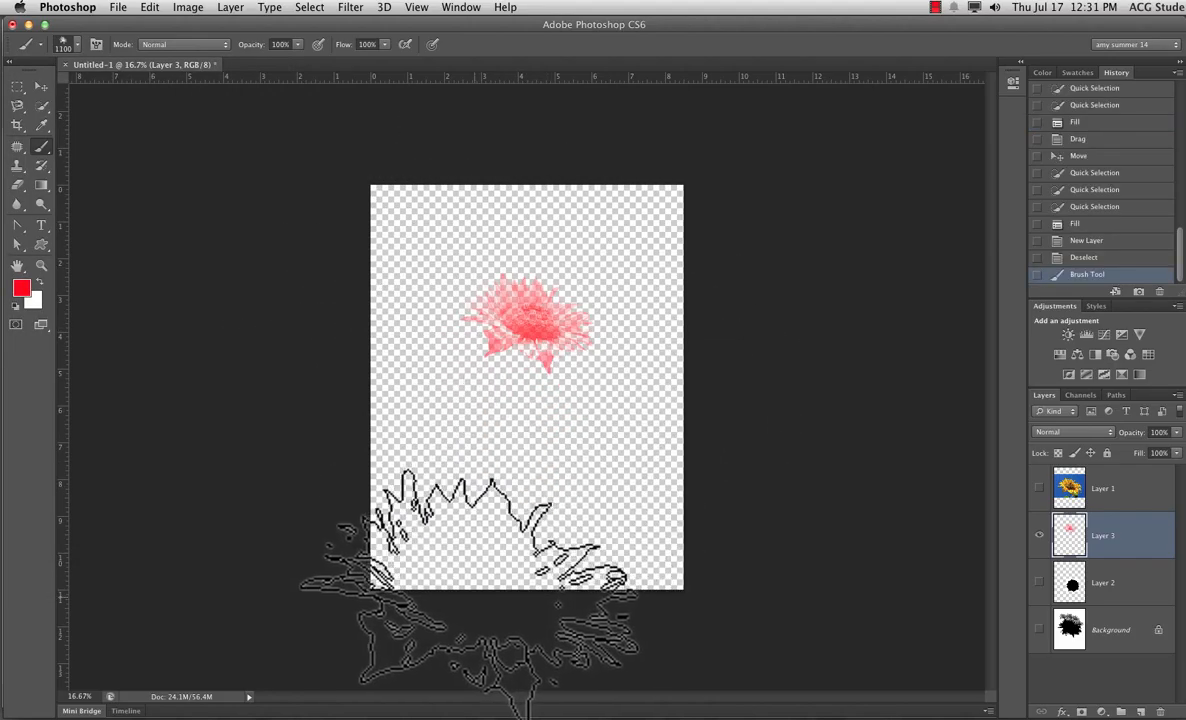
- Stamp the solid sunflower silhouette brush at 1067 px once in red below the detailed flower on Layer 3
{"action": "left_click", "coordinate": [70, 44]}
{"action": "left_click", "coordinate": [127, 519]}
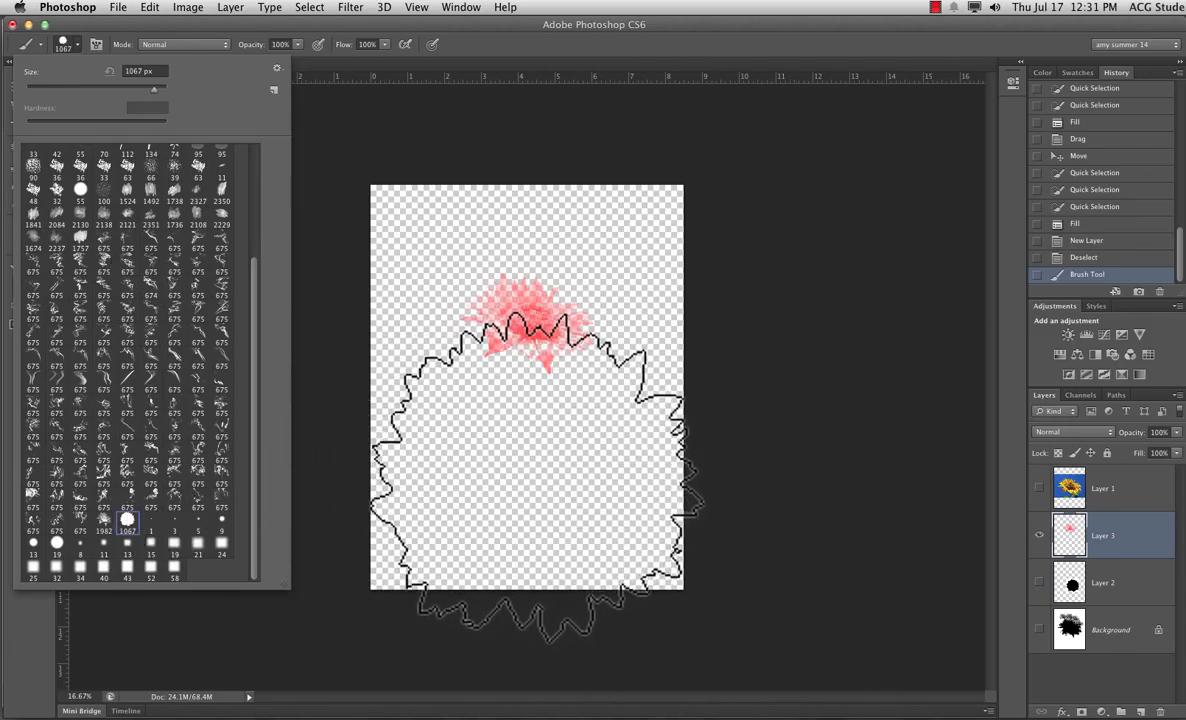
{"action": "key", "text": "Return"}
{"action": "left_click", "coordinate": [538, 475]}
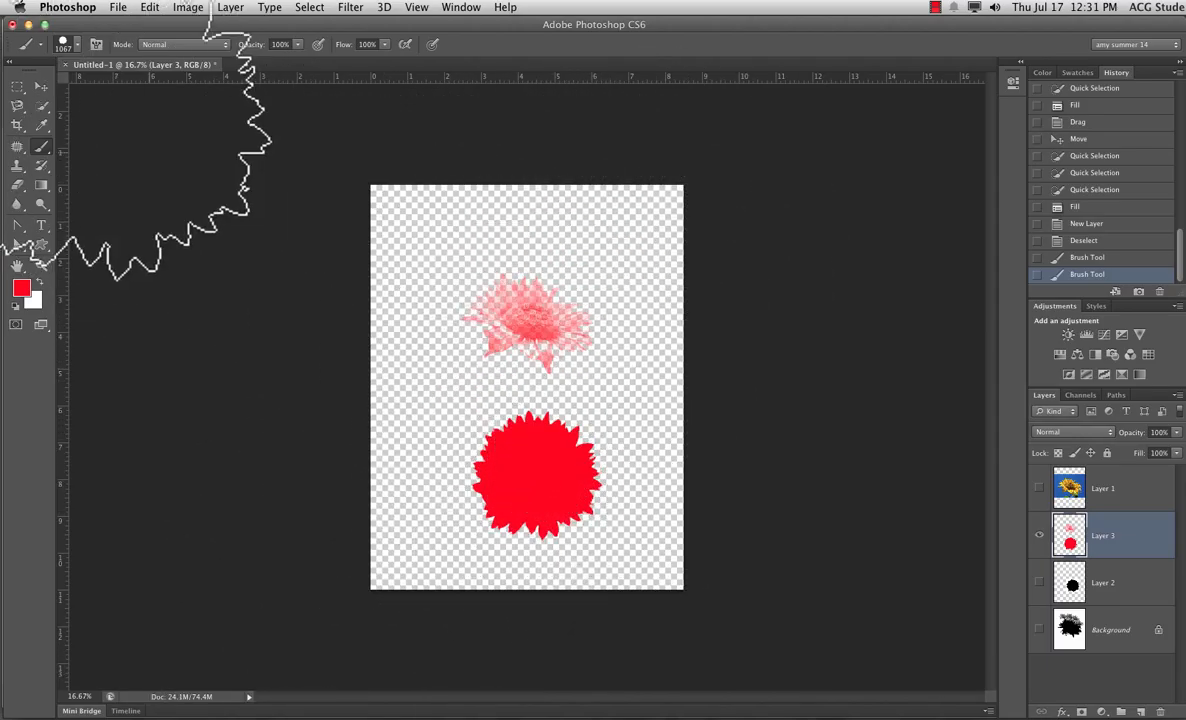
- Save the two sunflower brushes (1982 and 1067) from the Preset Manager as the brush set sunflowers.abr
{"action": "left_click", "coordinate": [78, 48]}
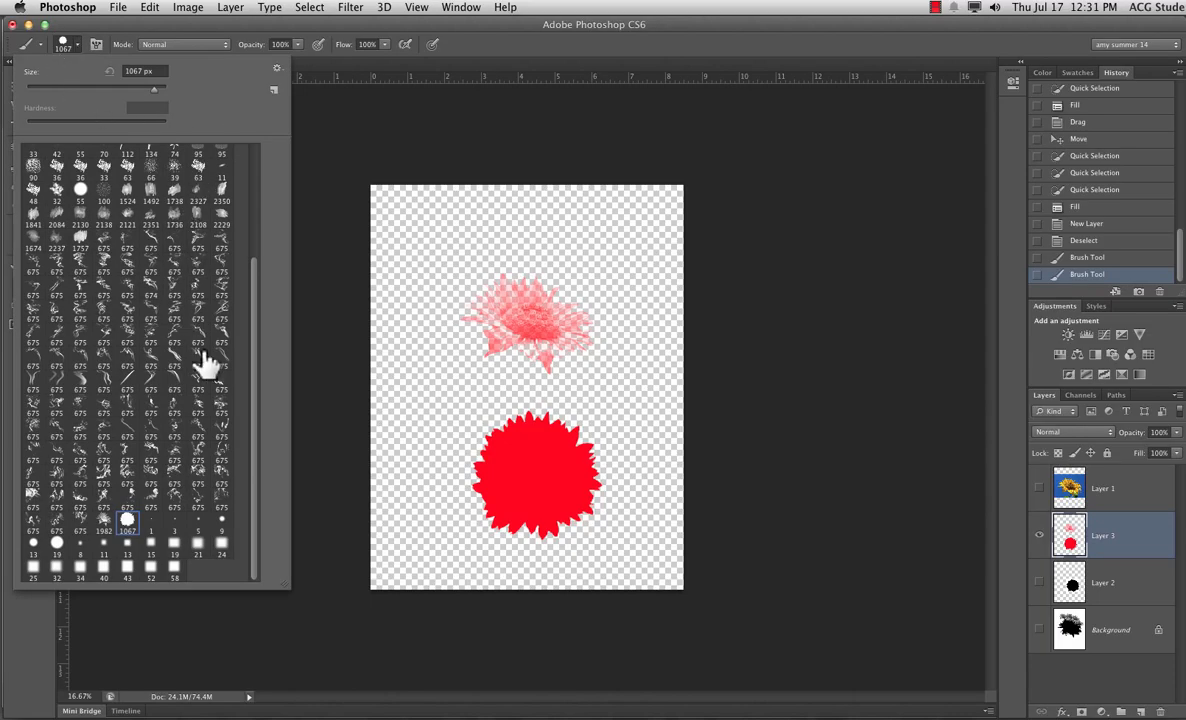
{"action": "left_click", "coordinate": [278, 71]}
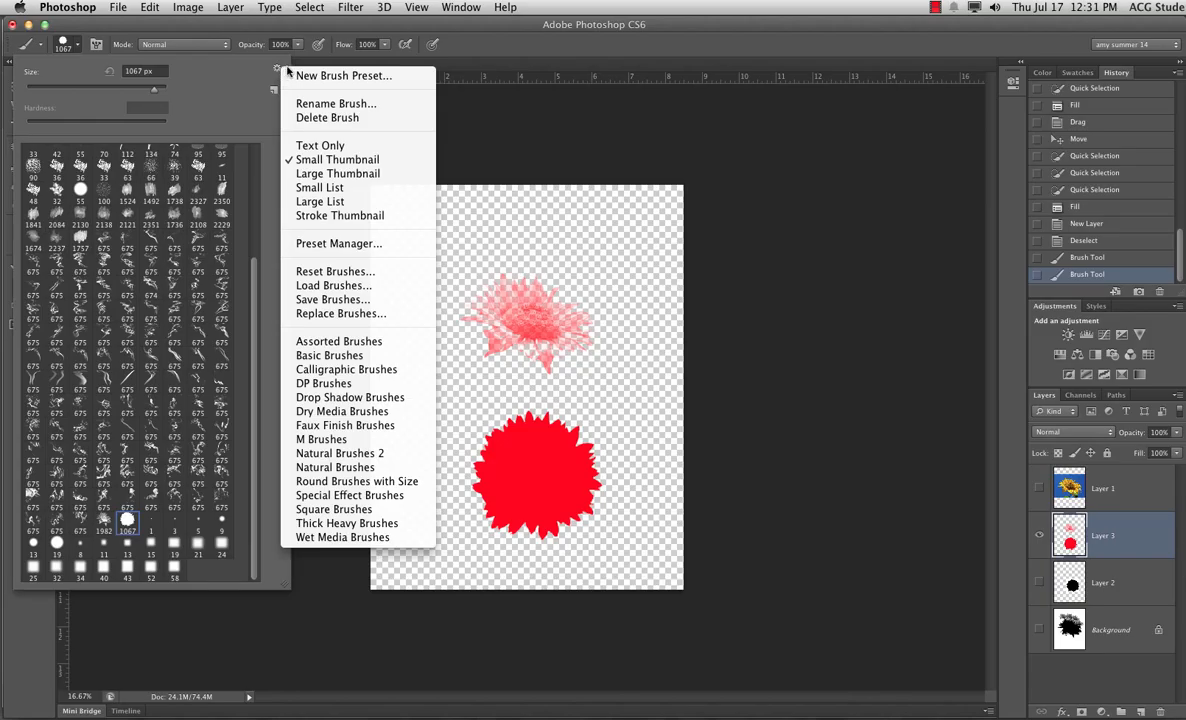
{"action": "left_click", "coordinate": [308, 243]}
{"action": "left_click_drag", "start_coordinate": [745, 287], "coordinate": [741, 372]}
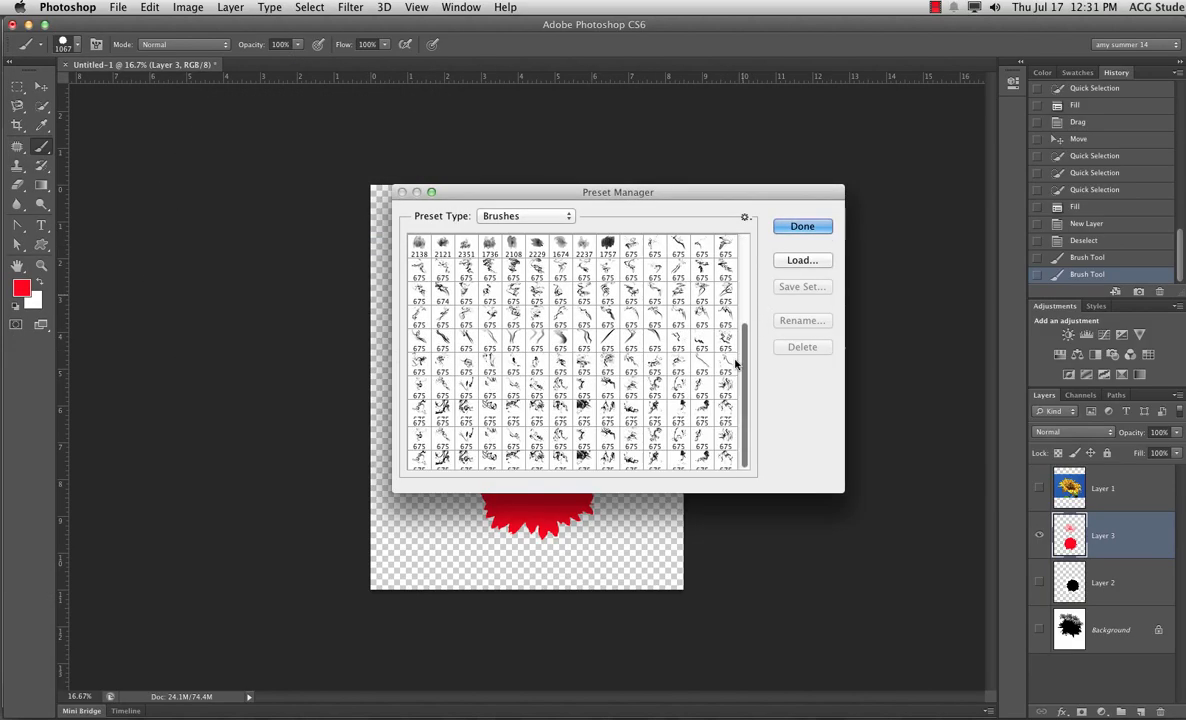
{"action": "left_click", "coordinate": [537, 440]}
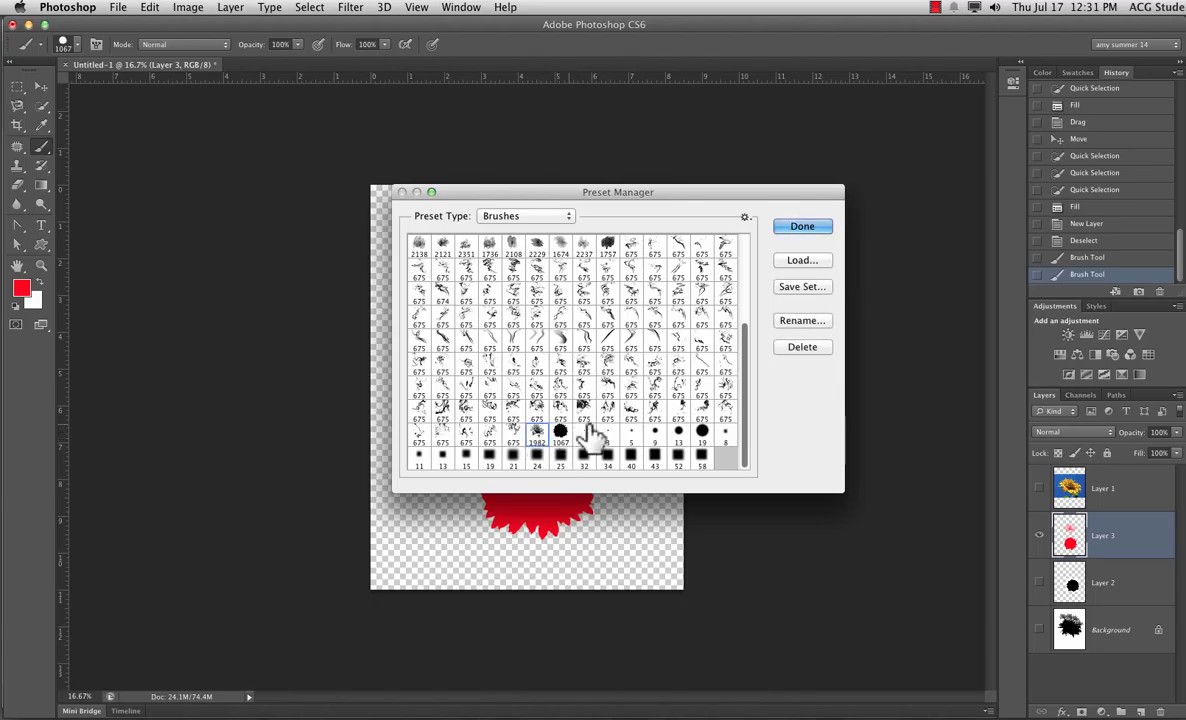
{"action": "left_click", "coordinate": [561, 438], "text": "shift"}
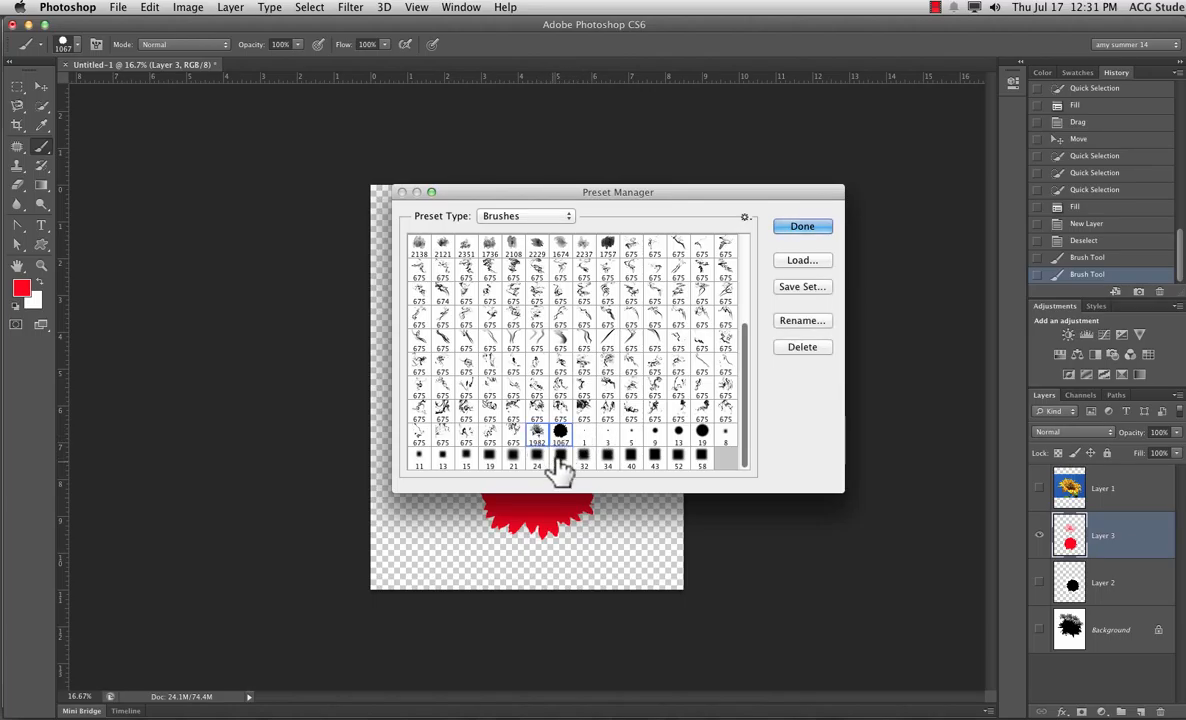
{"action": "left_click", "coordinate": [790, 288]}
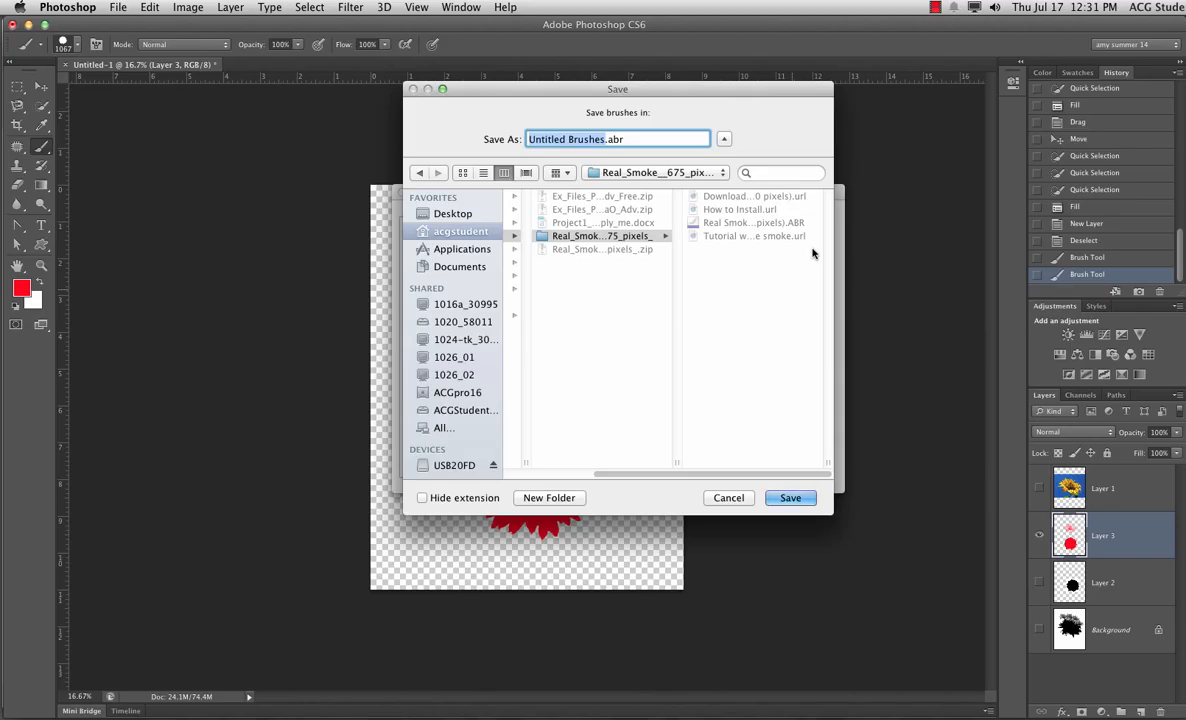
{"action": "type", "text": "sunflowers"}
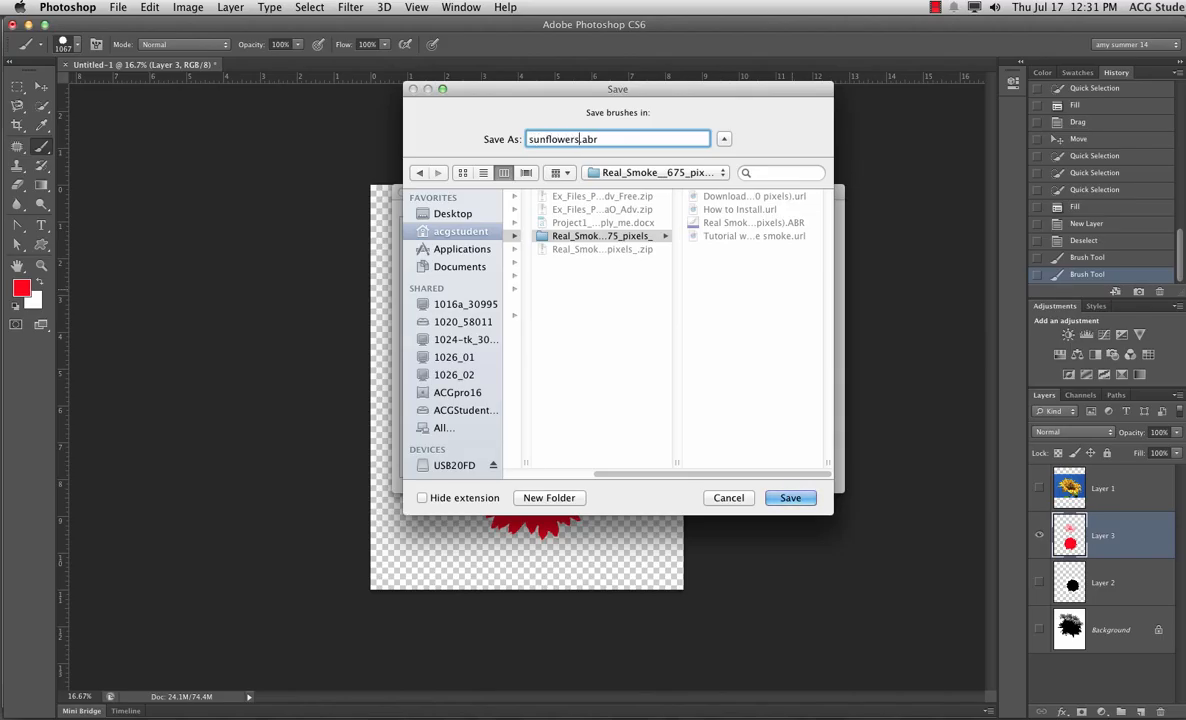
{"action": "key", "text": "Return"}
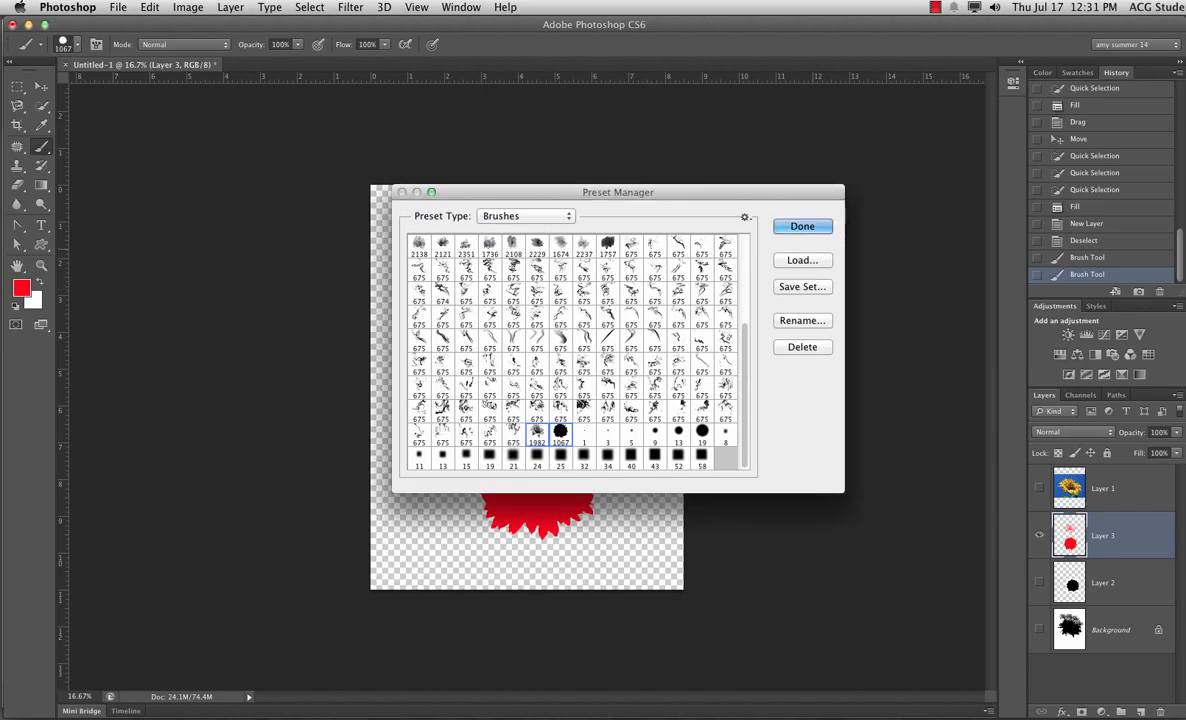
{"action": "key", "text": "Return"}
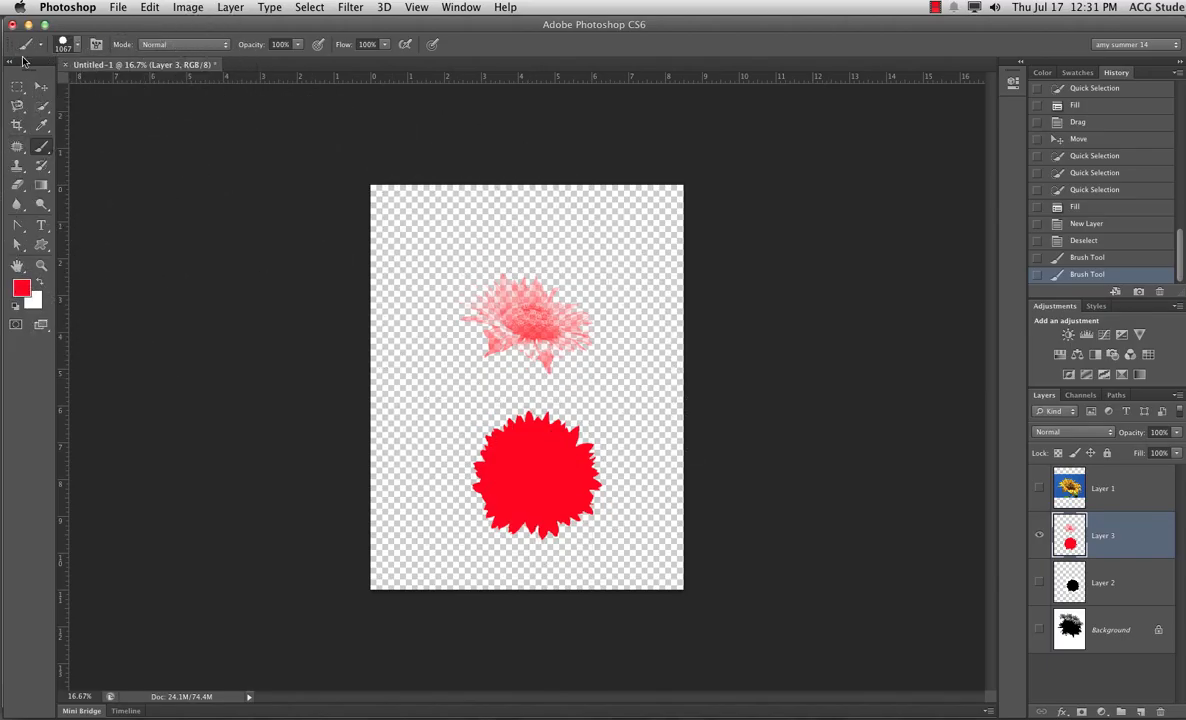
- Hide Layer 3 and add a new empty layer at the top of the layer stack
{"action": "left_click", "coordinate": [41, 87]}
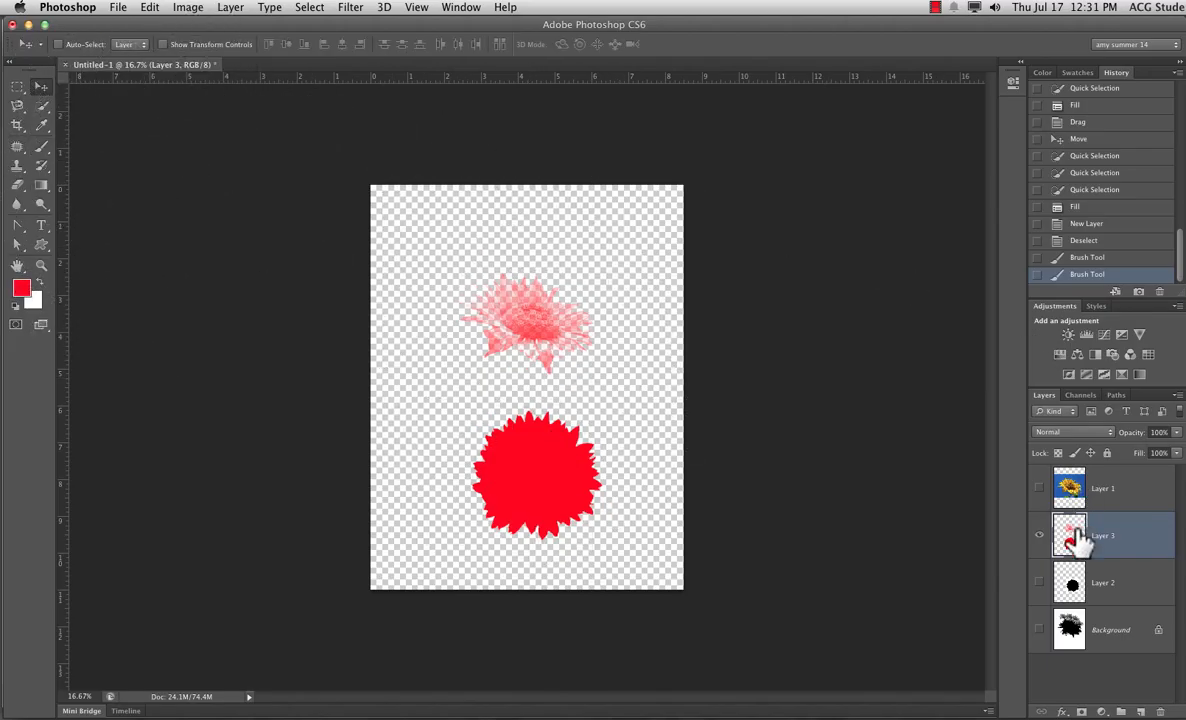
{"action": "left_click", "coordinate": [1038, 535]}
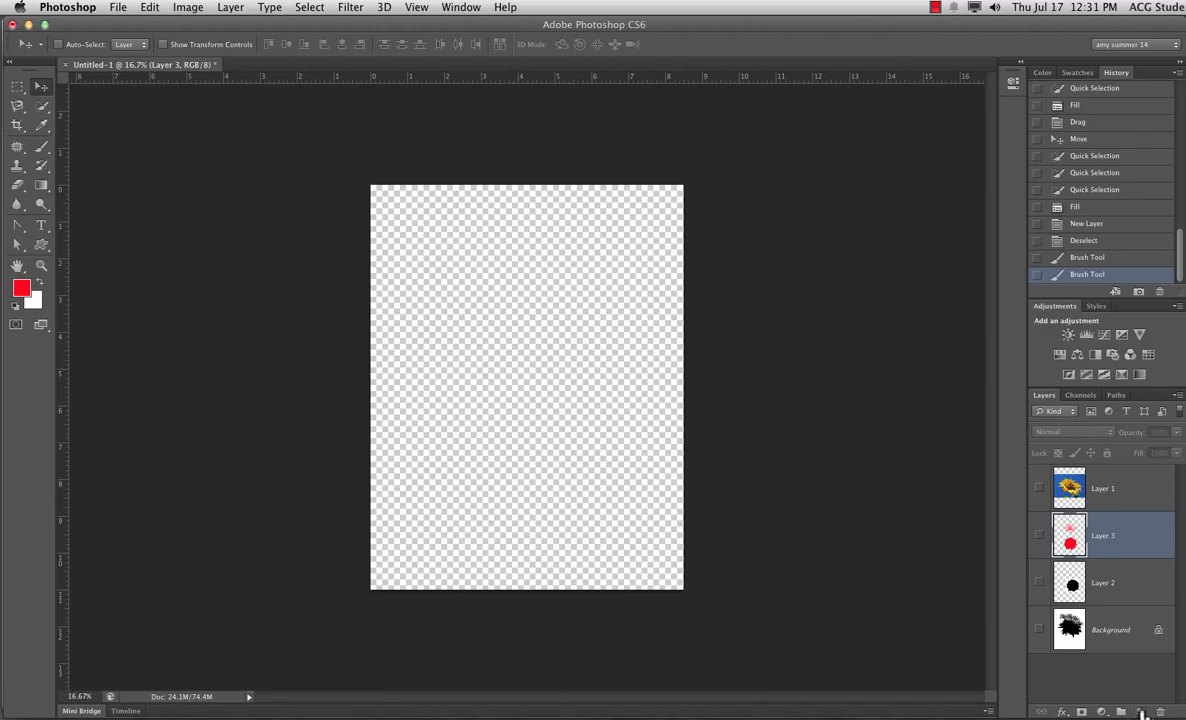
{"action": "left_click", "coordinate": [1141, 711]}
{"action": "left_click_drag", "start_coordinate": [1108, 532], "coordinate": [1099, 468]}
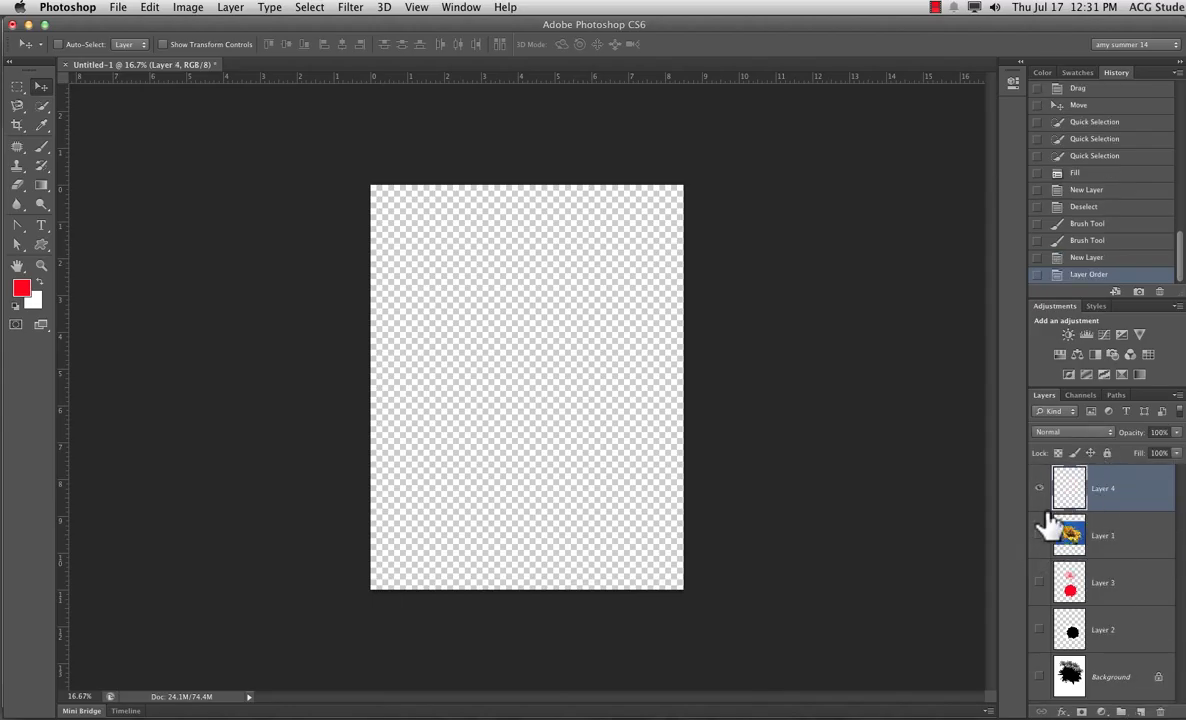
- Set the silhouette brush to 122% spacing and 175 px size, and paint a U-shaped test stroke on Layer 4
{"action": "left_click", "coordinate": [42, 150]}
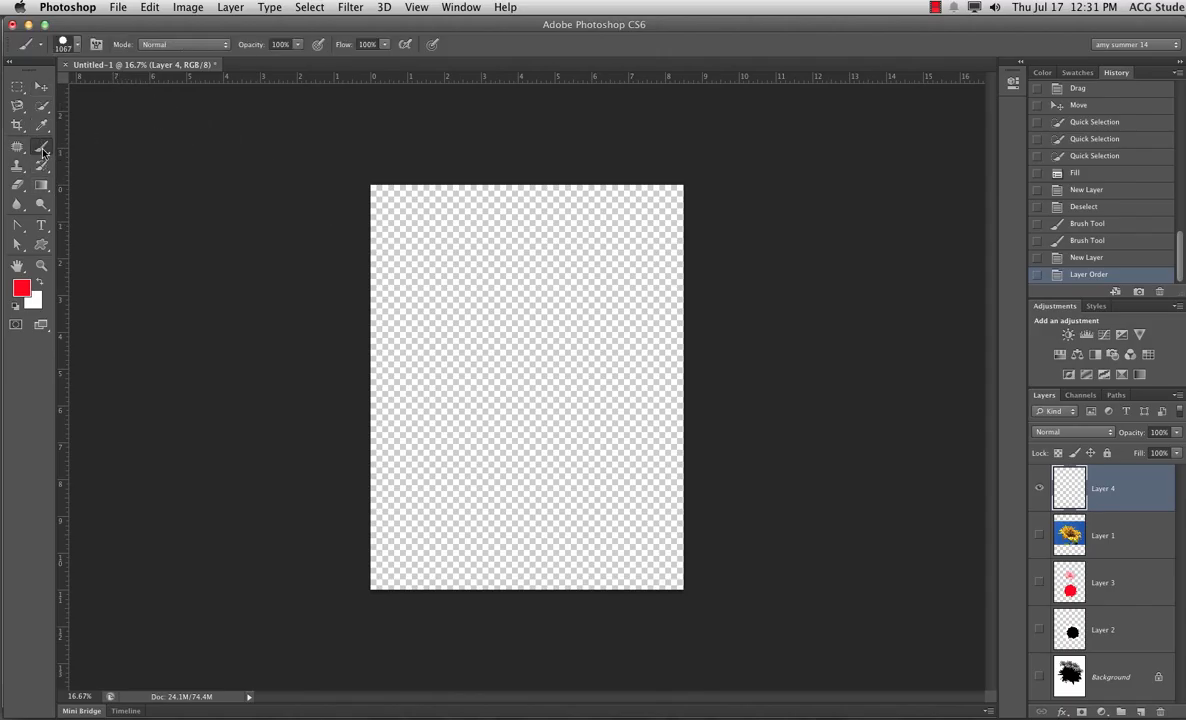
{"action": "left_click", "coordinate": [97, 46]}
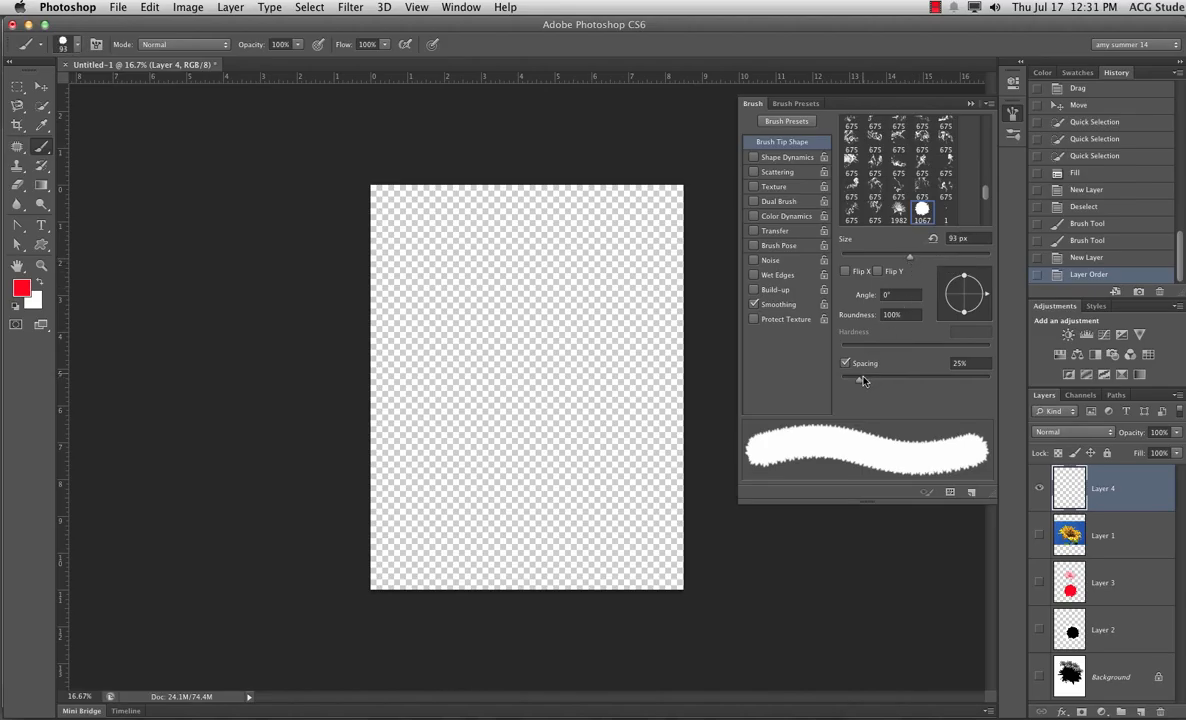
{"action": "left_click_drag", "start_coordinate": [858, 381], "coordinate": [924, 384]}
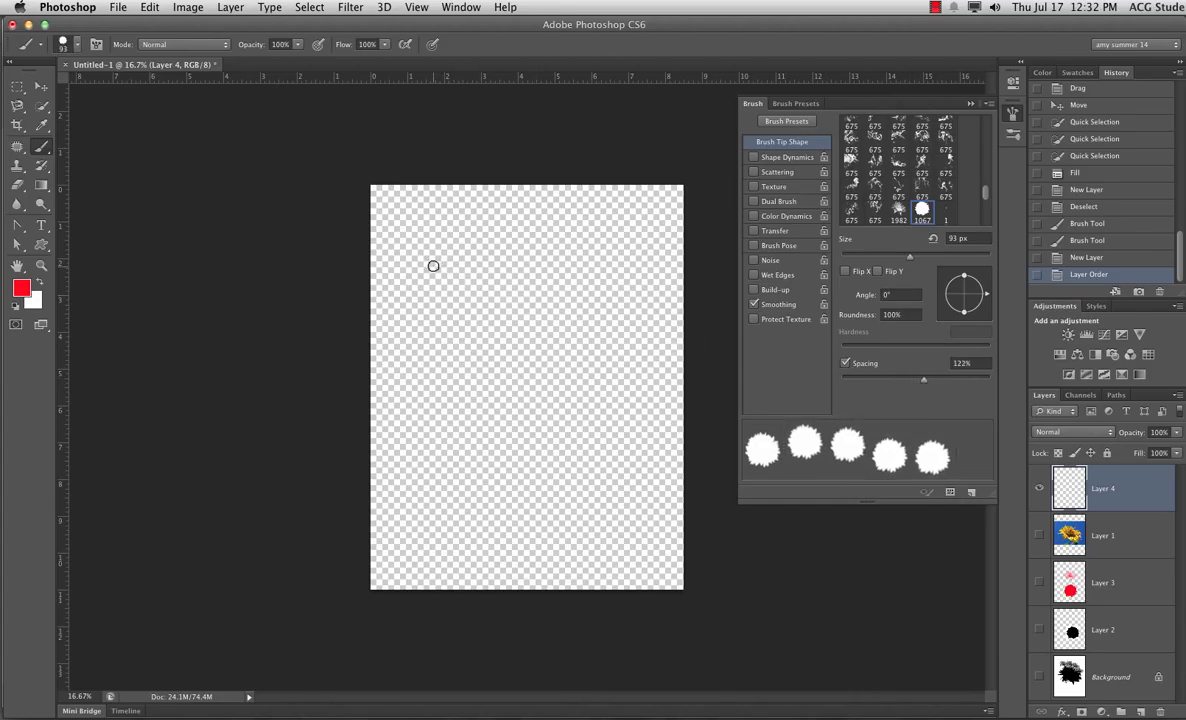
{"action": "key", "text": "bracketright"}
{"action": "mouse_move", "coordinate": [432, 268]}
{"action": "left_mouse_down"}
{"action": "mouse_move", "coordinate": [514, 329]}
{"action": "mouse_move", "coordinate": [511, 412]}
{"action": "mouse_move", "coordinate": [531, 487]}
{"action": "mouse_move", "coordinate": [658, 438]}
{"action": "mouse_move", "coordinate": [623, 248]}
{"action": "left_mouse_up"}
- Test the brush at 41% and 245% spacing with one stroke each, and clear all test strokes from Layer 4
{"action": "left_click_drag", "start_coordinate": [923, 381], "coordinate": [870, 385]}
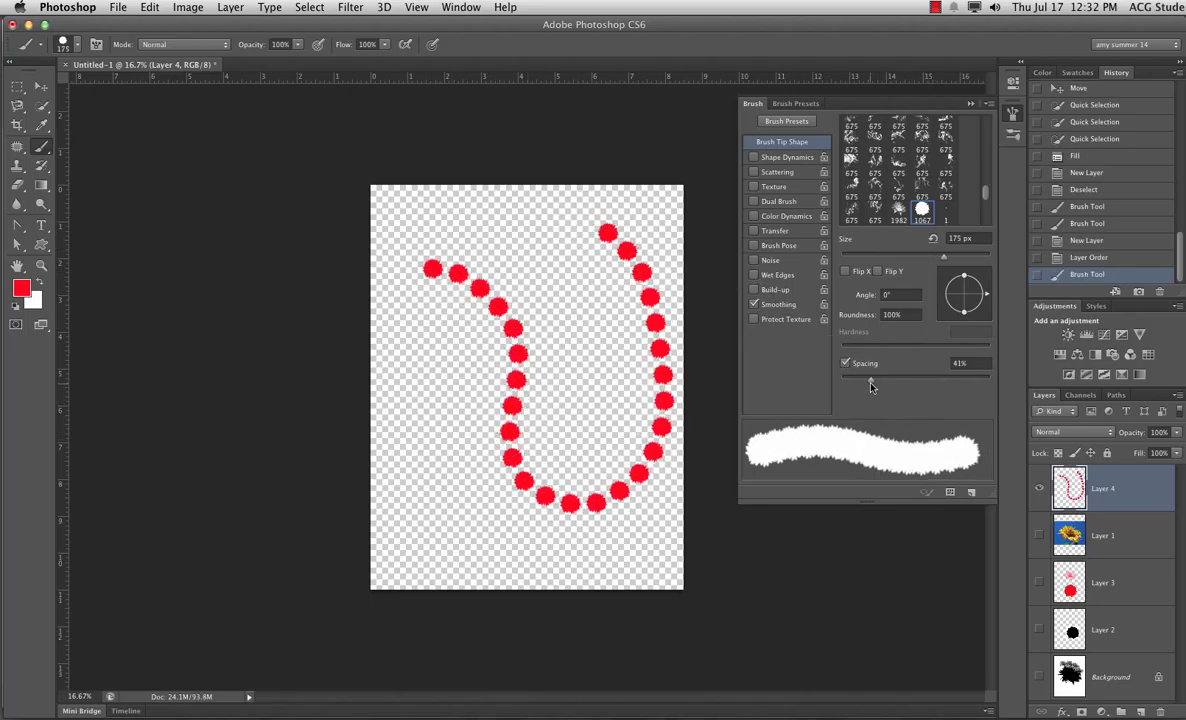
{"action": "mouse_move", "coordinate": [437, 339]}
{"action": "left_mouse_down"}
{"action": "mouse_move", "coordinate": [455, 468]}
{"action": "mouse_move", "coordinate": [495, 550]}
{"action": "left_mouse_up"}
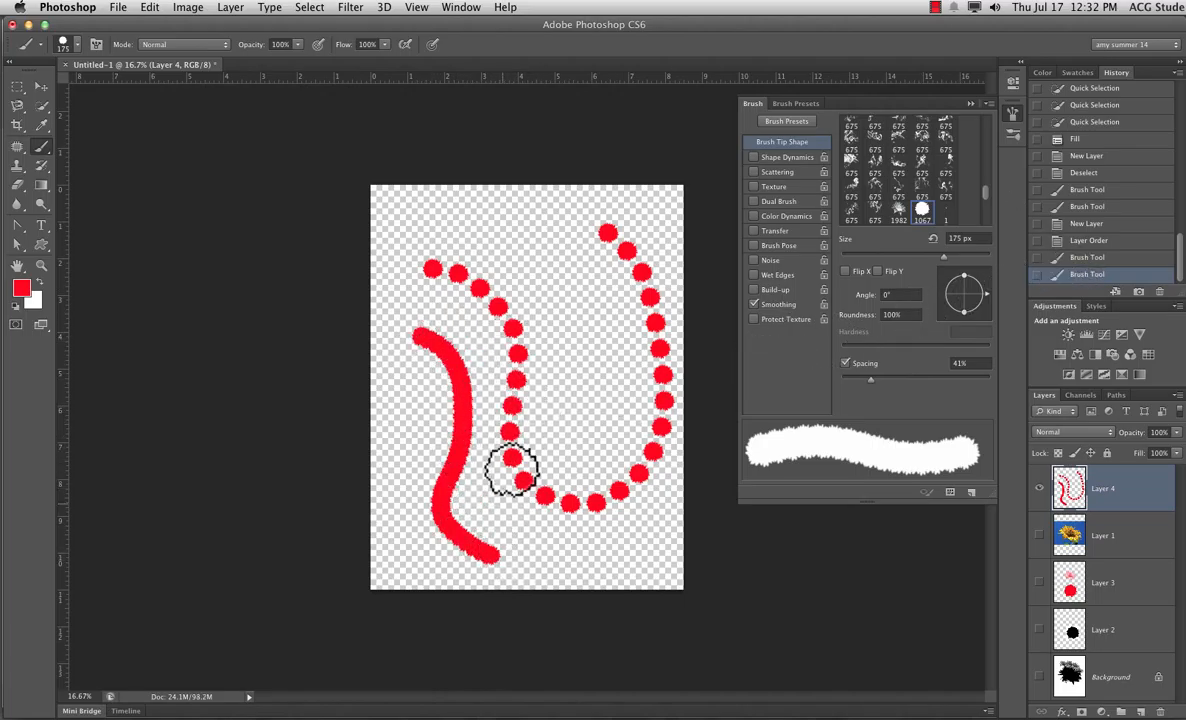
{"action": "left_click_drag", "start_coordinate": [870, 380], "coordinate": [956, 381]}
{"action": "mouse_move", "coordinate": [524, 231]}
{"action": "left_mouse_down"}
{"action": "mouse_move", "coordinate": [552, 243]}
{"action": "mouse_move", "coordinate": [587, 321]}
{"action": "mouse_move", "coordinate": [586, 414]}
{"action": "left_mouse_up"}
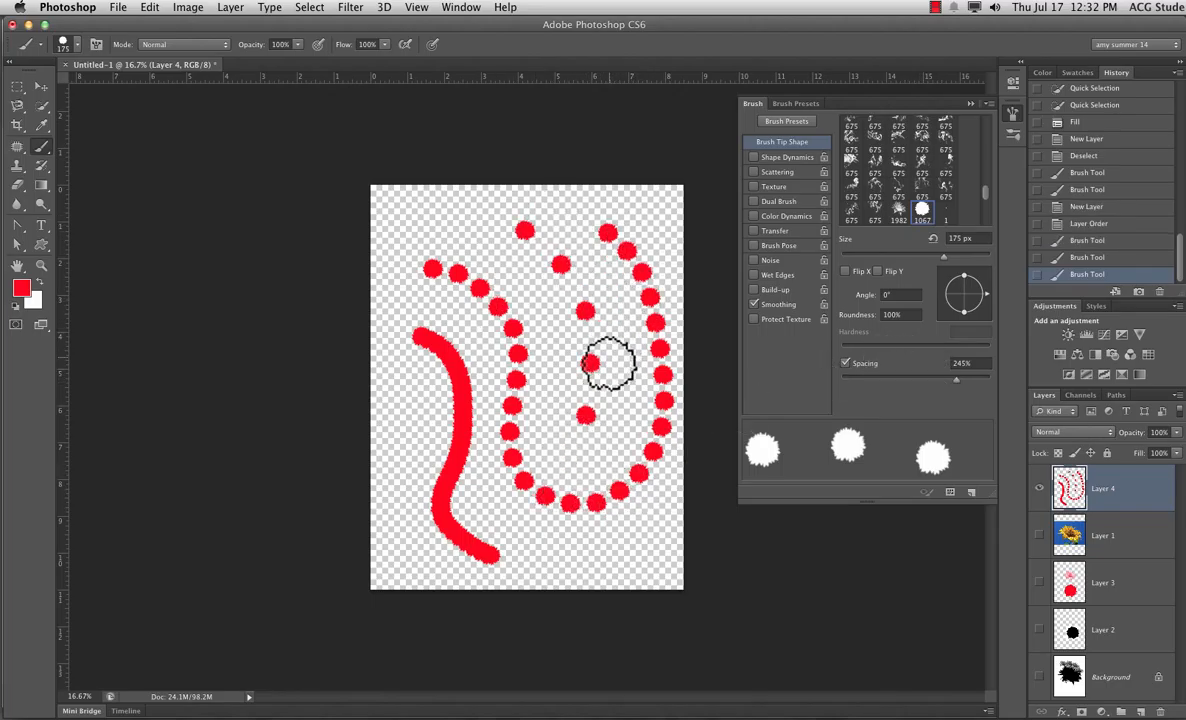
{"action": "key", "text": "super+equal"}
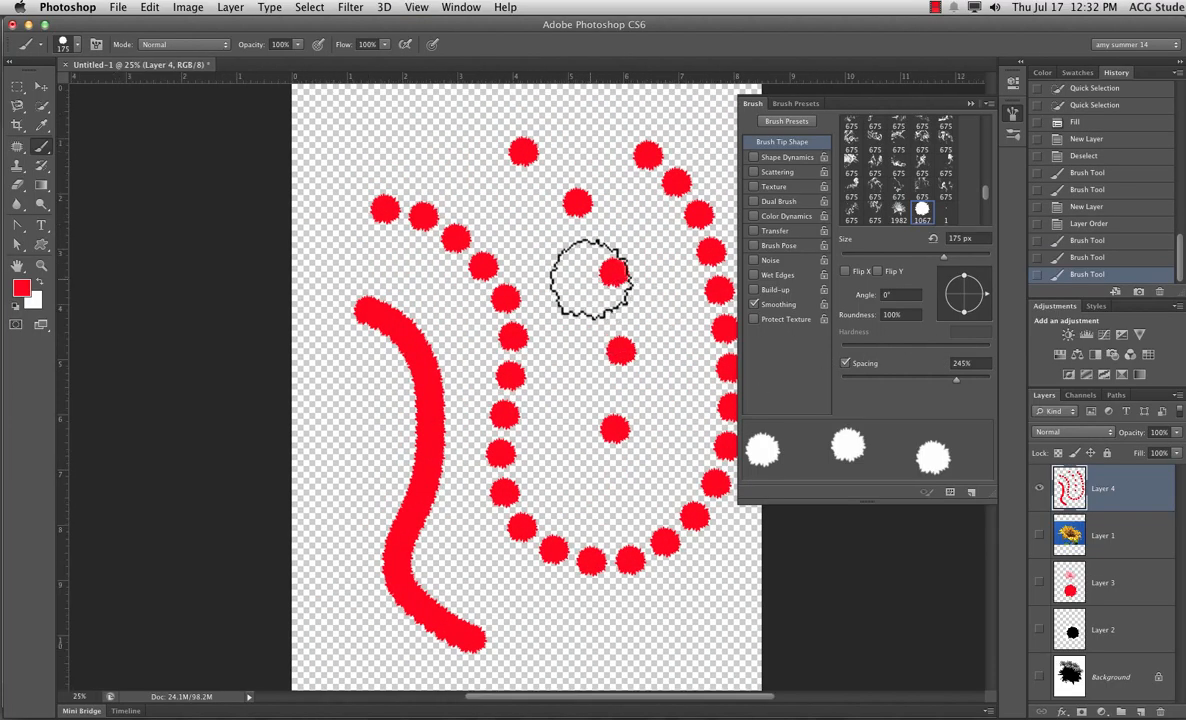
{"action": "left_click", "coordinate": [1094, 226]}
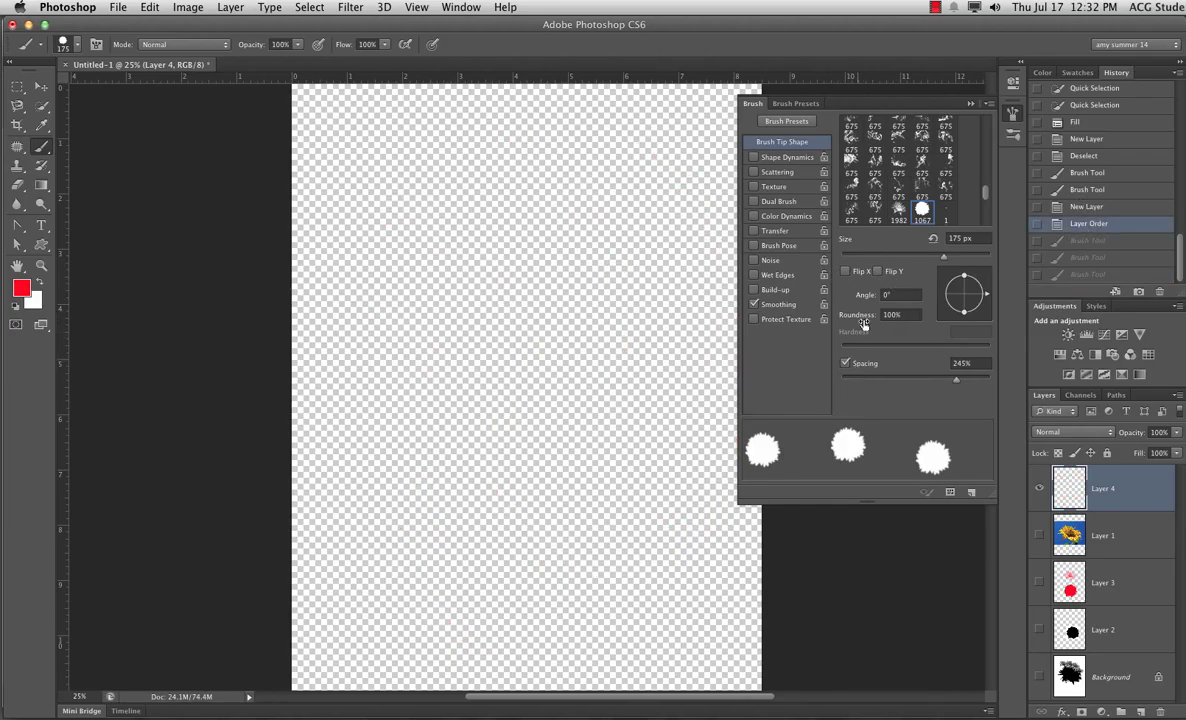
- Enable Shape Dynamics with 42% size jitter controlled by Pen Pressure, try one stroke on Layer 4 and undo it
{"action": "left_click", "coordinate": [779, 158]}
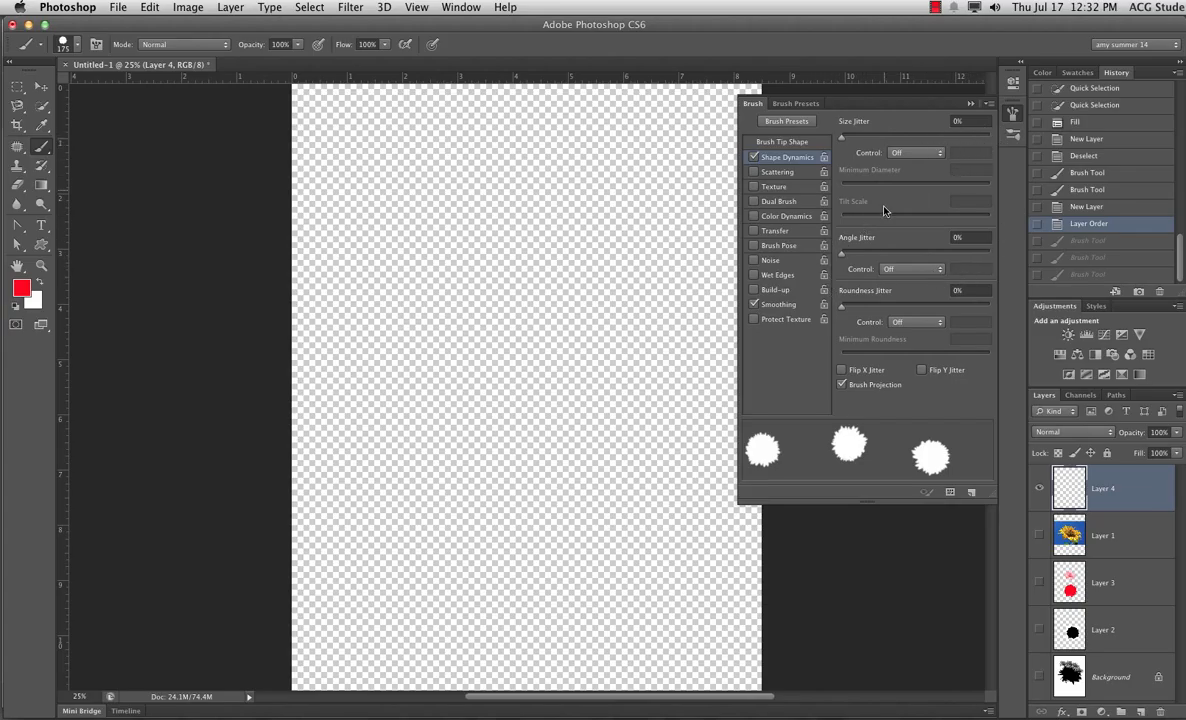
{"action": "left_click", "coordinate": [900, 155]}
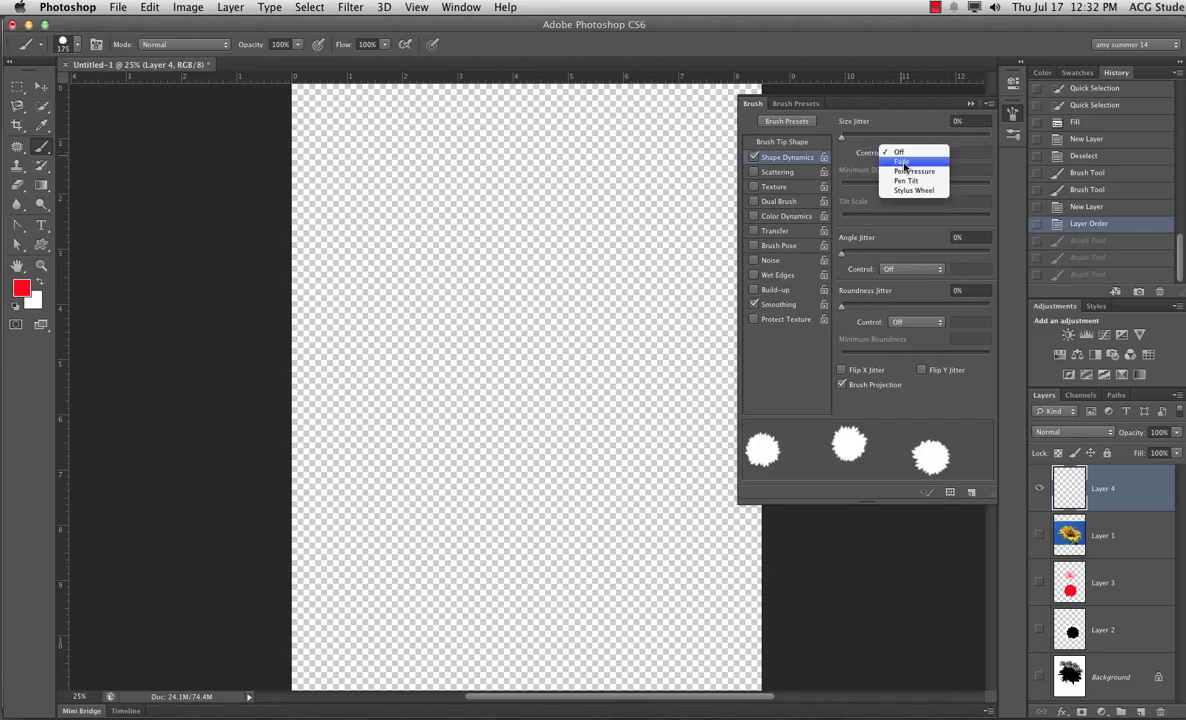
{"action": "left_click", "coordinate": [905, 170]}
{"action": "left_click_drag", "start_coordinate": [842, 137], "coordinate": [905, 148]}
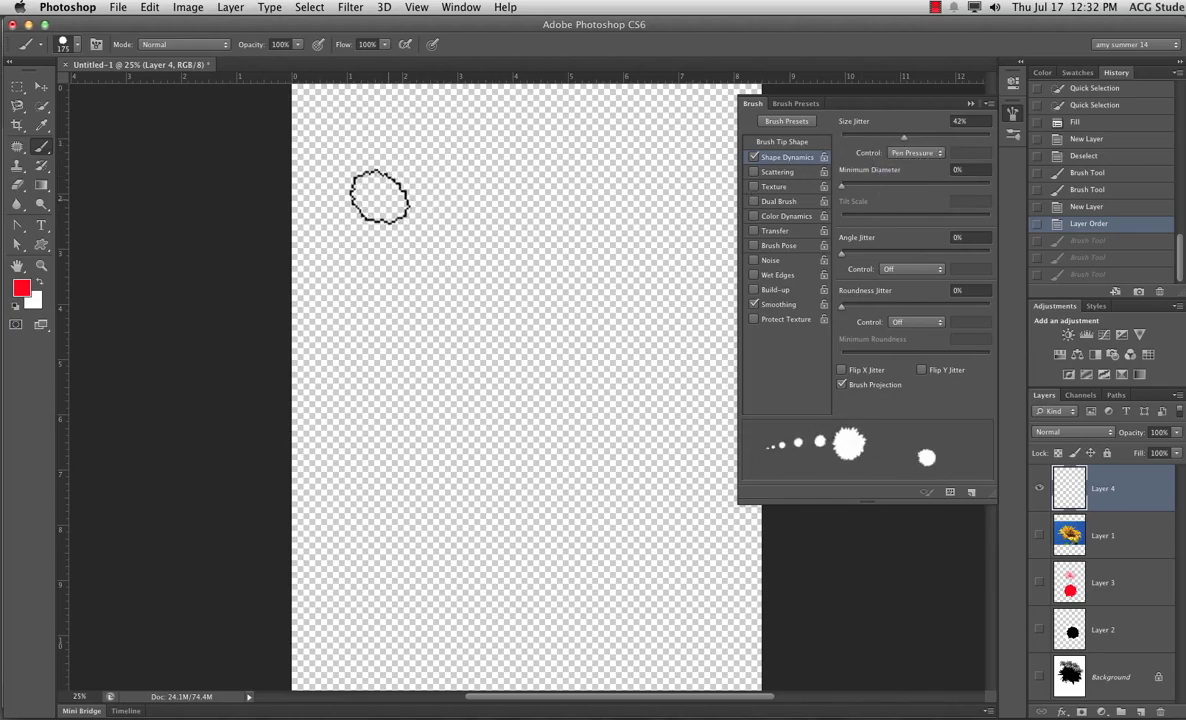
{"action": "mouse_move", "coordinate": [389, 193]}
{"action": "left_mouse_down"}
{"action": "mouse_move", "coordinate": [448, 211]}
{"action": "mouse_move", "coordinate": [448, 262]}
{"action": "mouse_move", "coordinate": [375, 352]}
{"action": "mouse_move", "coordinate": [383, 454]}
{"action": "mouse_move", "coordinate": [561, 340]}
{"action": "mouse_move", "coordinate": [388, 592]}
{"action": "mouse_move", "coordinate": [581, 549]}
{"action": "mouse_move", "coordinate": [639, 586]}
{"action": "mouse_move", "coordinate": [681, 326]}
{"action": "mouse_move", "coordinate": [603, 176]}
{"action": "left_mouse_up"}
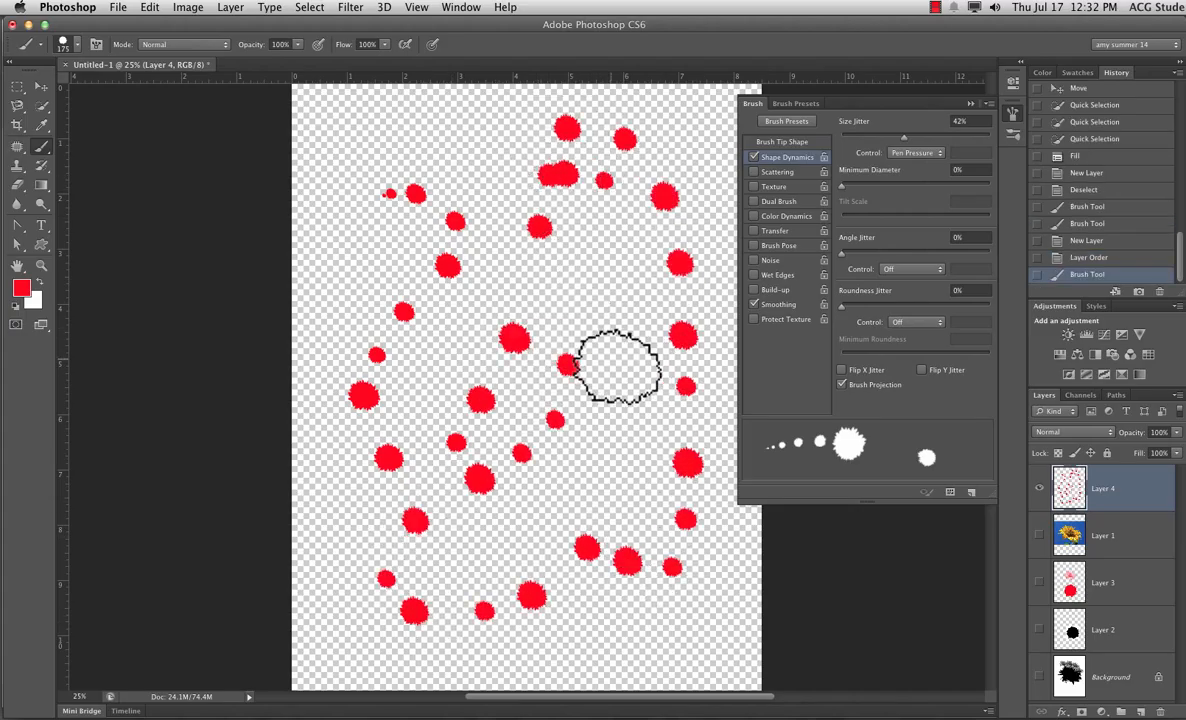
{"action": "left_click", "coordinate": [1075, 258]}
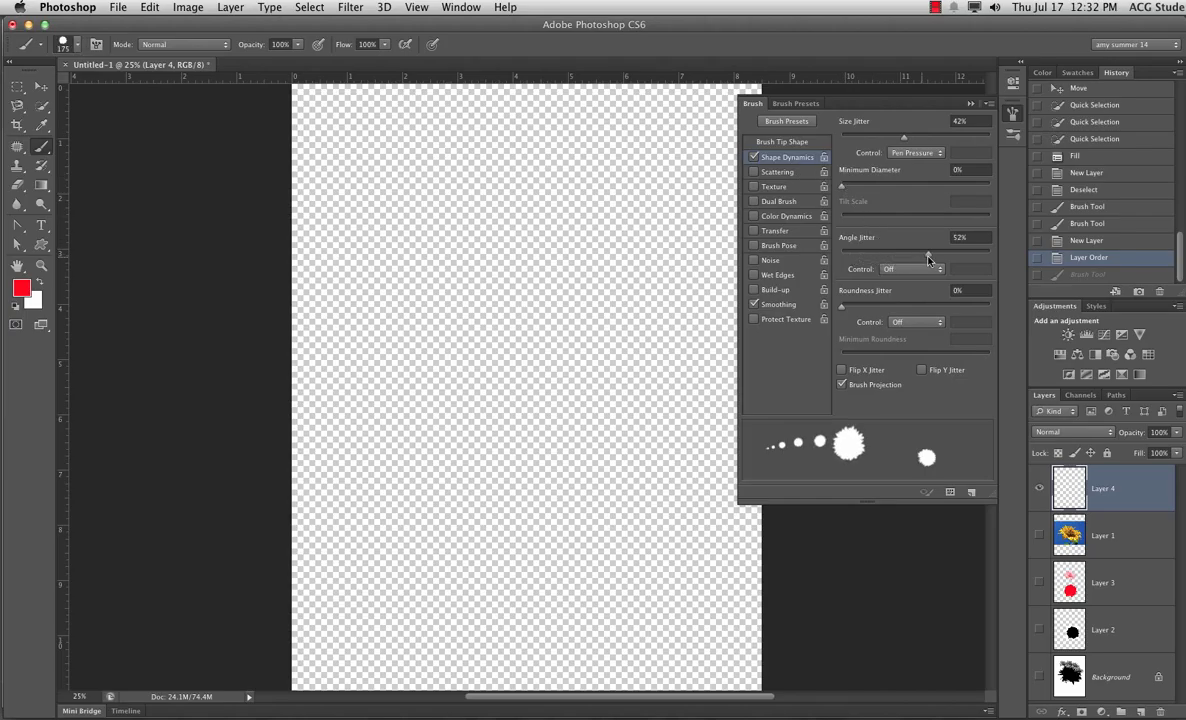
- Set the angle jitter to 80% and paint a winding test stroke across Layer 4
{"action": "left_click_drag", "start_coordinate": [963, 258], "coordinate": [960, 258]}
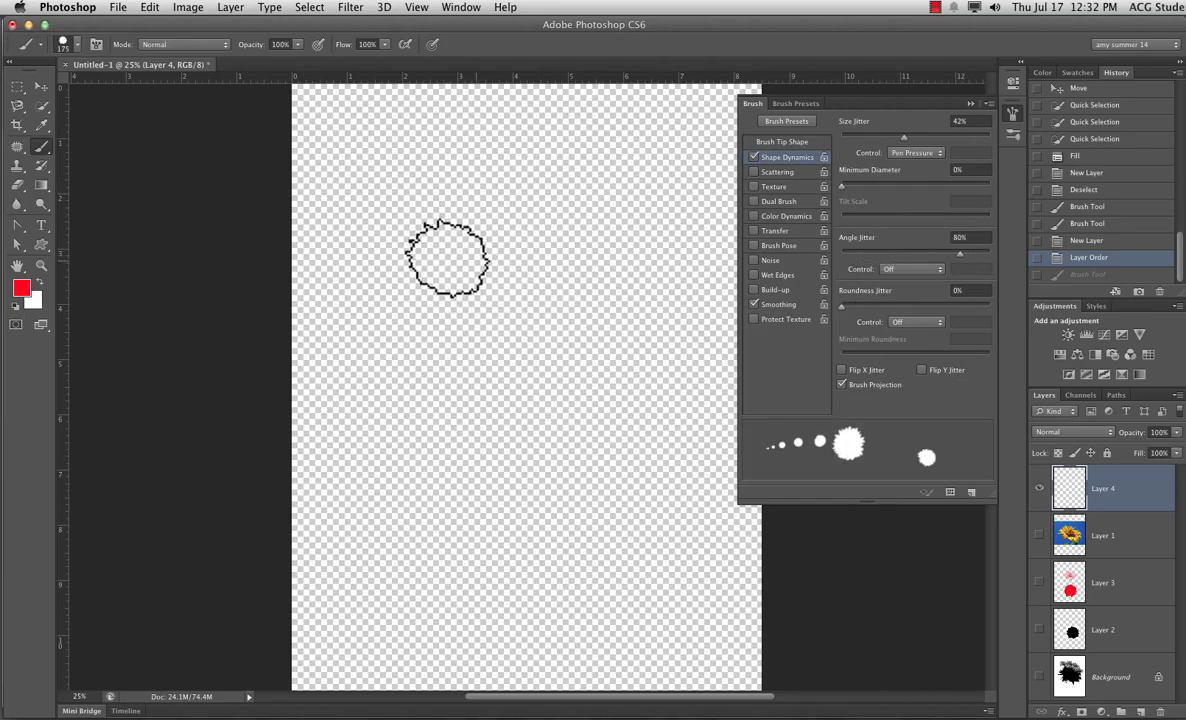
{"action": "mouse_move", "coordinate": [408, 261]}
{"action": "left_mouse_down"}
{"action": "mouse_move", "coordinate": [456, 232]}
{"action": "mouse_move", "coordinate": [509, 245]}
{"action": "mouse_move", "coordinate": [379, 354]}
{"action": "mouse_move", "coordinate": [503, 384]}
{"action": "mouse_move", "coordinate": [565, 460]}
{"action": "mouse_move", "coordinate": [538, 565]}
{"action": "mouse_move", "coordinate": [338, 510]}
{"action": "mouse_move", "coordinate": [354, 580]}
{"action": "mouse_move", "coordinate": [653, 616]}
{"action": "mouse_move", "coordinate": [665, 345]}
{"action": "mouse_move", "coordinate": [620, 136]}
{"action": "mouse_move", "coordinate": [665, 170]}
{"action": "left_mouse_up"}
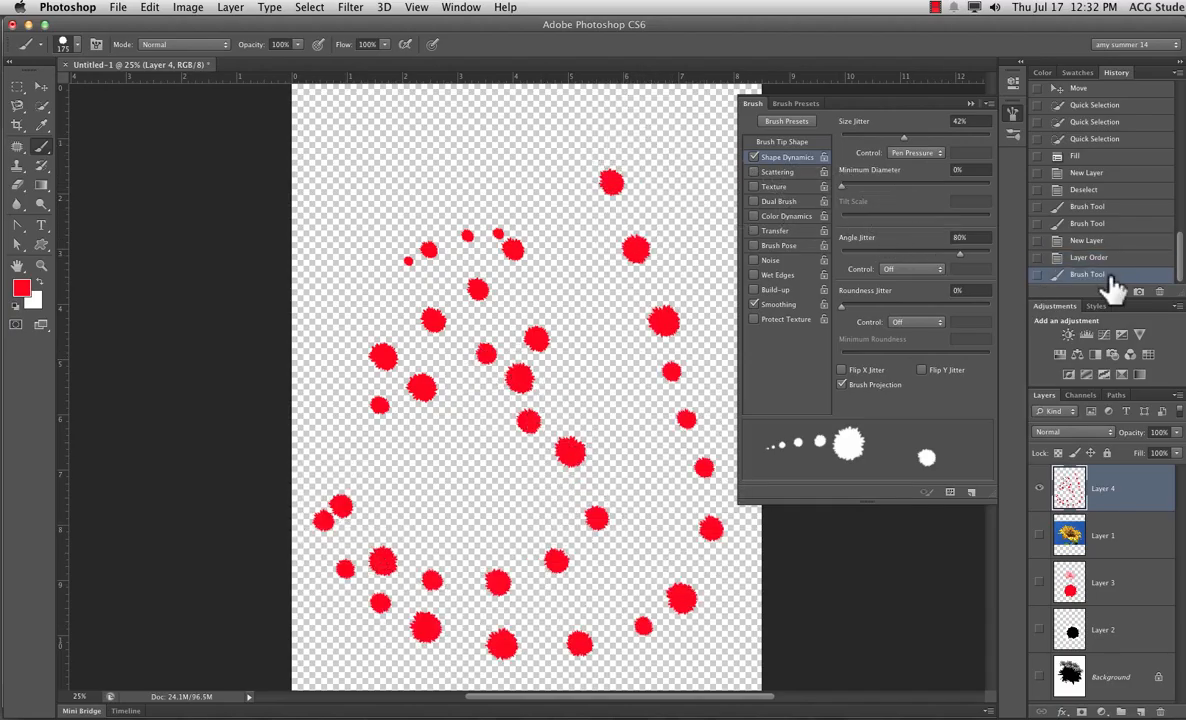
- Clear Layer 4, test a roundness jitter of 69% with two strokes, and clear those strokes
{"action": "left_click", "coordinate": [1082, 259]}
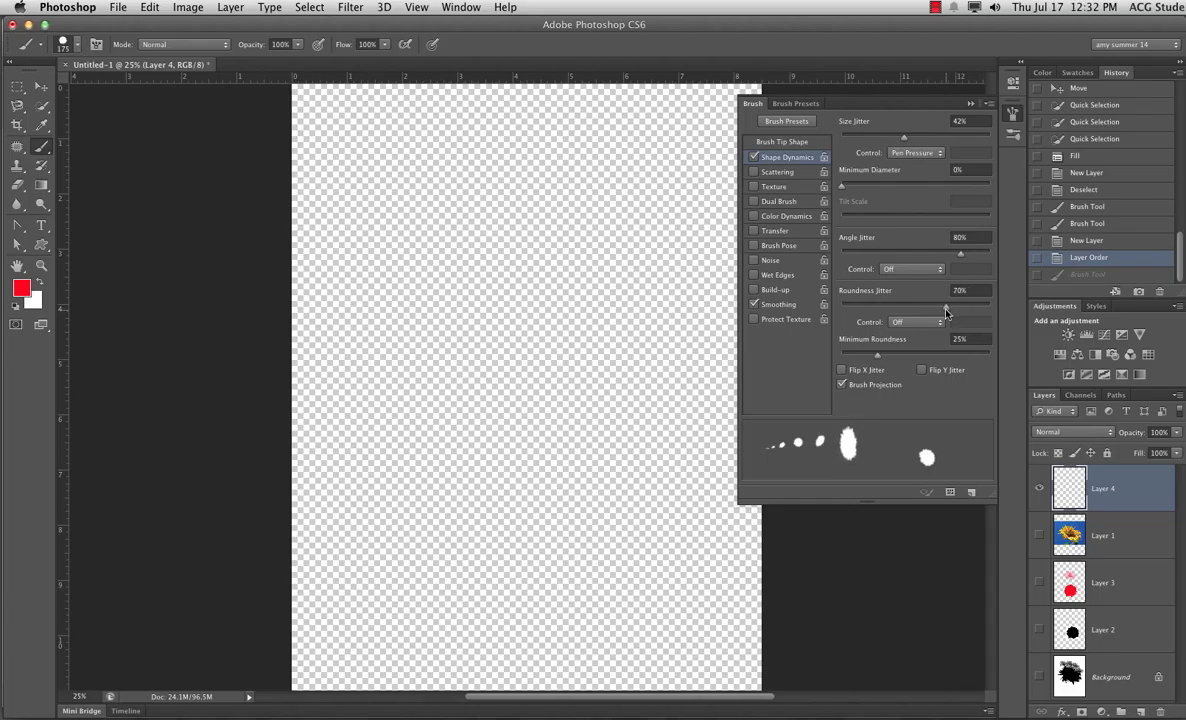
{"action": "mouse_move", "coordinate": [502, 218]}
{"action": "left_mouse_down"}
{"action": "mouse_move", "coordinate": [449, 279]}
{"action": "mouse_move", "coordinate": [461, 342]}
{"action": "mouse_move", "coordinate": [549, 276]}
{"action": "mouse_move", "coordinate": [499, 374]}
{"action": "mouse_move", "coordinate": [348, 561]}
{"action": "mouse_move", "coordinate": [518, 552]}
{"action": "mouse_move", "coordinate": [587, 604]}
{"action": "mouse_move", "coordinate": [699, 550]}
{"action": "mouse_move", "coordinate": [502, 414]}
{"action": "mouse_move", "coordinate": [652, 285]}
{"action": "mouse_move", "coordinate": [590, 97]}
{"action": "mouse_move", "coordinate": [365, 213]}
{"action": "mouse_move", "coordinate": [465, 372]}
{"action": "mouse_move", "coordinate": [410, 340]}
{"action": "left_mouse_up"}
{"action": "mouse_move", "coordinate": [595, 326]}
{"action": "left_mouse_down"}
{"action": "mouse_move", "coordinate": [578, 266]}
{"action": "mouse_move", "coordinate": [602, 264]}
{"action": "left_mouse_up"}
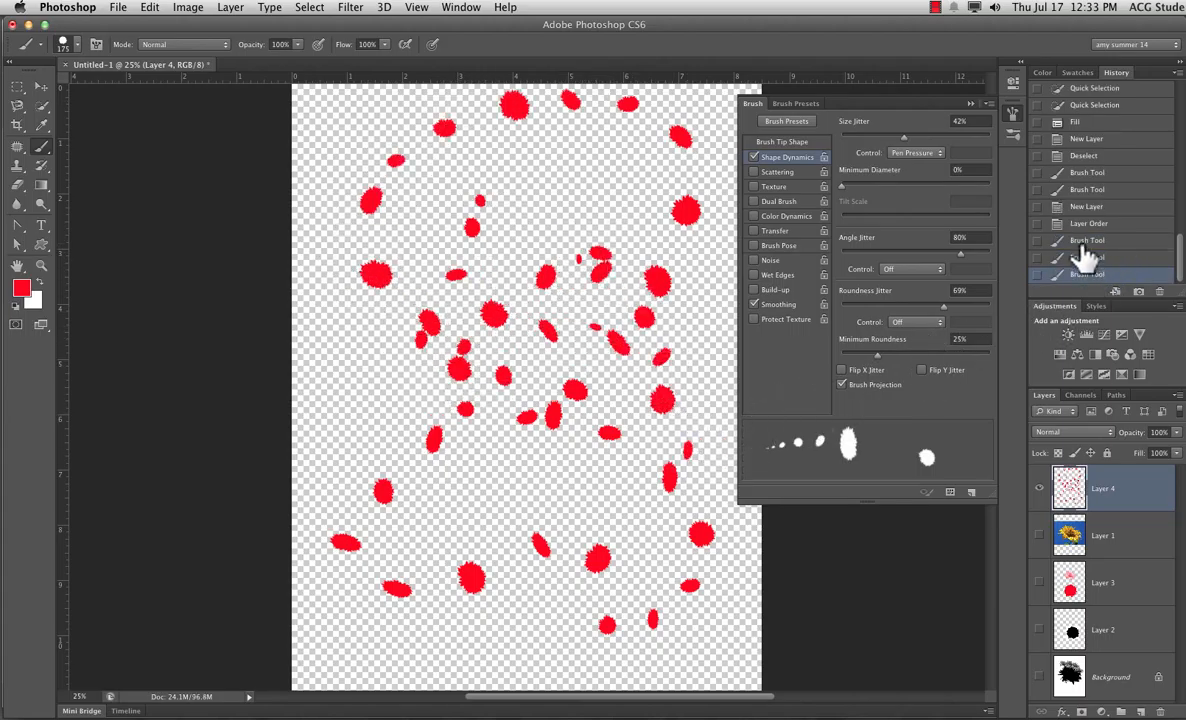
{"action": "left_click", "coordinate": [1086, 226]}
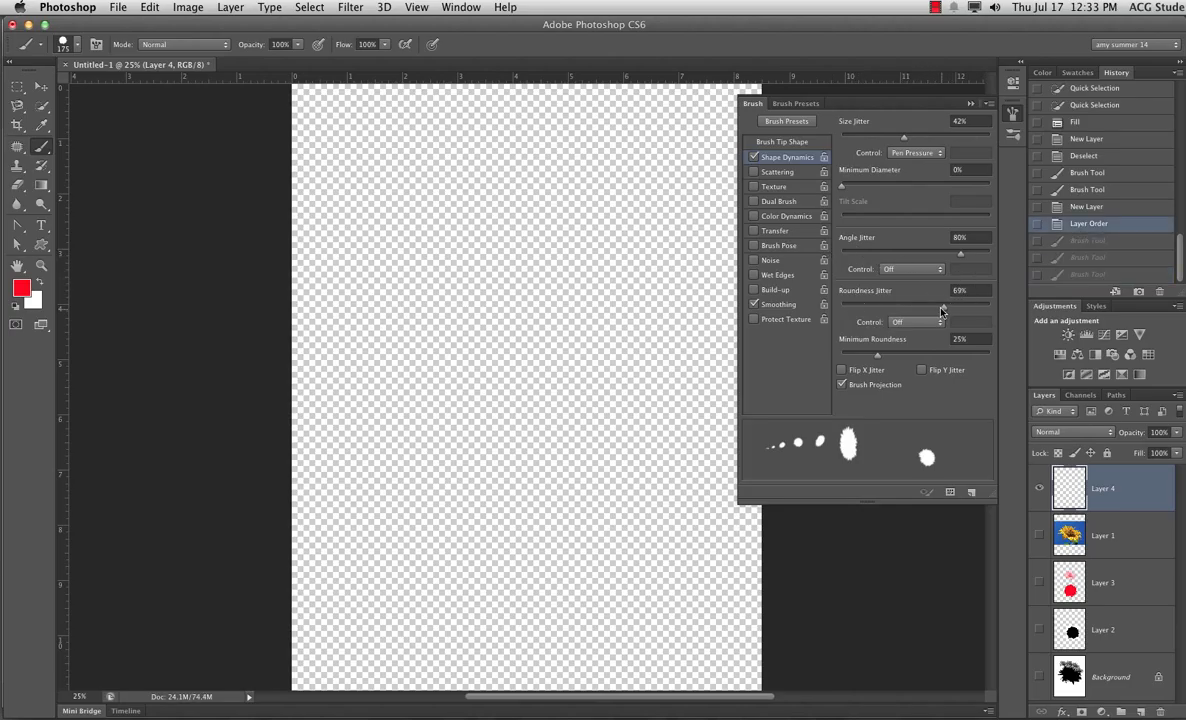
- Set angle and roundness jitter to 0% with Pen Pressure control, test them with one long stroke, and clear Layer 4
{"action": "left_click_drag", "start_coordinate": [942, 306], "coordinate": [840, 305]}
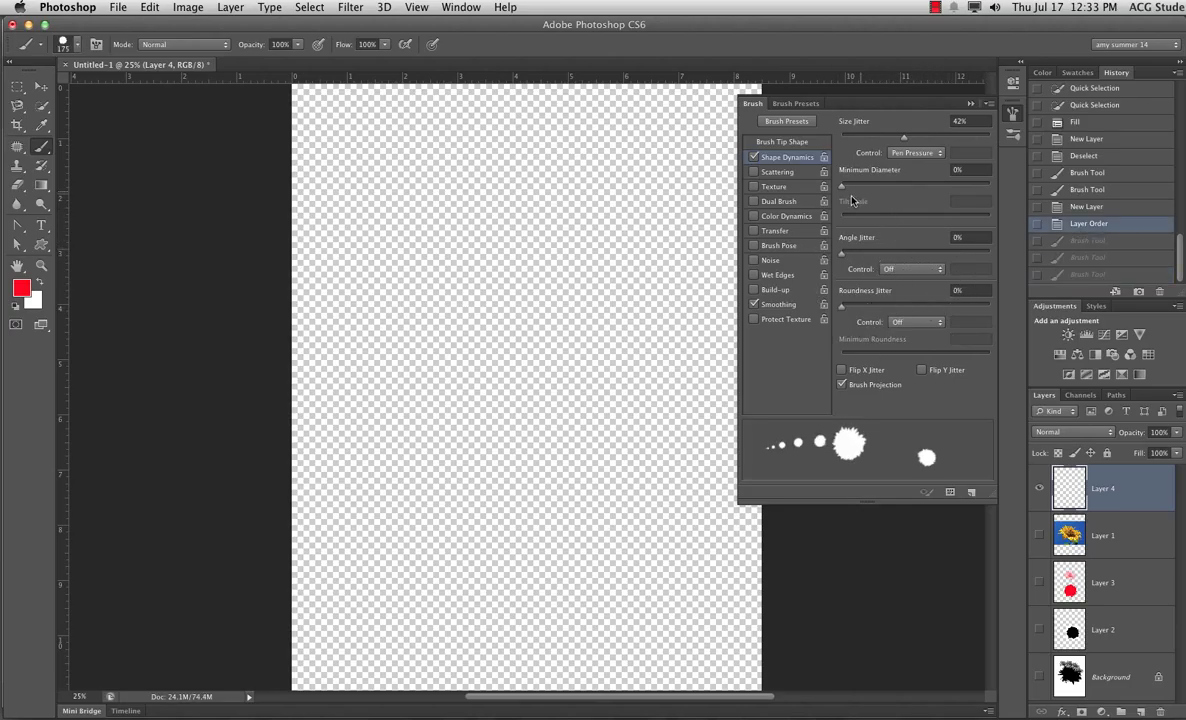
{"action": "left_click", "coordinate": [890, 273]}
{"action": "left_click", "coordinate": [966, 314]}
{"action": "left_click", "coordinate": [902, 323]}
{"action": "left_click", "coordinate": [905, 347]}
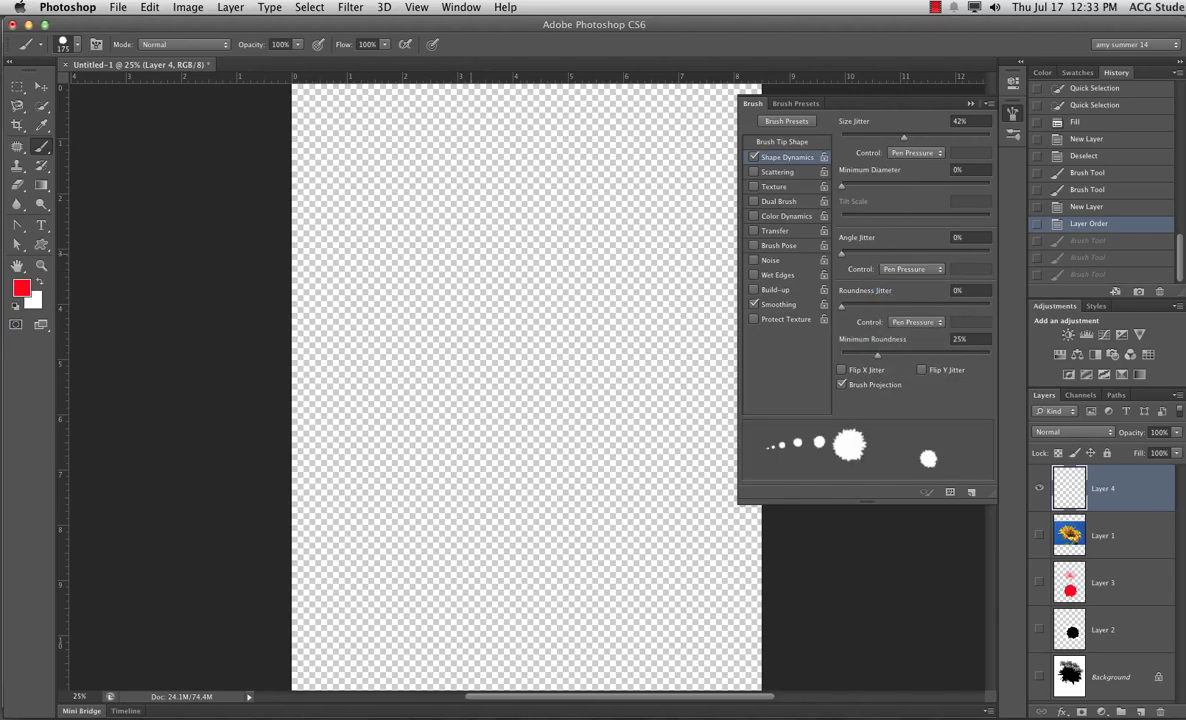
{"action": "mouse_move", "coordinate": [420, 255]}
{"action": "left_mouse_down"}
{"action": "mouse_move", "coordinate": [567, 295]}
{"action": "mouse_move", "coordinate": [447, 314]}
{"action": "mouse_move", "coordinate": [406, 380]}
{"action": "mouse_move", "coordinate": [558, 370]}
{"action": "mouse_move", "coordinate": [600, 448]}
{"action": "mouse_move", "coordinate": [406, 445]}
{"action": "mouse_move", "coordinate": [451, 525]}
{"action": "mouse_move", "coordinate": [634, 576]}
{"action": "mouse_move", "coordinate": [421, 593]}
{"action": "mouse_move", "coordinate": [618, 600]}
{"action": "mouse_move", "coordinate": [654, 310]}
{"action": "mouse_move", "coordinate": [535, 176]}
{"action": "mouse_move", "coordinate": [463, 230]}
{"action": "mouse_move", "coordinate": [451, 140]}
{"action": "mouse_move", "coordinate": [334, 328]}
{"action": "left_mouse_up"}
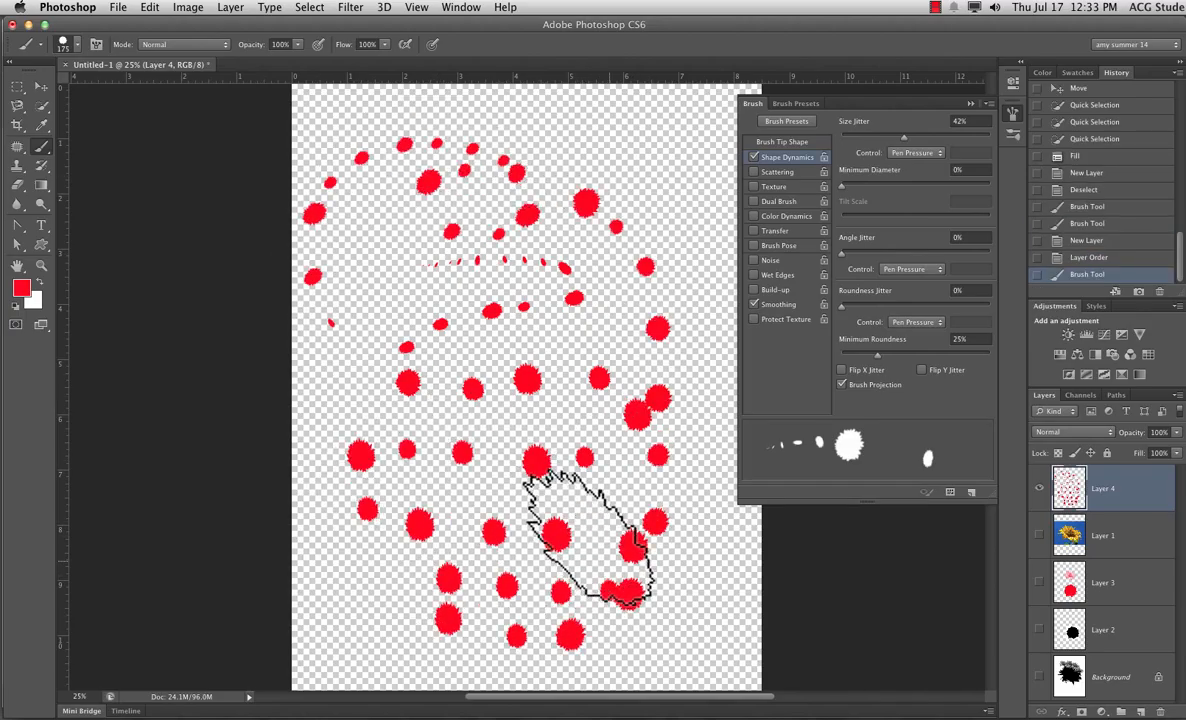
{"action": "left_click", "coordinate": [1090, 257]}
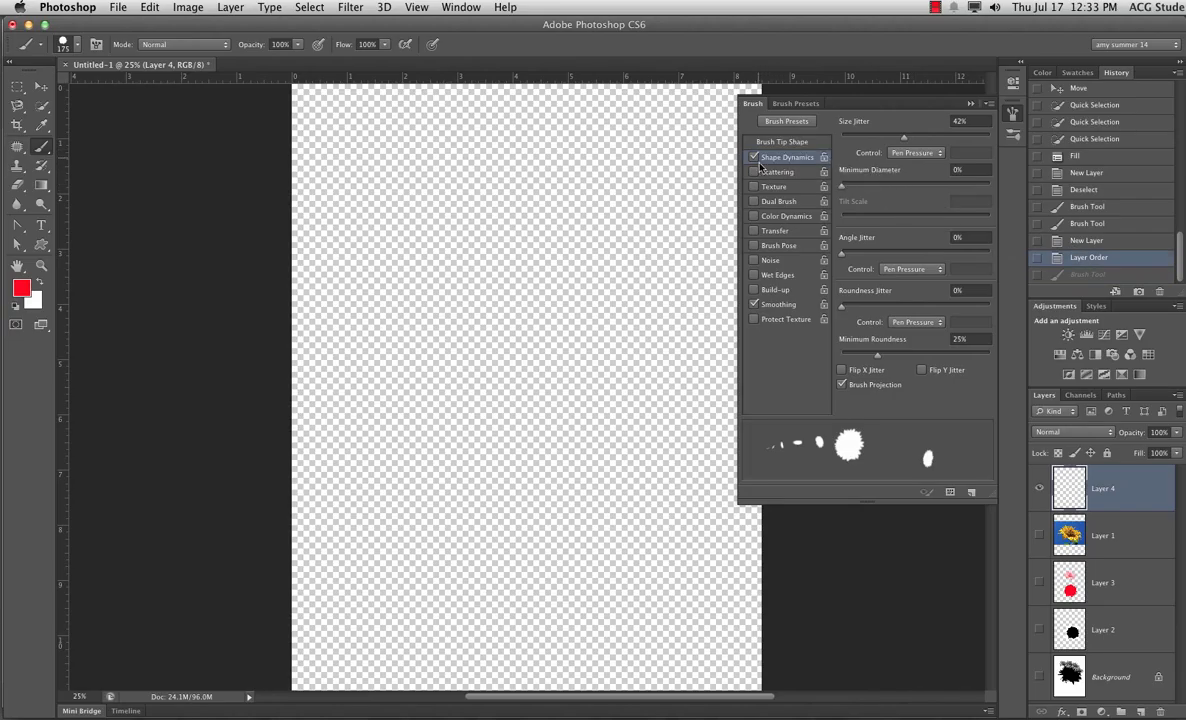
- Enable Color Dynamics with 65% hue jitter, leaving Texture off, and paint a test stroke across Layer 4
{"action": "left_click", "coordinate": [778, 188]}
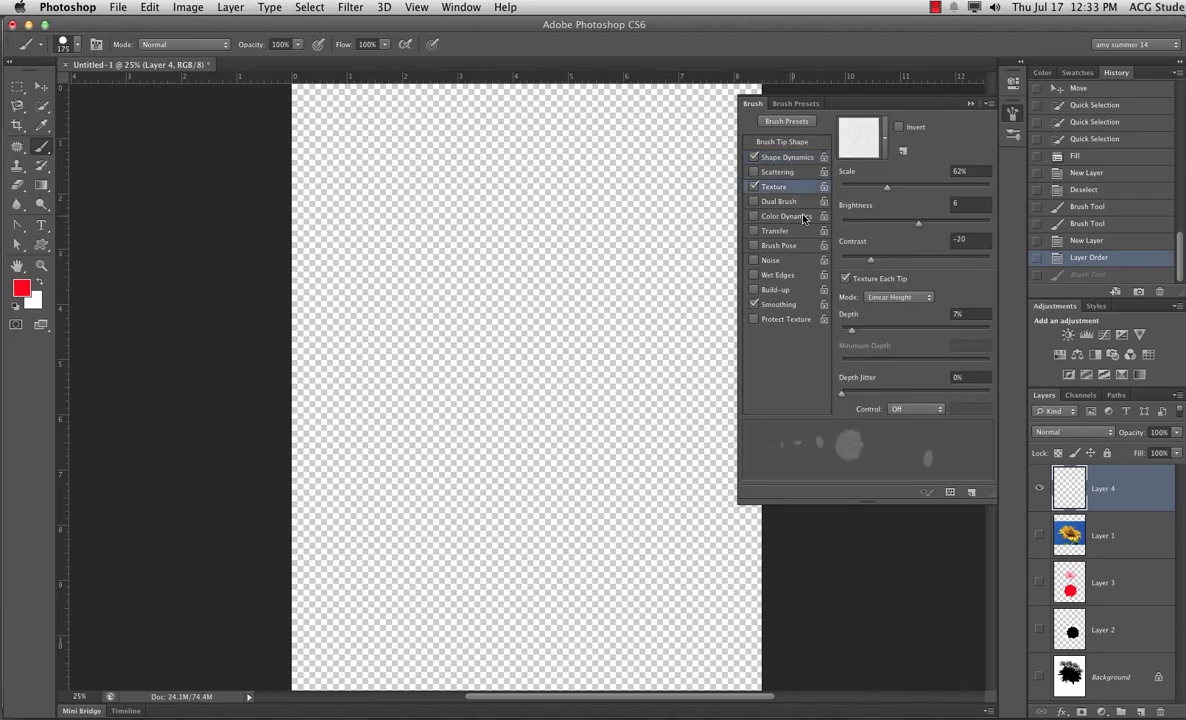
{"action": "left_click", "coordinate": [786, 217]}
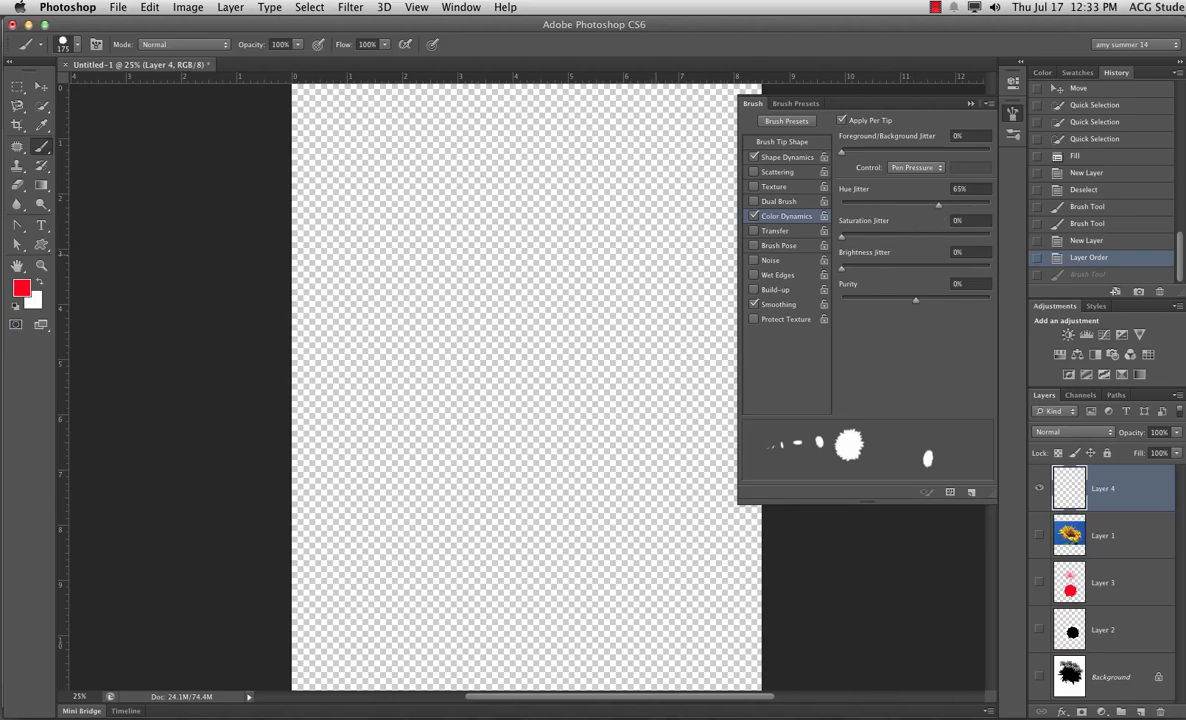
{"action": "mouse_move", "coordinate": [385, 240]}
{"action": "left_mouse_down"}
{"action": "mouse_move", "coordinate": [434, 207]}
{"action": "mouse_move", "coordinate": [513, 199]}
{"action": "mouse_move", "coordinate": [516, 245]}
{"action": "mouse_move", "coordinate": [404, 335]}
{"action": "mouse_move", "coordinate": [469, 392]}
{"action": "mouse_move", "coordinate": [612, 385]}
{"action": "mouse_move", "coordinate": [453, 462]}
{"action": "mouse_move", "coordinate": [382, 557]}
{"action": "mouse_move", "coordinate": [597, 568]}
{"action": "mouse_move", "coordinate": [678, 366]}
{"action": "mouse_move", "coordinate": [550, 150]}
{"action": "mouse_move", "coordinate": [311, 207]}
{"action": "mouse_move", "coordinate": [470, 380]}
{"action": "mouse_move", "coordinate": [525, 302]}
{"action": "mouse_move", "coordinate": [575, 318]}
{"action": "left_mouse_up"}
- Enlarge the brush to 600 px, clear Layer 4, and try one multicoloured stroke at that size before clearing it
{"action": "key", "text": "bracketright"}
{"action": "key", "text": "bracketright"}
{"action": "key", "text": "bracketright"}
{"action": "key", "text": "bracketright"}
{"action": "key", "text": "bracketright"}
{"action": "key", "text": "bracketright"}
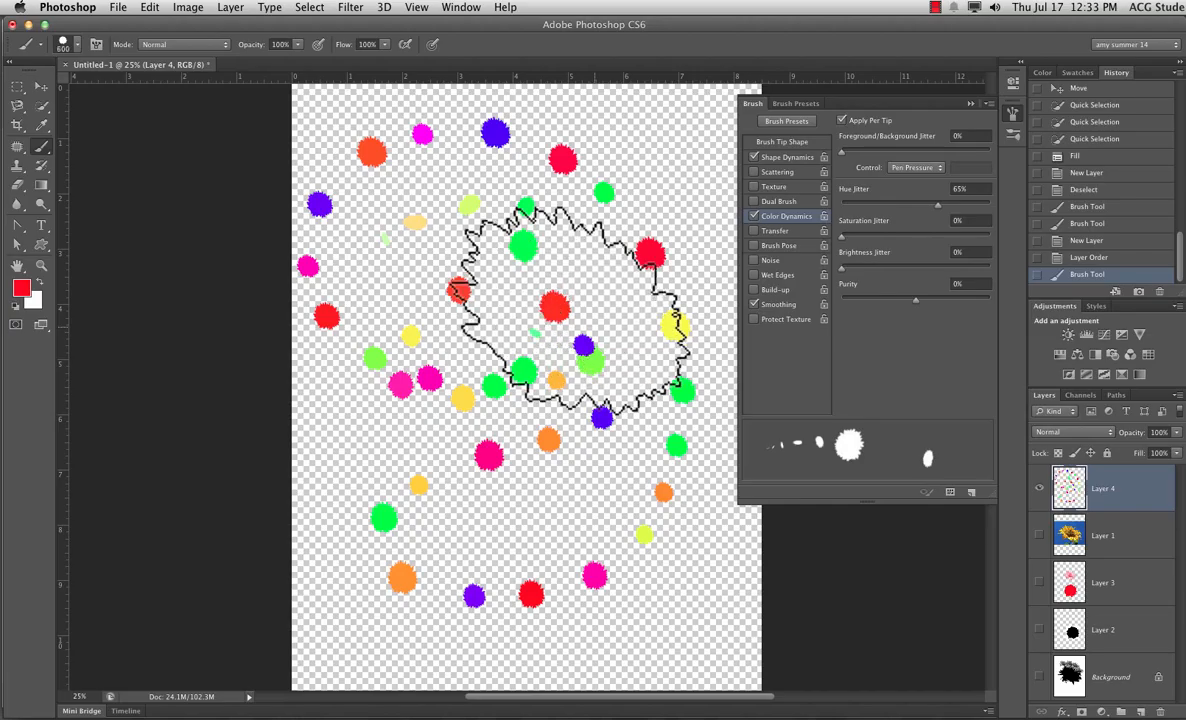
{"action": "left_click", "coordinate": [1090, 258]}
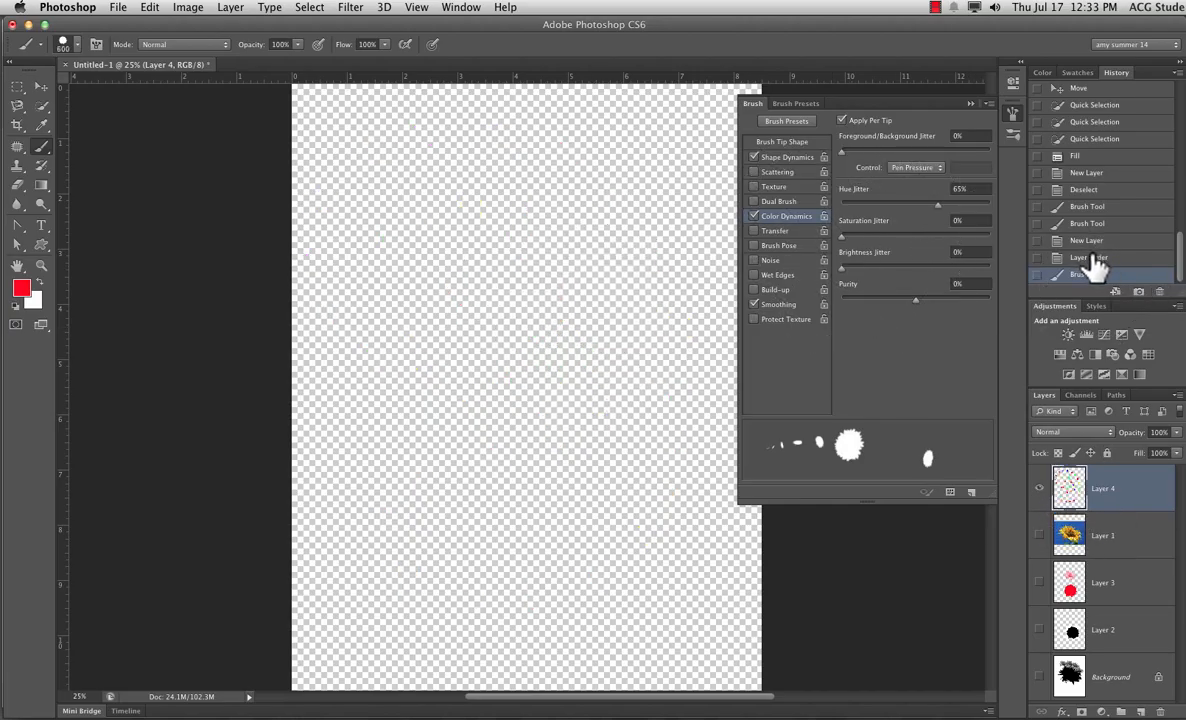
{"action": "mouse_move", "coordinate": [415, 236]}
{"action": "left_mouse_down"}
{"action": "mouse_move", "coordinate": [471, 265]}
{"action": "mouse_move", "coordinate": [576, 407]}
{"action": "mouse_move", "coordinate": [380, 640]}
{"action": "left_mouse_up"}
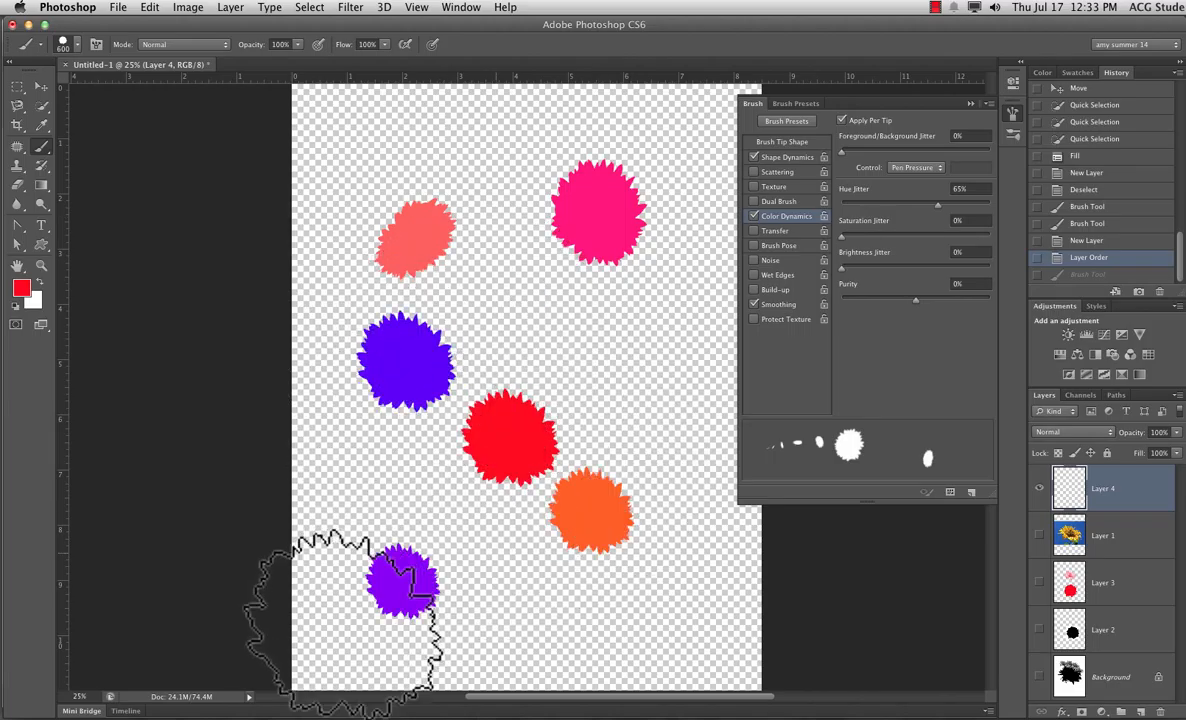
{"action": "left_click", "coordinate": [1100, 258]}
- Try 75% saturation jitter and 78% brightness jitter with one test stroke each, clearing Layer 4 after each
{"action": "left_click_drag", "start_coordinate": [958, 246], "coordinate": [953, 238]}
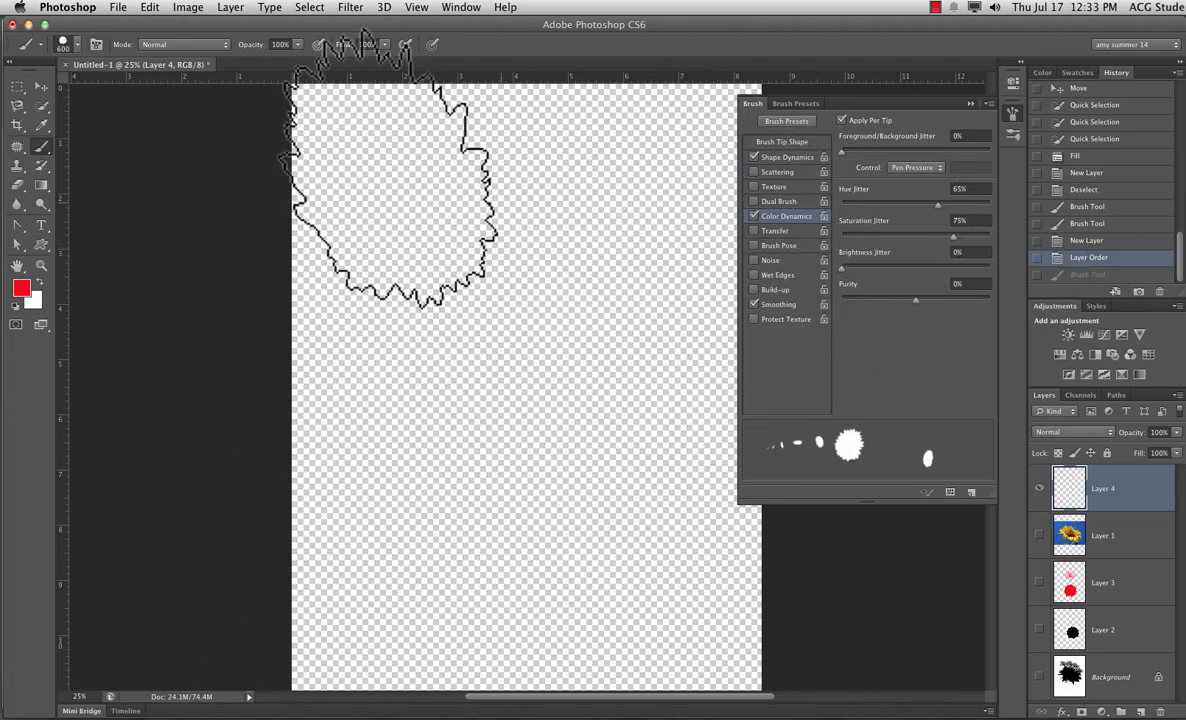
{"action": "mouse_move", "coordinate": [390, 208]}
{"action": "left_mouse_down"}
{"action": "mouse_move", "coordinate": [450, 180]}
{"action": "mouse_move", "coordinate": [528, 196]}
{"action": "mouse_move", "coordinate": [425, 378]}
{"action": "mouse_move", "coordinate": [533, 375]}
{"action": "mouse_move", "coordinate": [597, 406]}
{"action": "mouse_move", "coordinate": [354, 563]}
{"action": "mouse_move", "coordinate": [527, 580]}
{"action": "mouse_move", "coordinate": [654, 468]}
{"action": "mouse_move", "coordinate": [600, 252]}
{"action": "left_mouse_up"}
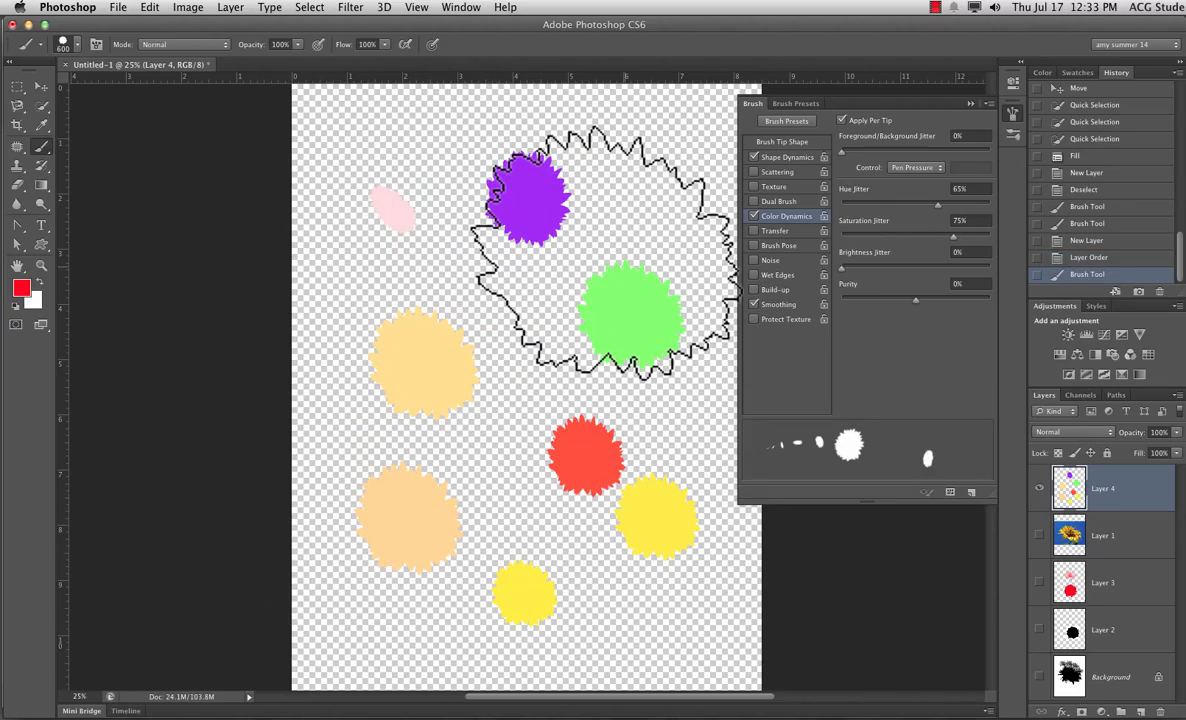
{"action": "left_click", "coordinate": [1090, 258]}
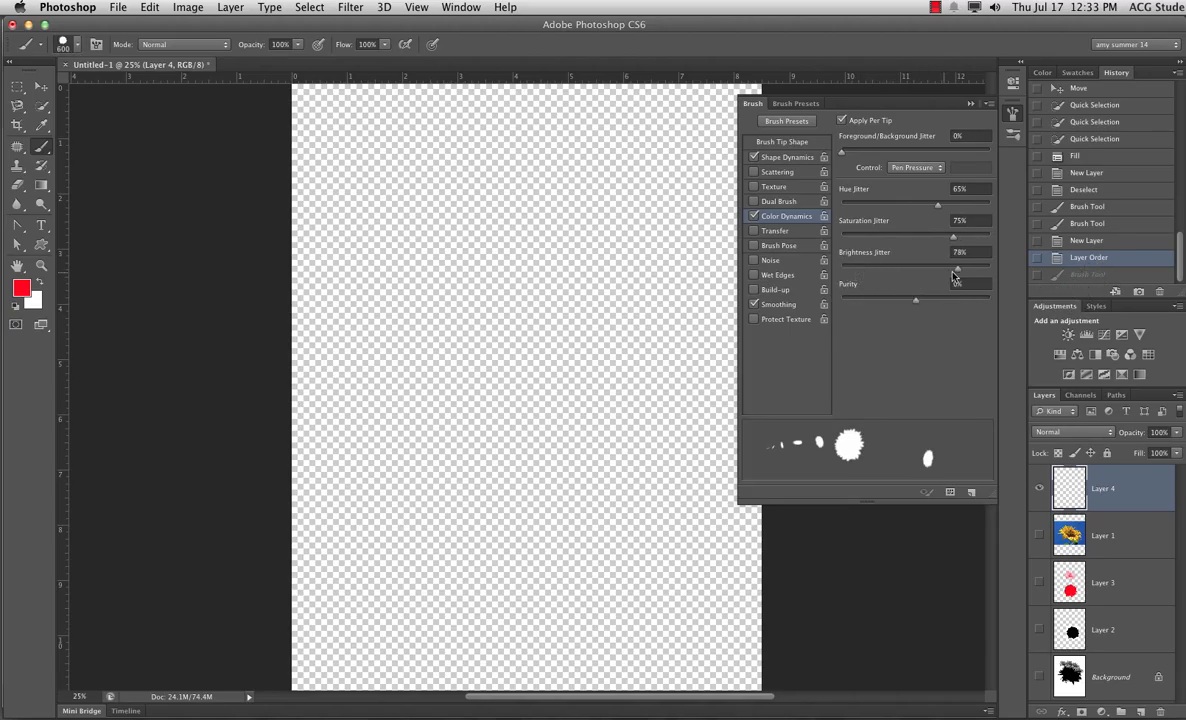
{"action": "mouse_move", "coordinate": [453, 220]}
{"action": "left_mouse_down"}
{"action": "mouse_move", "coordinate": [424, 392]}
{"action": "mouse_move", "coordinate": [632, 415]}
{"action": "mouse_move", "coordinate": [372, 516]}
{"action": "mouse_move", "coordinate": [421, 567]}
{"action": "mouse_move", "coordinate": [557, 603]}
{"action": "left_mouse_up"}
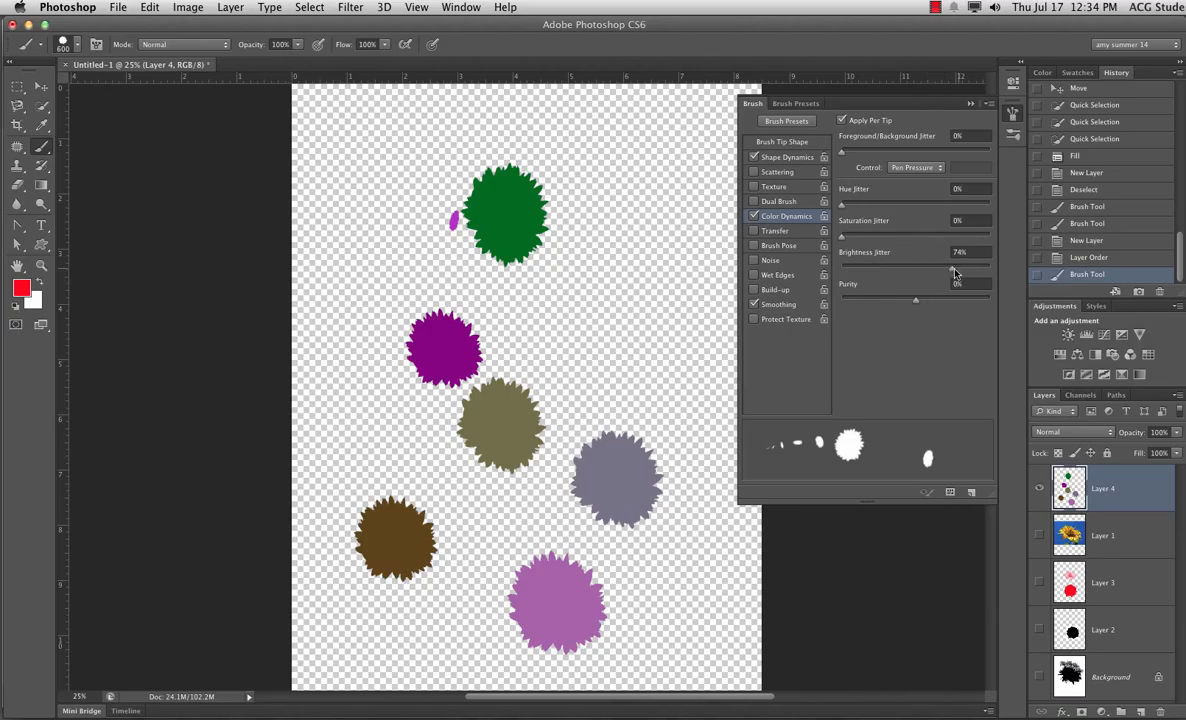
{"action": "key", "text": "ctrl+z"}
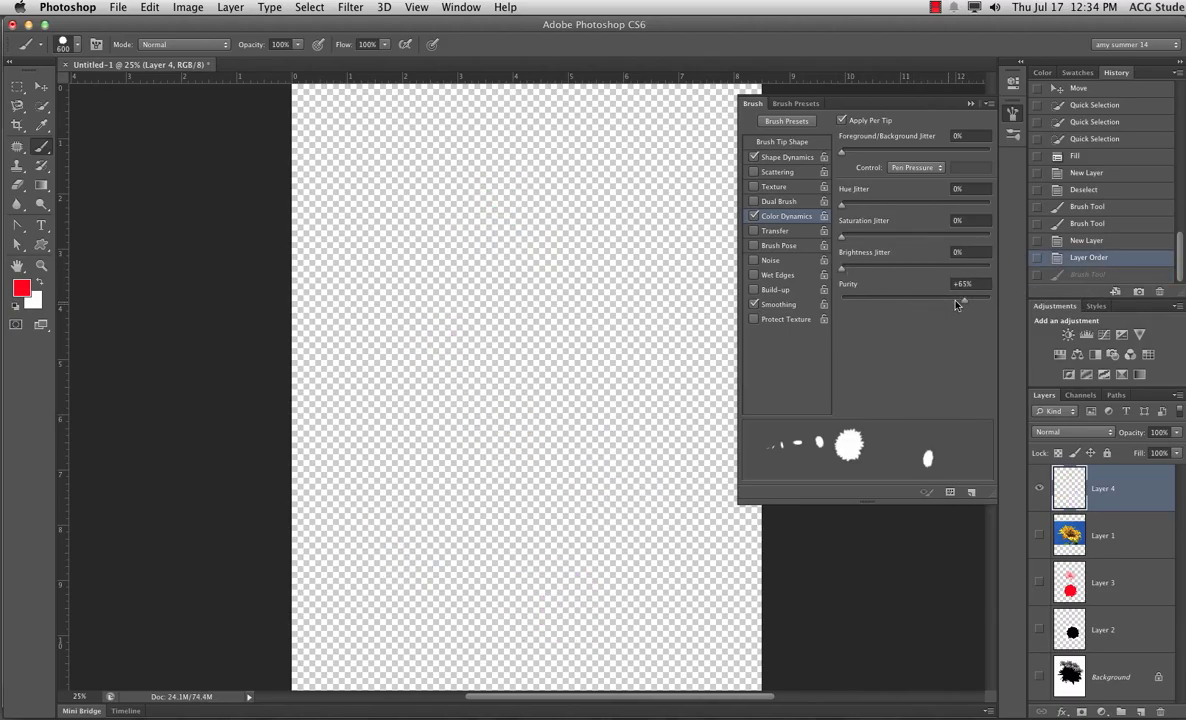
- Set hue, saturation and brightness jitter to 0% and purity to +100%, and paint red test stamps across Layer 4
{"action": "left_click", "coordinate": [462, 237]}
{"action": "left_click", "coordinate": [530, 388]}
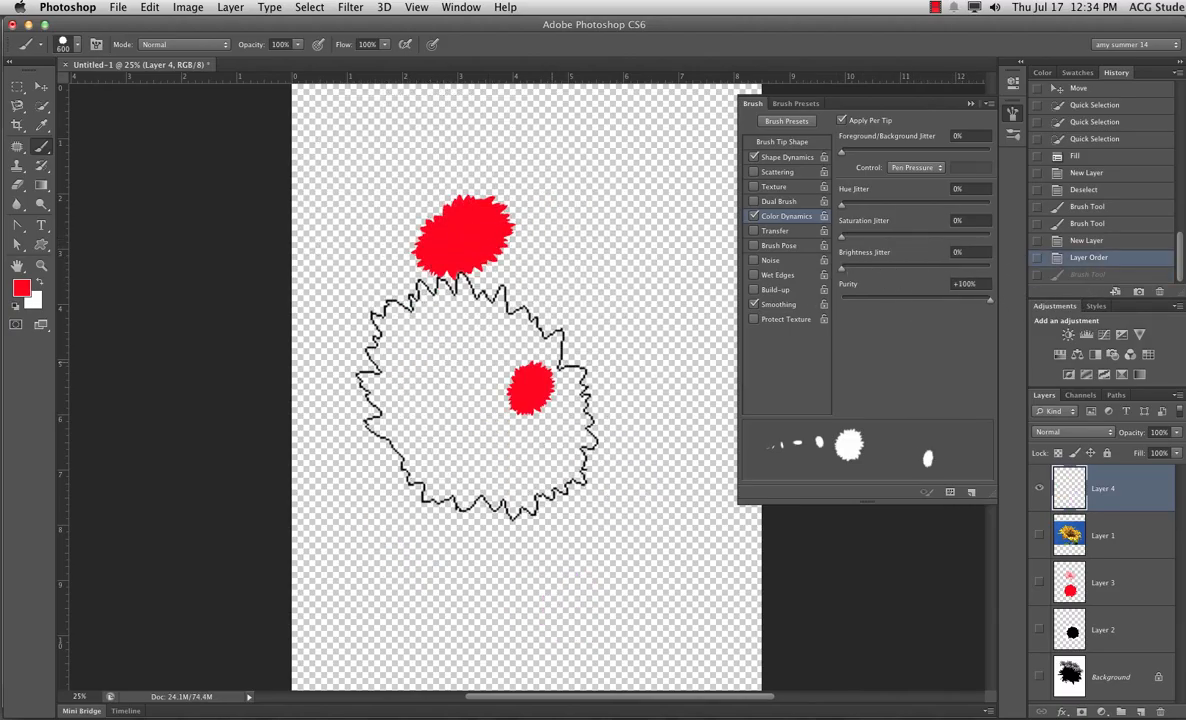
{"action": "left_click", "coordinate": [420, 468]}
{"action": "mouse_move", "coordinate": [580, 530]}
{"action": "left_mouse_down"}
{"action": "mouse_move", "coordinate": [543, 237]}
{"action": "mouse_move", "coordinate": [390, 188]}
{"action": "mouse_move", "coordinate": [332, 338]}
{"action": "mouse_move", "coordinate": [493, 490]}
{"action": "mouse_move", "coordinate": [446, 594]}
{"action": "mouse_move", "coordinate": [389, 527]}
{"action": "mouse_move", "coordinate": [462, 560]}
{"action": "left_mouse_up"}
{"action": "mouse_move", "coordinate": [482, 378]}
{"action": "left_mouse_down"}
{"action": "mouse_move", "coordinate": [625, 251]}
{"action": "mouse_move", "coordinate": [648, 213]}
{"action": "left_mouse_up"}
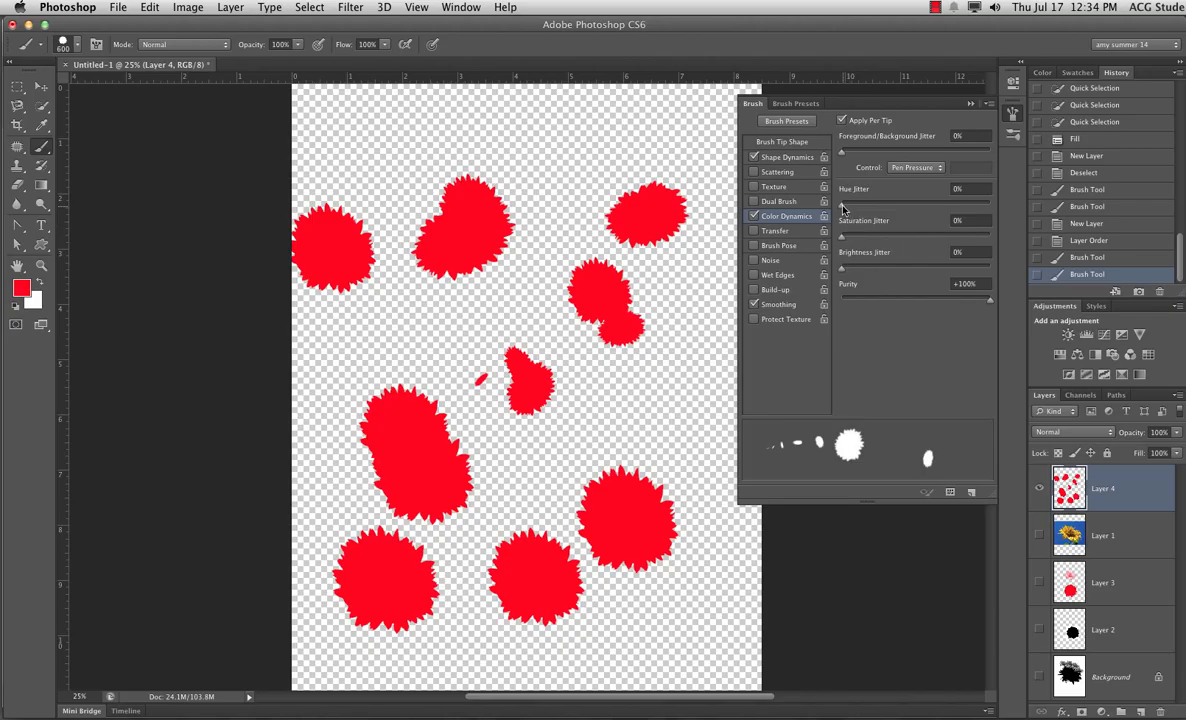
- Set the hue jitter to 82%, paint one test stroke over the red stamps, and clear all strokes from Layer 4
{"action": "left_click_drag", "start_coordinate": [968, 211], "coordinate": [963, 207]}
{"action": "mouse_move", "coordinate": [410, 392]}
{"action": "left_mouse_down"}
{"action": "mouse_move", "coordinate": [548, 371]}
{"action": "mouse_move", "coordinate": [620, 582]}
{"action": "left_mouse_up"}
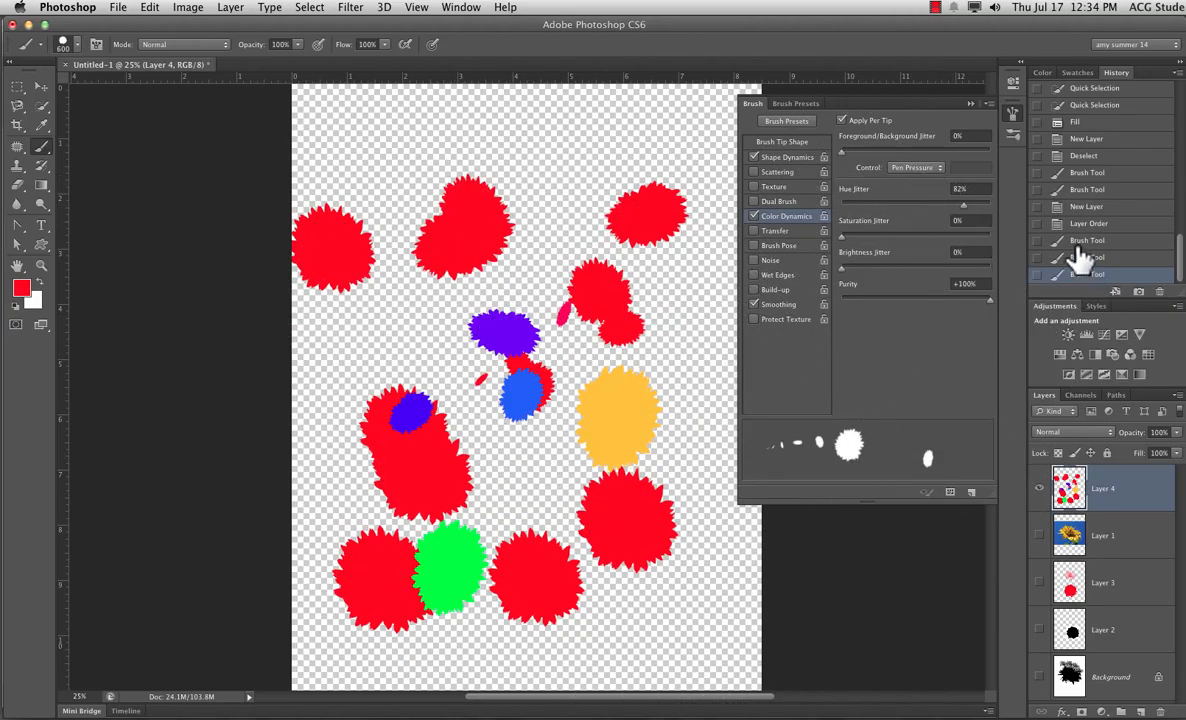
{"action": "left_click", "coordinate": [1082, 224]}
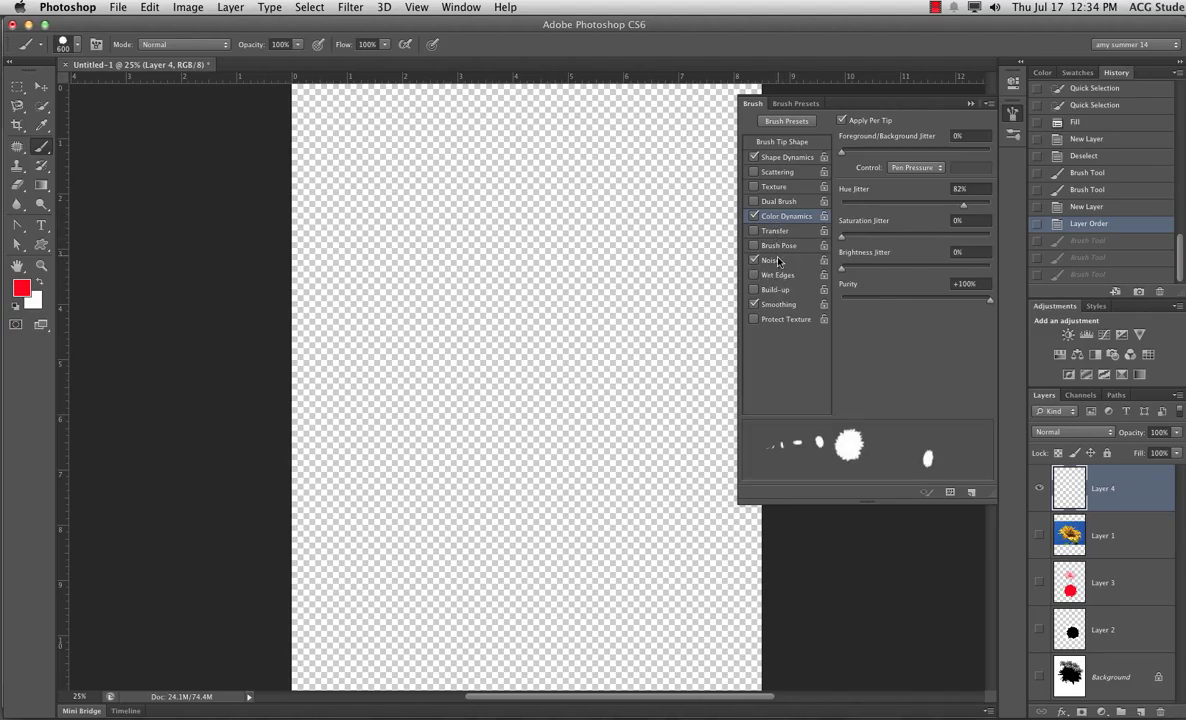
- View the Brush Pose settings, leave Brush Pose off, and enable Dual Brush with a textured 675 px tip
{"action": "left_click", "coordinate": [778, 245]}
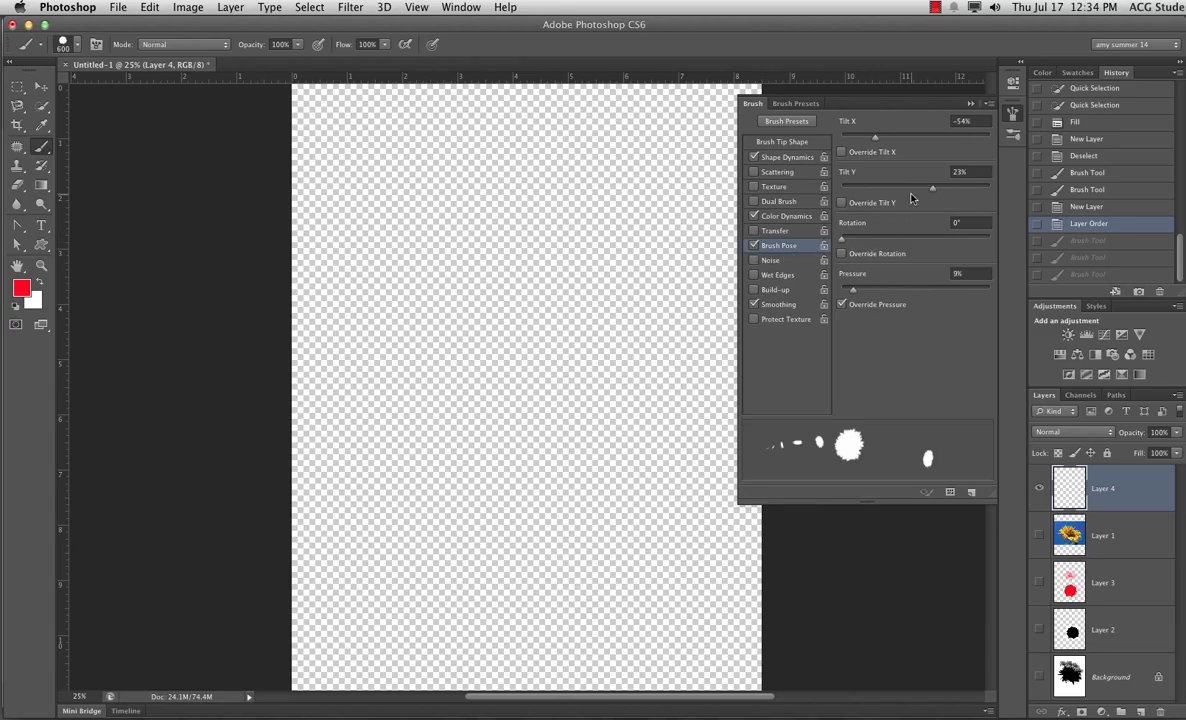
{"action": "left_click", "coordinate": [754, 245]}
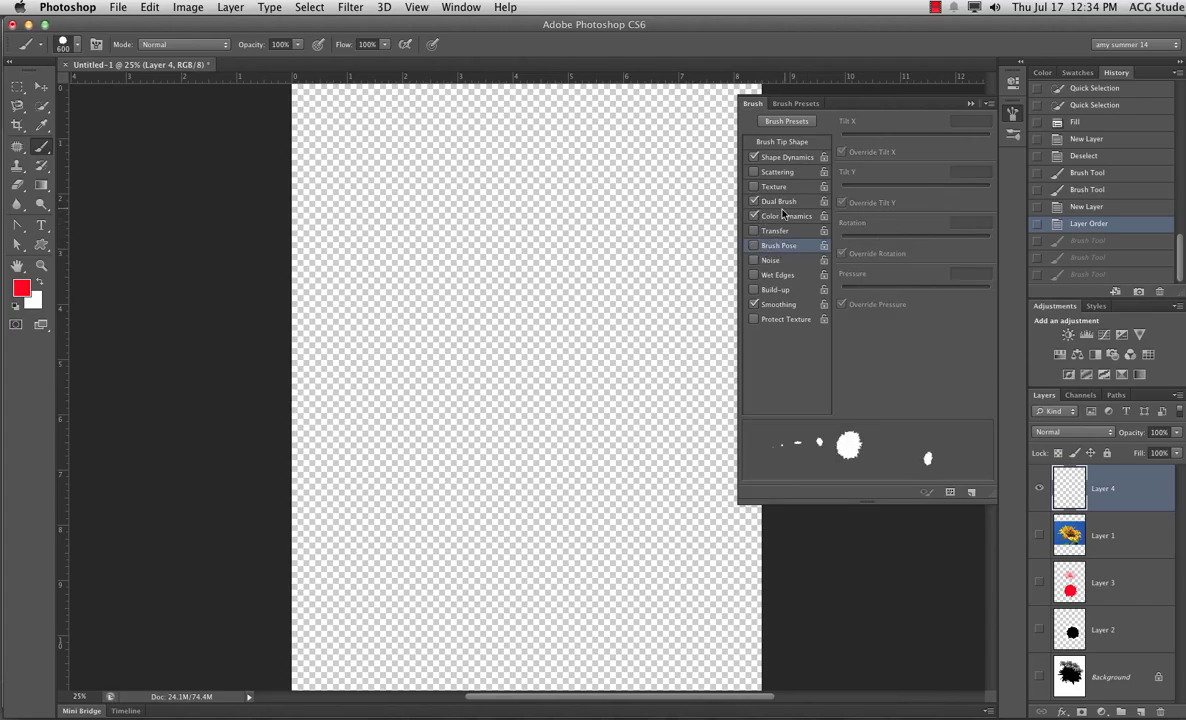
{"action": "left_click", "coordinate": [785, 201]}
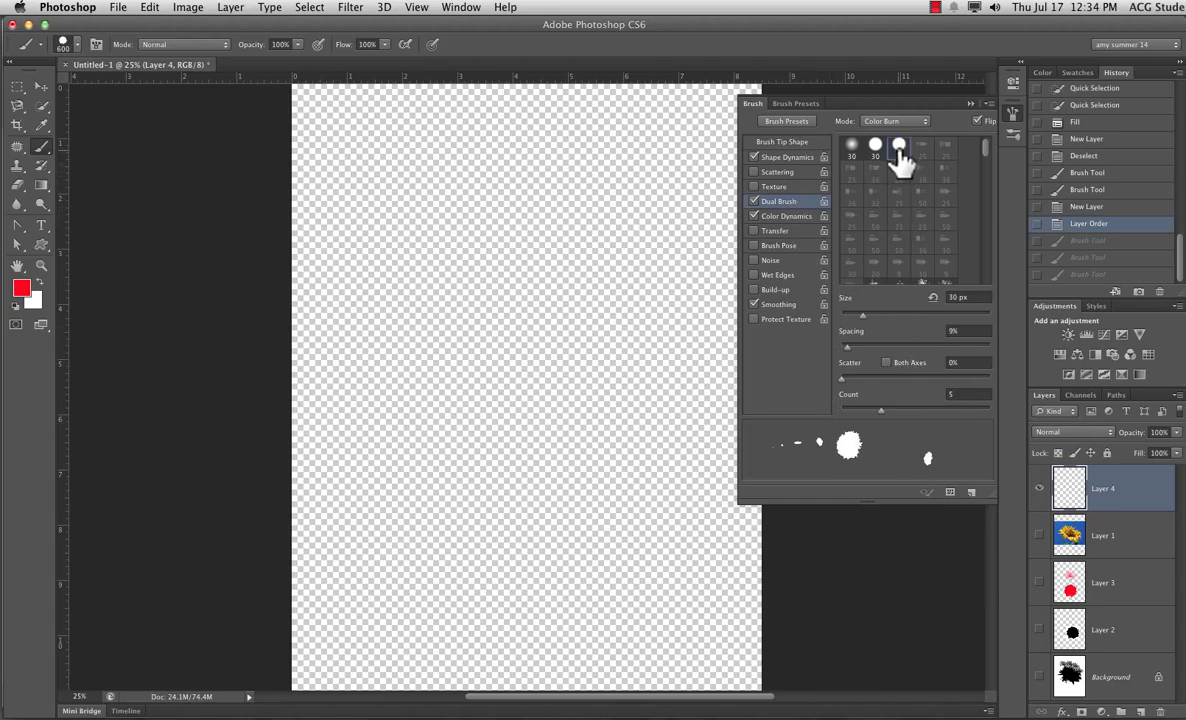
{"action": "left_click_drag", "start_coordinate": [985, 156], "coordinate": [985, 196]}
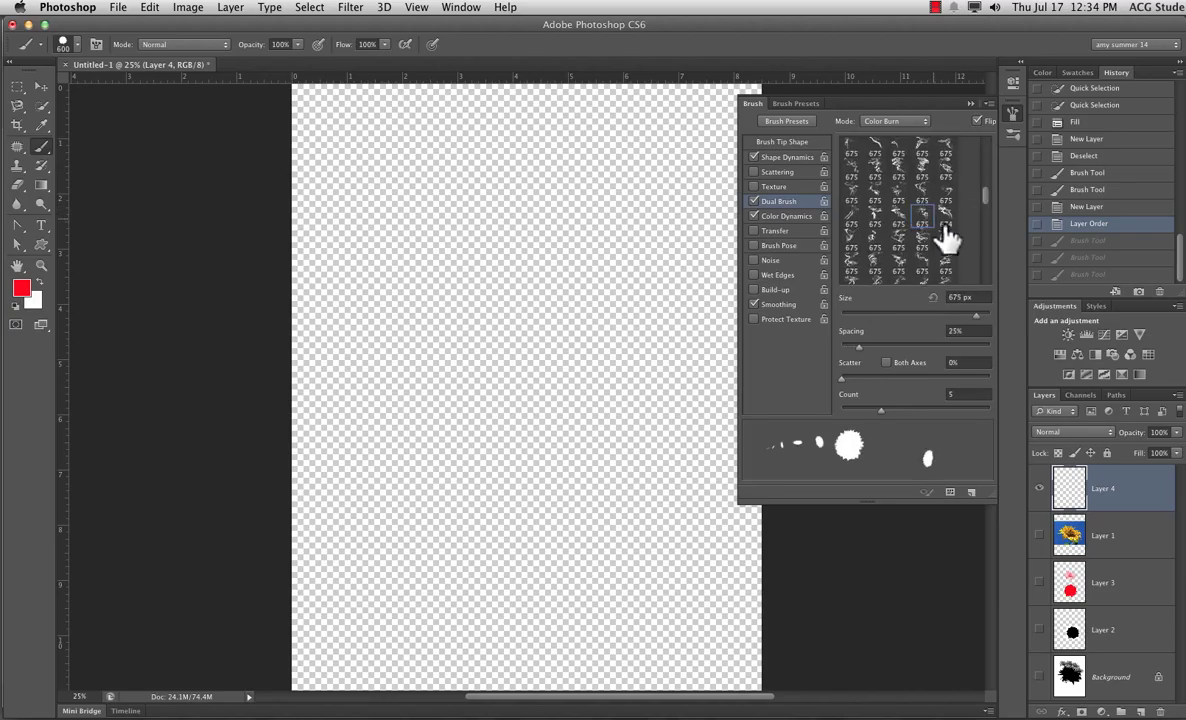
- Reduce the brush size to 250 px and paint a winding test stroke down Layer 4
{"action": "key", "text": "bracketleft"}
{"action": "key", "text": "bracketleft"}
{"action": "key", "text": "bracketleft"}
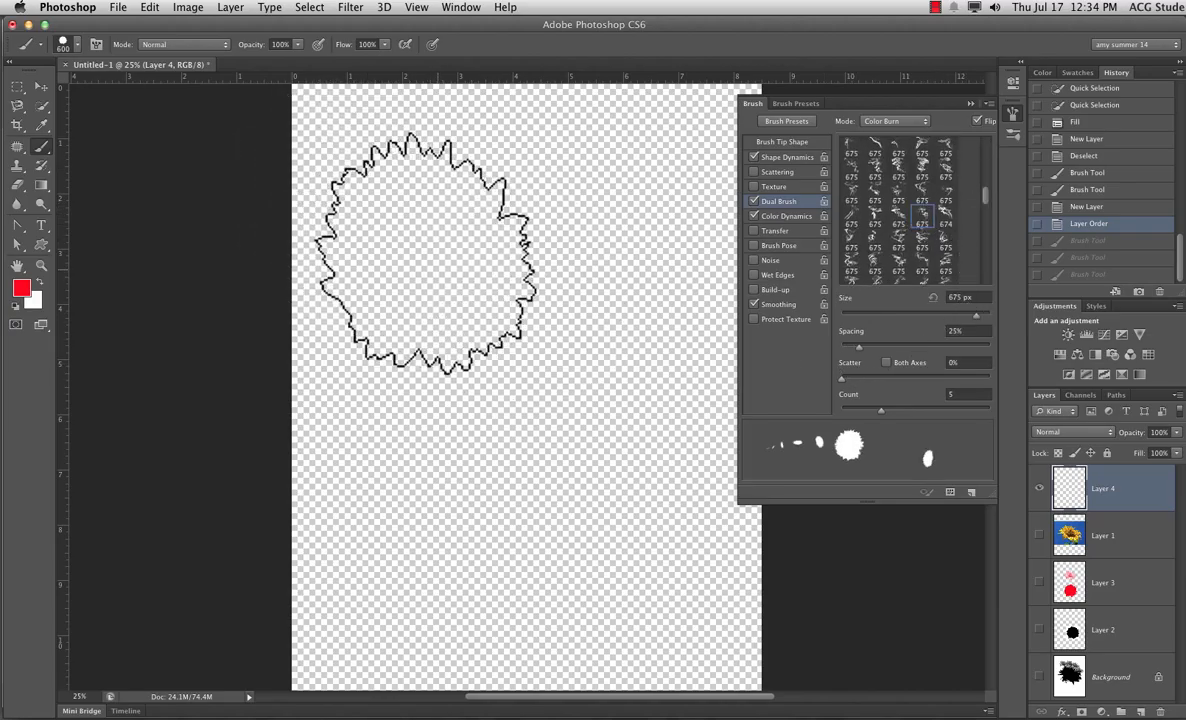
{"action": "key", "text": "bracketleft"}
{"action": "key", "text": "bracketleft"}
{"action": "mouse_move", "coordinate": [383, 246]}
{"action": "left_mouse_down"}
{"action": "mouse_move", "coordinate": [448, 273]}
{"action": "mouse_move", "coordinate": [341, 357]}
{"action": "mouse_move", "coordinate": [408, 403]}
{"action": "mouse_move", "coordinate": [505, 330]}
{"action": "mouse_move", "coordinate": [592, 323]}
{"action": "mouse_move", "coordinate": [414, 426]}
{"action": "mouse_move", "coordinate": [418, 530]}
{"action": "mouse_move", "coordinate": [646, 494]}
{"action": "mouse_move", "coordinate": [569, 603]}
{"action": "left_mouse_up"}
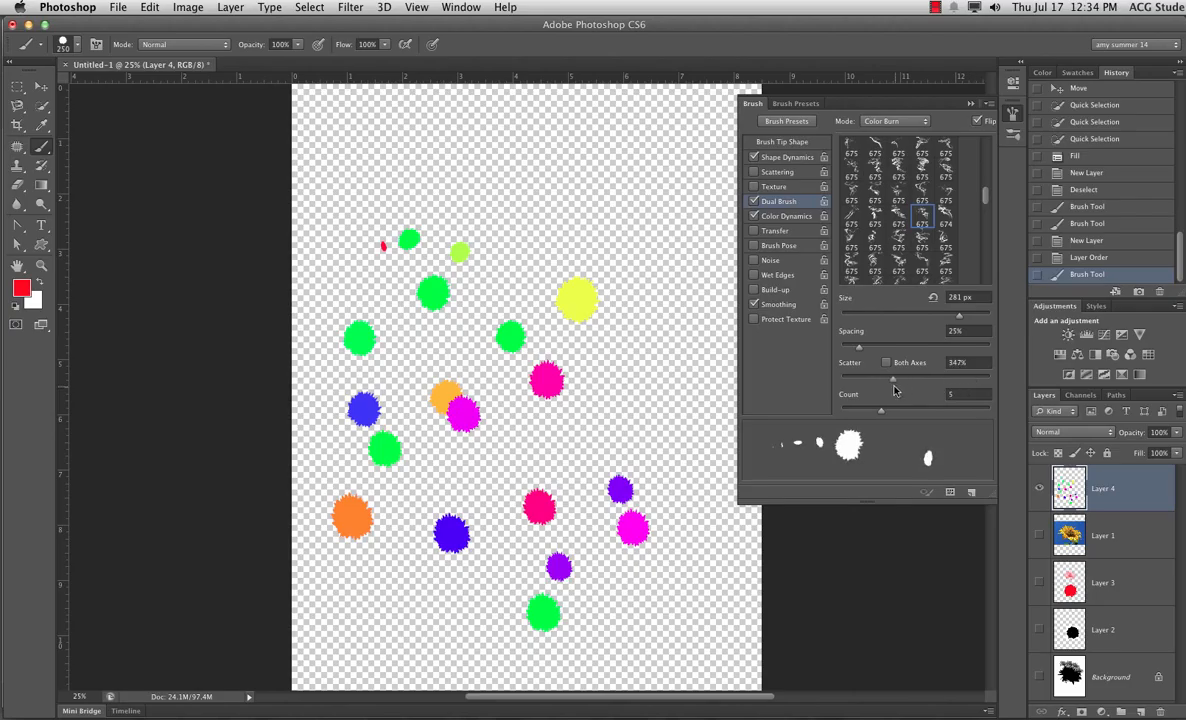
- Set the Dual Brush to 361% scatter and Multiply mode, test it with one stroke, and clear Layer 4
{"action": "left_click", "coordinate": [884, 124]}
{"action": "left_click", "coordinate": [876, 84]}
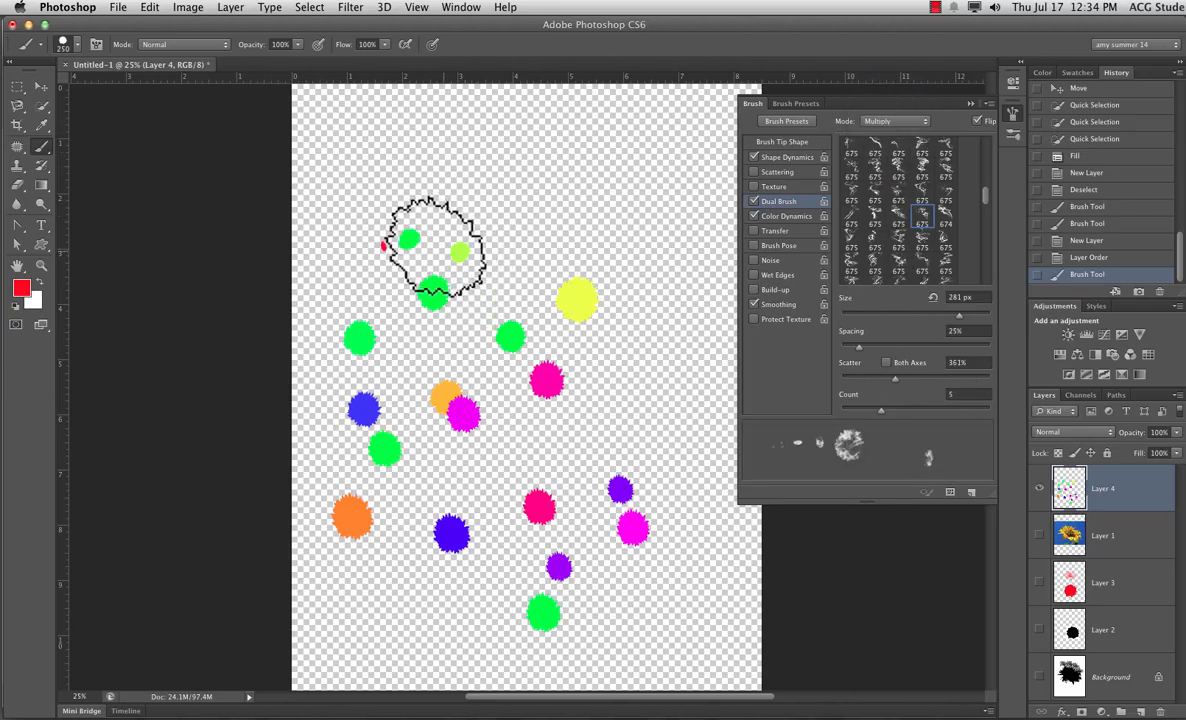
{"action": "mouse_move", "coordinate": [434, 246]}
{"action": "left_mouse_down"}
{"action": "mouse_move", "coordinate": [461, 230]}
{"action": "mouse_move", "coordinate": [498, 256]}
{"action": "mouse_move", "coordinate": [466, 298]}
{"action": "mouse_move", "coordinate": [474, 357]}
{"action": "mouse_move", "coordinate": [559, 288]}
{"action": "mouse_move", "coordinate": [633, 311]}
{"action": "mouse_move", "coordinate": [503, 377]}
{"action": "mouse_move", "coordinate": [372, 469]}
{"action": "mouse_move", "coordinate": [460, 481]}
{"action": "mouse_move", "coordinate": [625, 470]}
{"action": "mouse_move", "coordinate": [503, 548]}
{"action": "mouse_move", "coordinate": [674, 562]}
{"action": "left_mouse_up"}
{"action": "left_click", "coordinate": [1105, 241]}
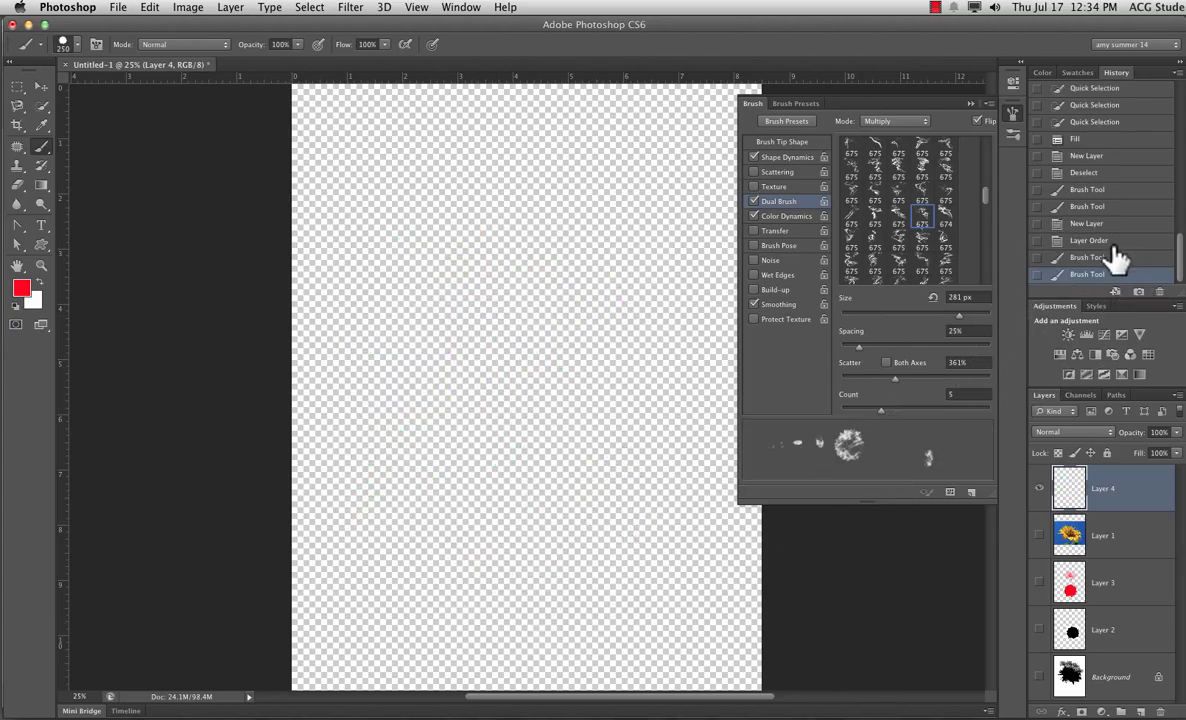
{"action": "left_click", "coordinate": [884, 122]}
{"action": "left_click", "coordinate": [883, 122]}
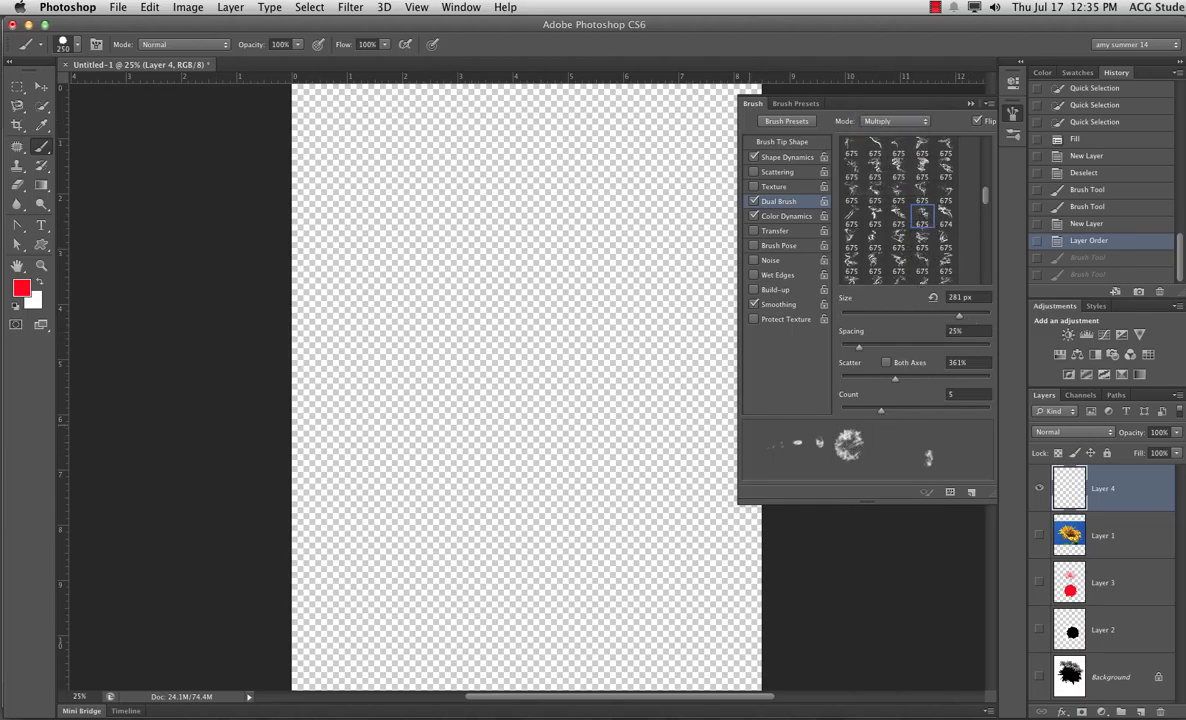
- Enlarge the brush to 500 px and paint two textured test strokes across Layer 4
{"action": "key", "text": "bracketright"}
{"action": "key", "text": "bracketright"}
{"action": "key", "text": "bracketright"}
{"action": "key", "text": "bracketright"}
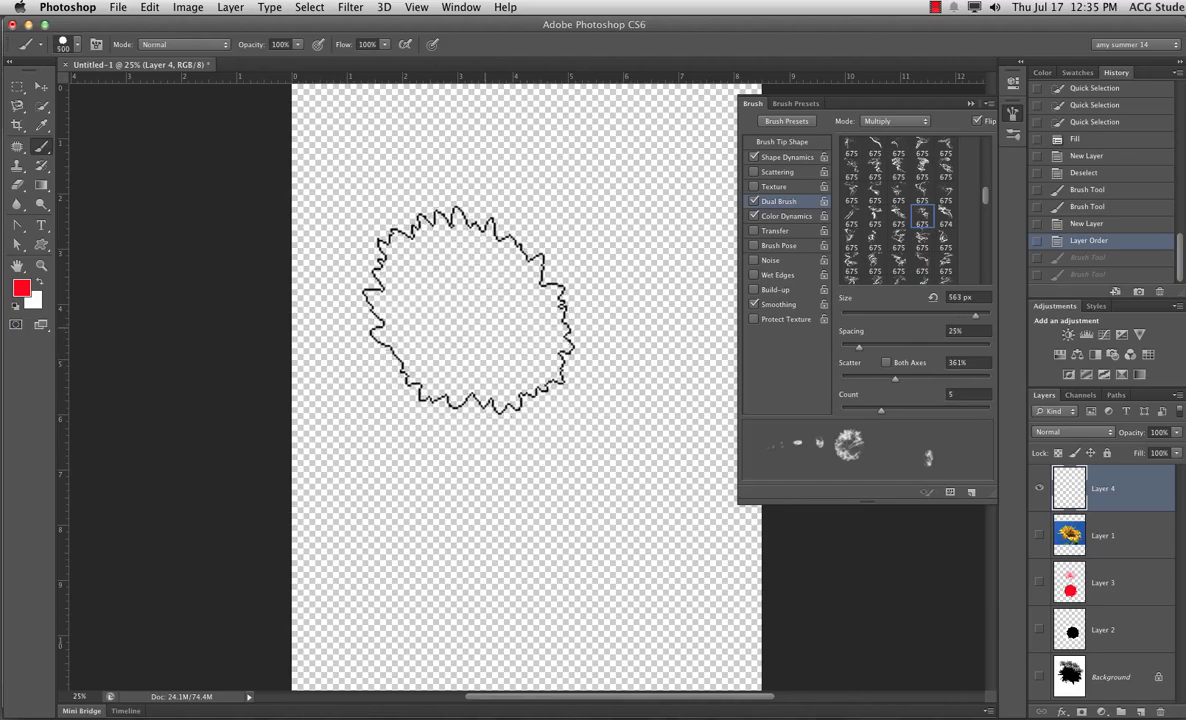
{"action": "mouse_move", "coordinate": [469, 233]}
{"action": "left_mouse_down"}
{"action": "mouse_move", "coordinate": [516, 318]}
{"action": "mouse_move", "coordinate": [408, 511]}
{"action": "mouse_move", "coordinate": [561, 471]}
{"action": "mouse_move", "coordinate": [516, 561]}
{"action": "mouse_move", "coordinate": [347, 608]}
{"action": "mouse_move", "coordinate": [362, 570]}
{"action": "left_mouse_up"}
{"action": "mouse_move", "coordinate": [656, 159]}
{"action": "left_mouse_down"}
{"action": "mouse_move", "coordinate": [517, 153]}
{"action": "mouse_move", "coordinate": [315, 205]}
{"action": "mouse_move", "coordinate": [372, 385]}
{"action": "mouse_move", "coordinate": [349, 358]}
{"action": "left_mouse_up"}
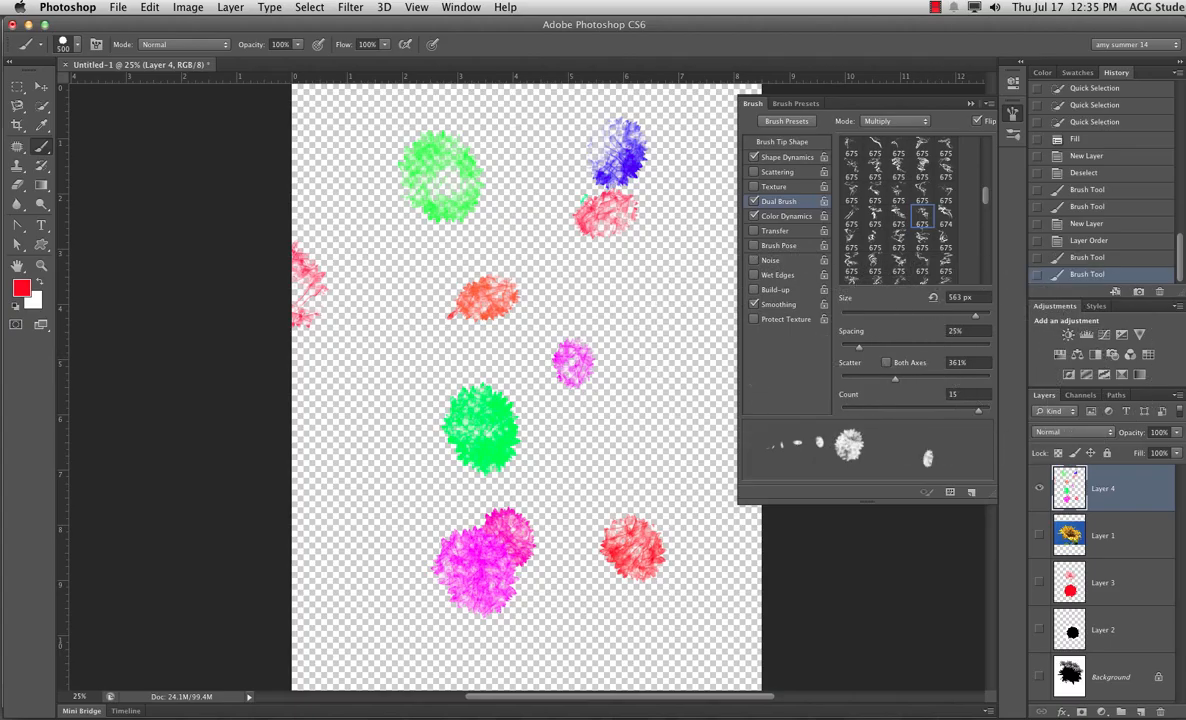
- Clear the test strokes, set the Dual Brush count to 15, and paint another stroke across Layer 4
{"action": "key", "text": "super+alt+z"}
{"action": "key", "text": "super+alt+z"}
{"action": "mouse_move", "coordinate": [421, 273]}
{"action": "left_mouse_down"}
{"action": "mouse_move", "coordinate": [491, 243]}
{"action": "mouse_move", "coordinate": [463, 331]}
{"action": "mouse_move", "coordinate": [561, 465]}
{"action": "mouse_move", "coordinate": [781, 497]}
{"action": "mouse_move", "coordinate": [768, 445]}
{"action": "left_mouse_up"}
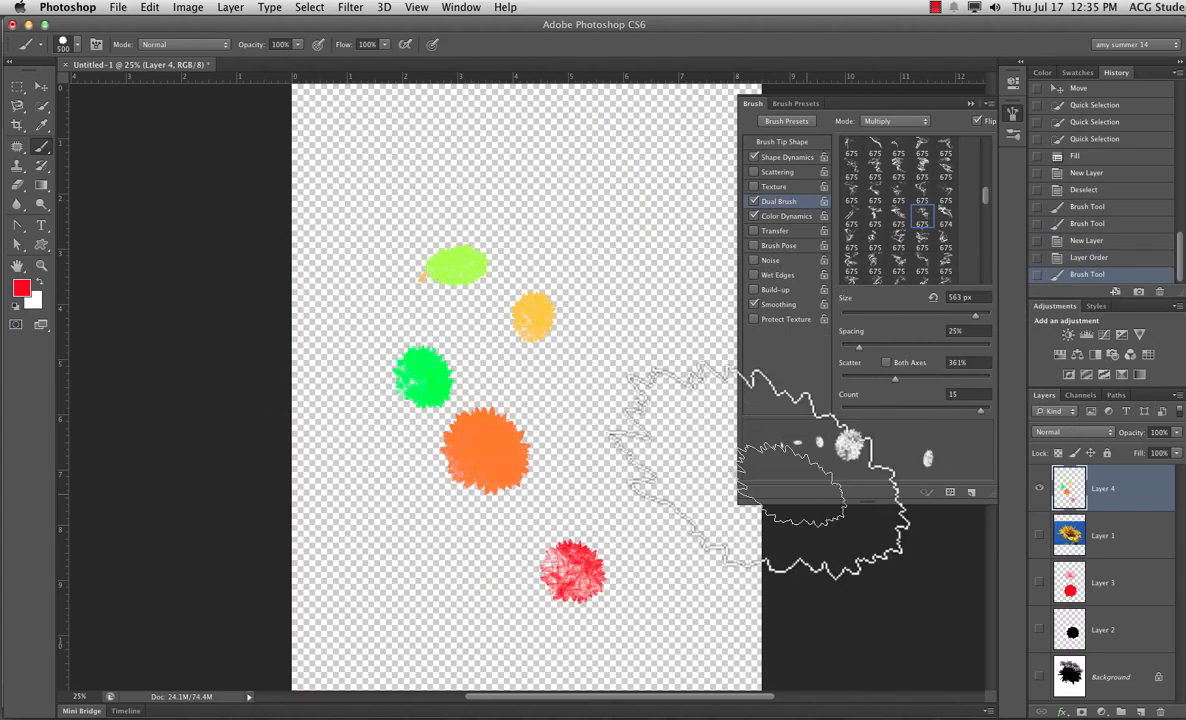
- Fill Layer 4 with the white background colour and paint scattered test stamps over it
{"action": "key", "text": "super+BackSpace"}
{"action": "left_click", "coordinate": [410, 278]}
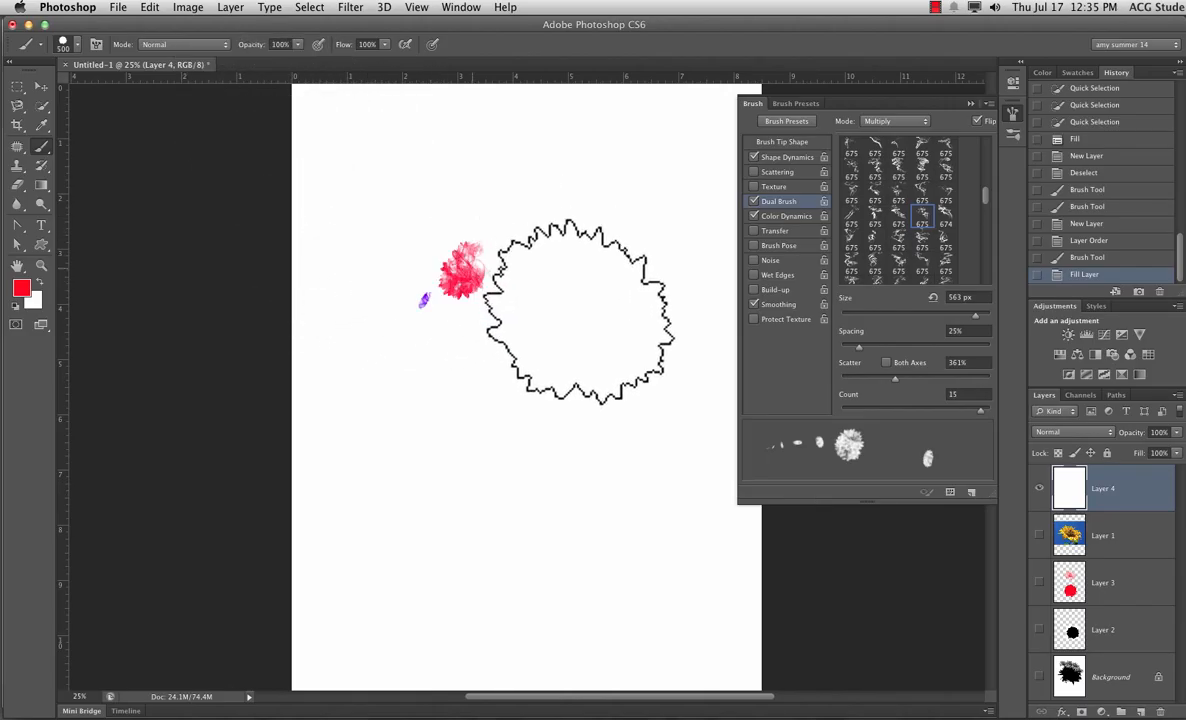
{"action": "left_click", "coordinate": [569, 304]}
{"action": "left_click", "coordinate": [410, 476]}
{"action": "left_click", "coordinate": [560, 560]}
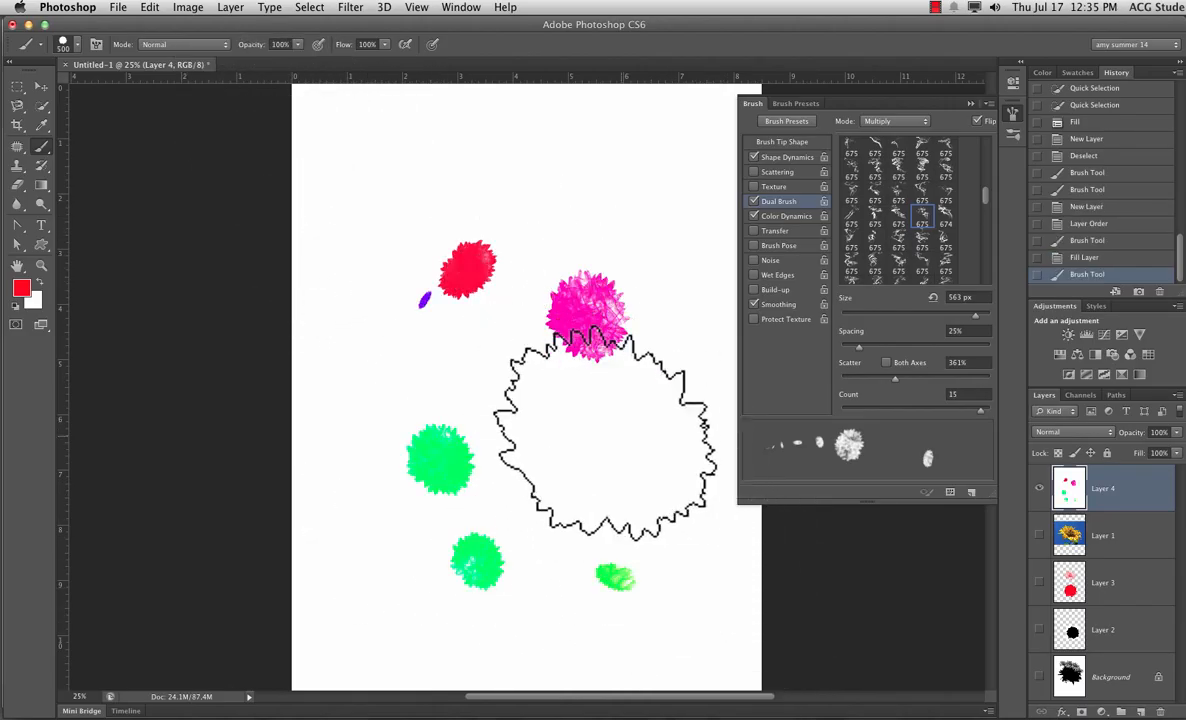
- Paint more scattered test stamps with the Dual Brush settings across Layer 4
{"action": "left_click", "coordinate": [600, 495]}
{"action": "left_click_drag", "start_coordinate": [540, 353], "coordinate": [523, 270]}
{"action": "mouse_move", "coordinate": [407, 215]}
{"action": "left_mouse_down"}
{"action": "mouse_move", "coordinate": [495, 197]}
{"action": "mouse_move", "coordinate": [550, 208]}
{"action": "left_mouse_up"}
{"action": "left_click", "coordinate": [668, 178]}
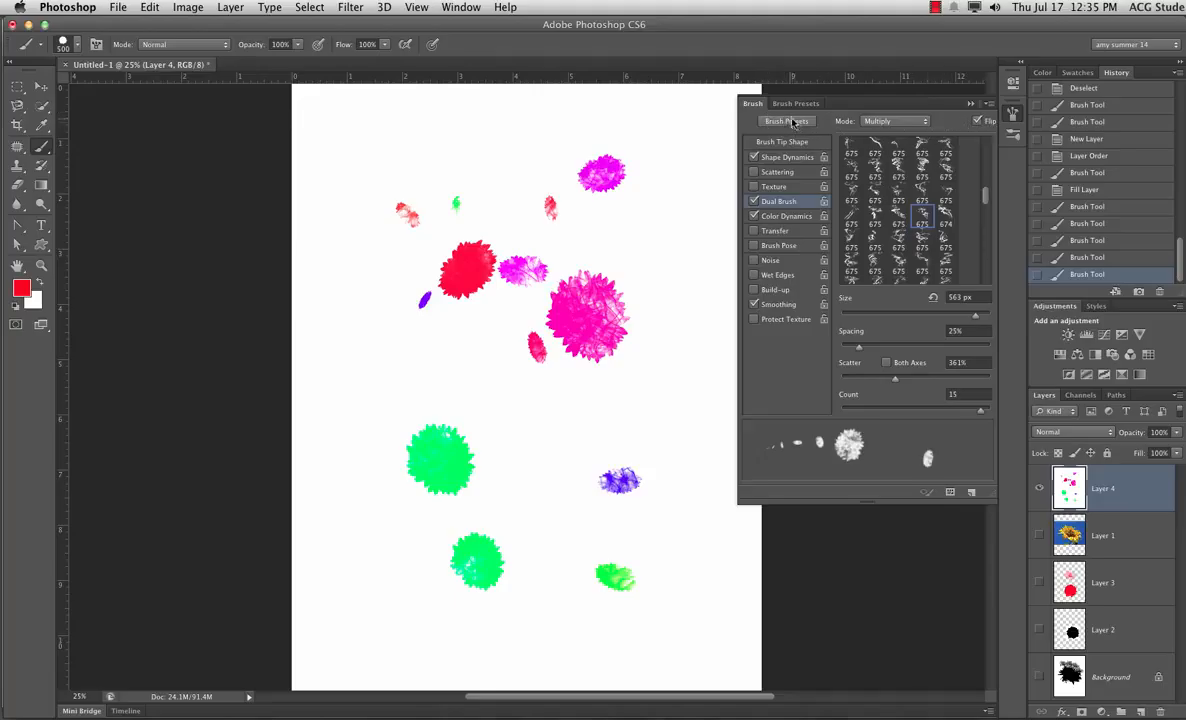
- Review Color Dynamics and Shape Dynamics, turn both off along with Dual Brush, and enable Scattering with a count of 11
{"action": "left_click", "coordinate": [792, 218]}
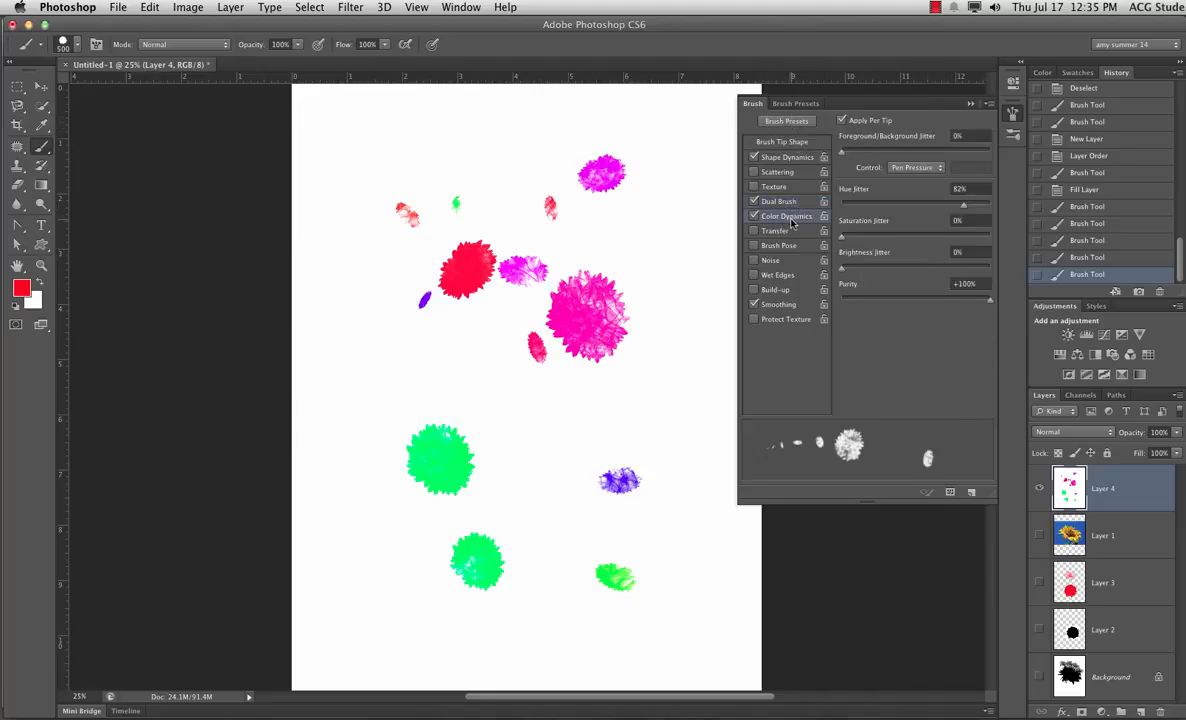
{"action": "left_click", "coordinate": [790, 158]}
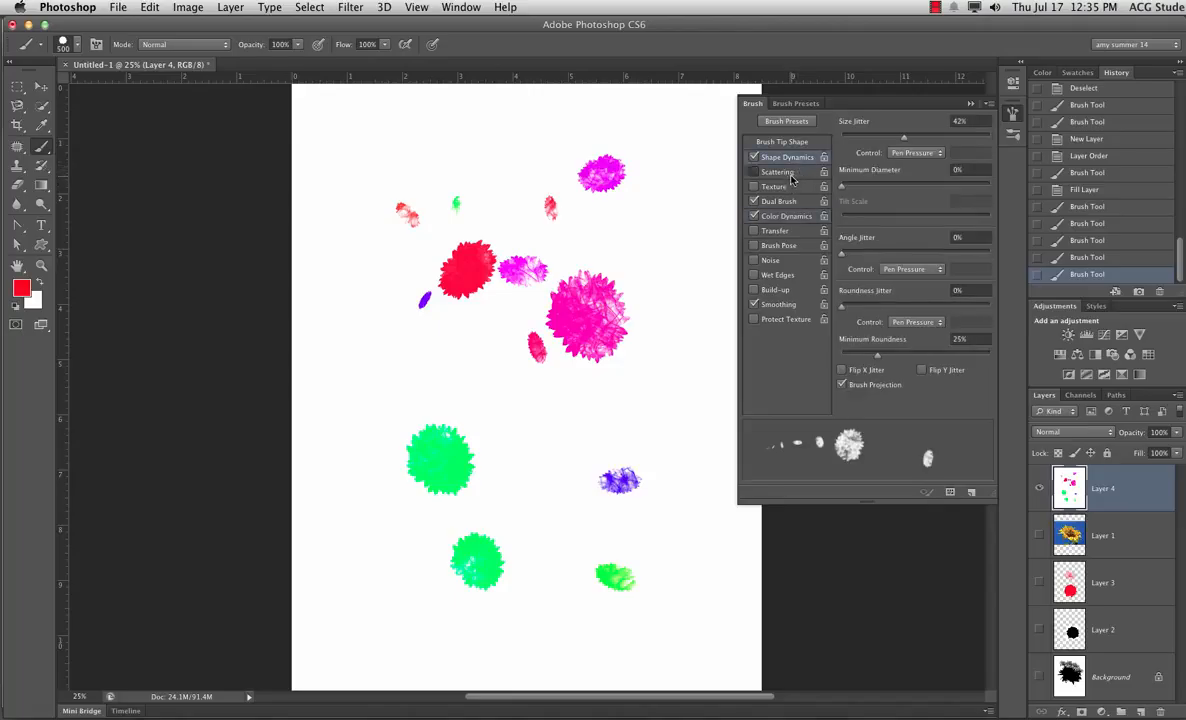
{"action": "left_click", "coordinate": [778, 172]}
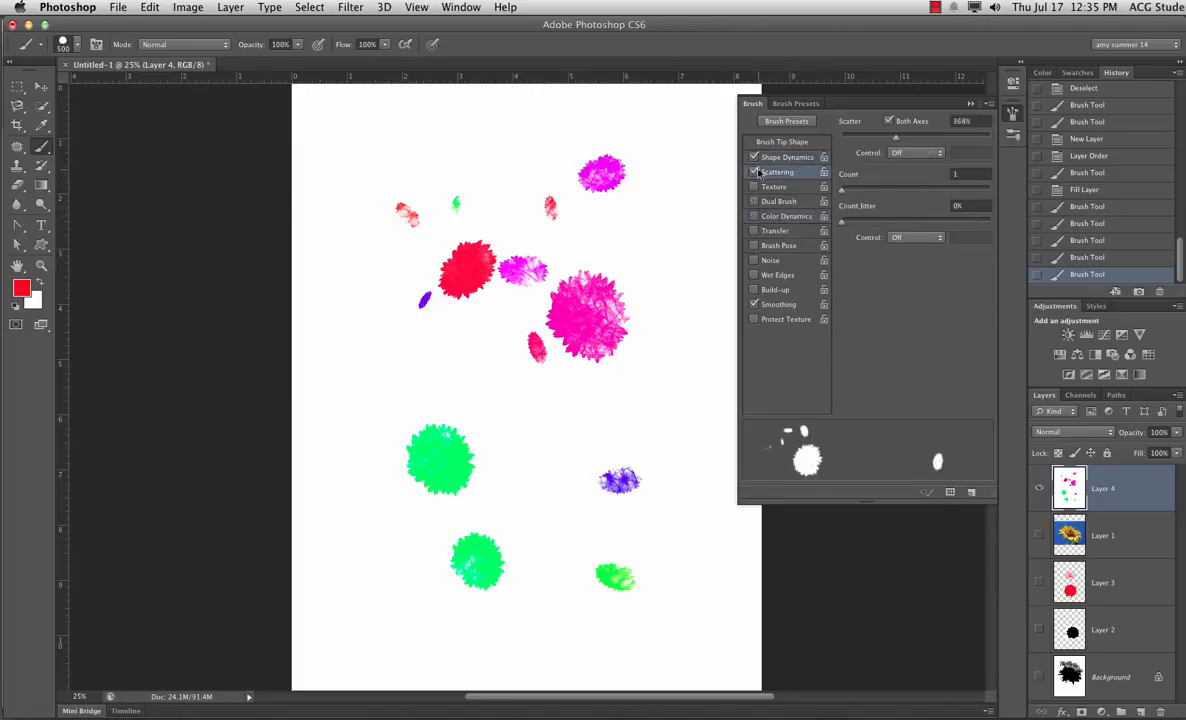
{"action": "left_click", "coordinate": [755, 158]}
{"action": "left_click_drag", "start_coordinate": [841, 190], "coordinate": [936, 192]}
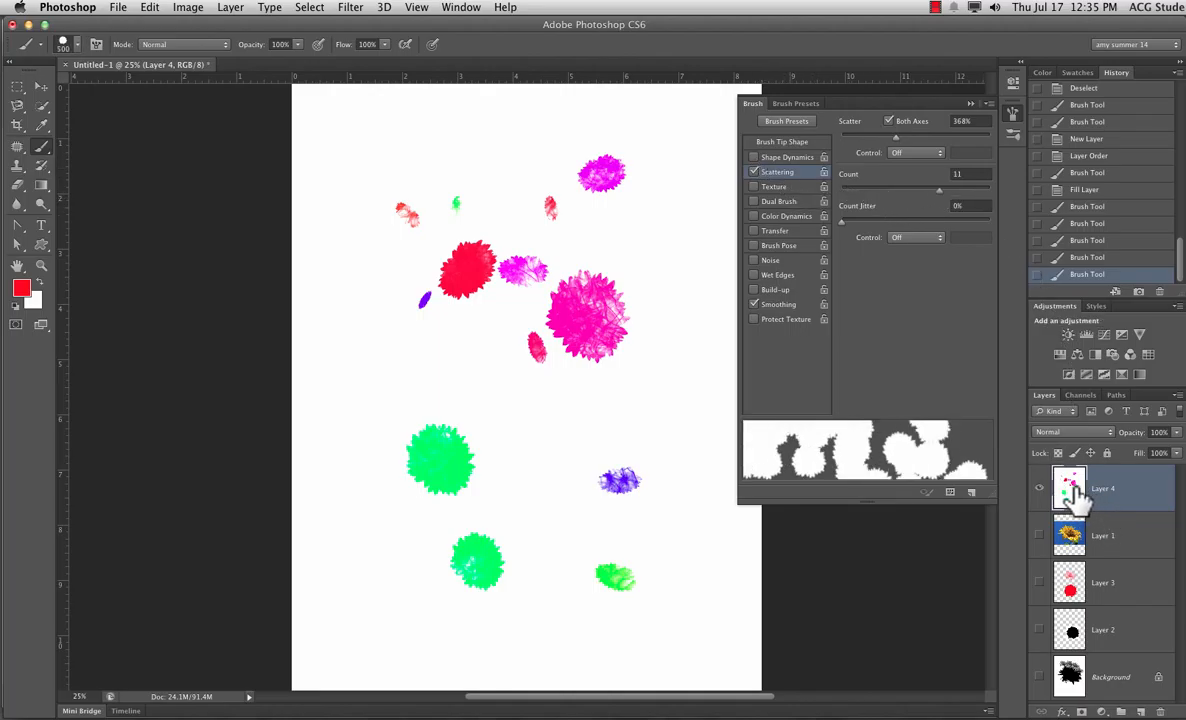
- Fill Layer 4 with the white background colour, test the scattered brush with one diagonal stroke, and undo that stroke
{"action": "key", "text": "super+BackSpace"}
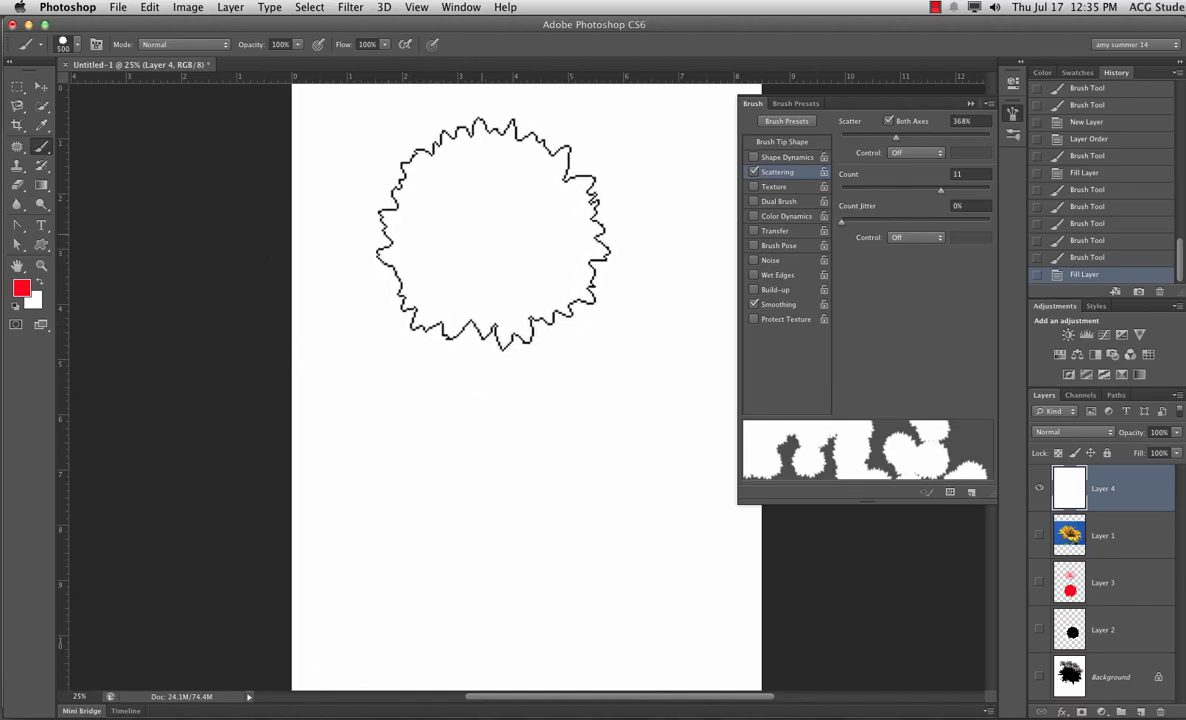
{"action": "mouse_move", "coordinate": [479, 220]}
{"action": "left_mouse_down"}
{"action": "mouse_move", "coordinate": [445, 351]}
{"action": "mouse_move", "coordinate": [477, 374]}
{"action": "mouse_move", "coordinate": [580, 360]}
{"action": "mouse_move", "coordinate": [560, 547]}
{"action": "mouse_move", "coordinate": [600, 565]}
{"action": "left_mouse_up"}
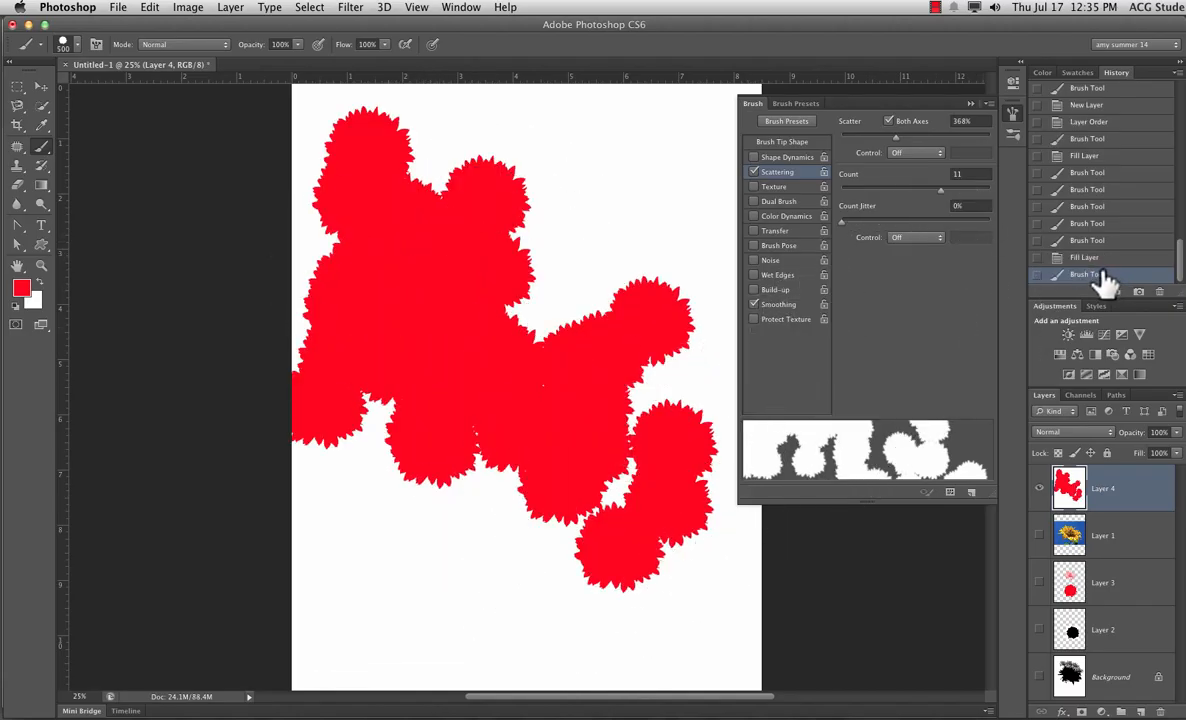
{"action": "key", "text": "super+z"}
- Set the Scattering count to 2, test it with strokes on Layer 4, and revert to the white fill
{"action": "left_click_drag", "start_coordinate": [929, 194], "coordinate": [853, 191]}
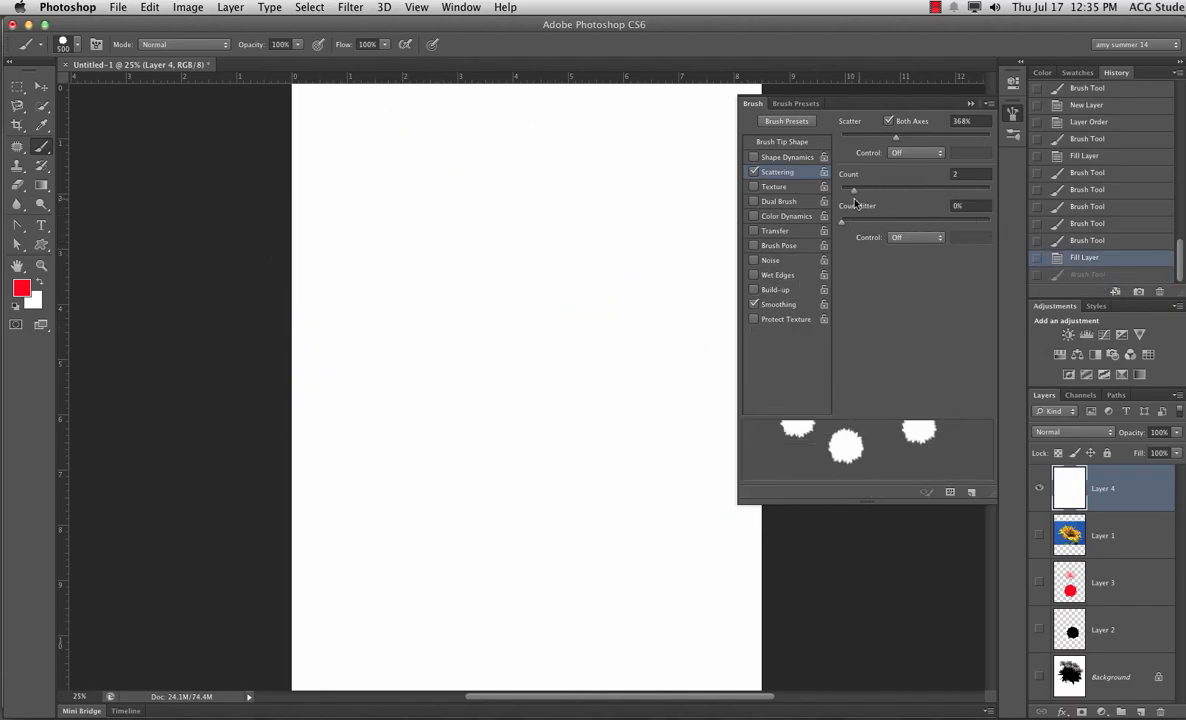
{"action": "mouse_move", "coordinate": [450, 220]}
{"action": "left_mouse_down"}
{"action": "mouse_move", "coordinate": [457, 328]}
{"action": "mouse_move", "coordinate": [532, 361]}
{"action": "mouse_move", "coordinate": [508, 512]}
{"action": "left_mouse_up"}
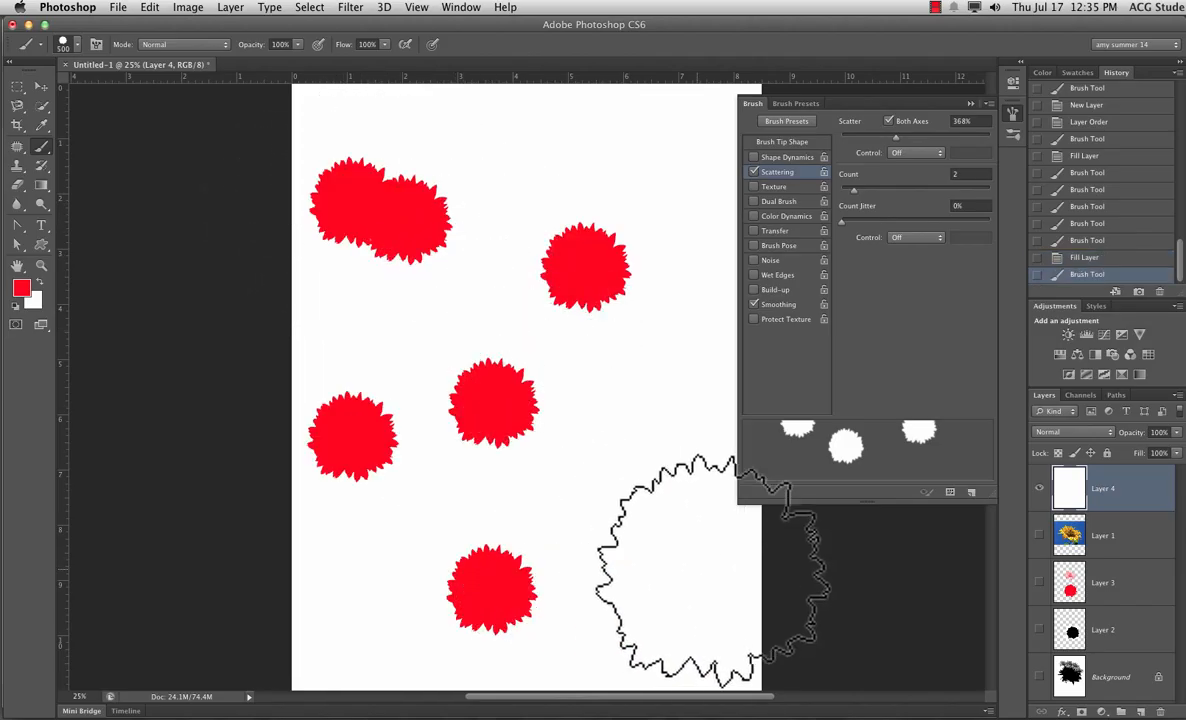
{"action": "left_click", "coordinate": [709, 569]}
{"action": "left_click", "coordinate": [1067, 258]}
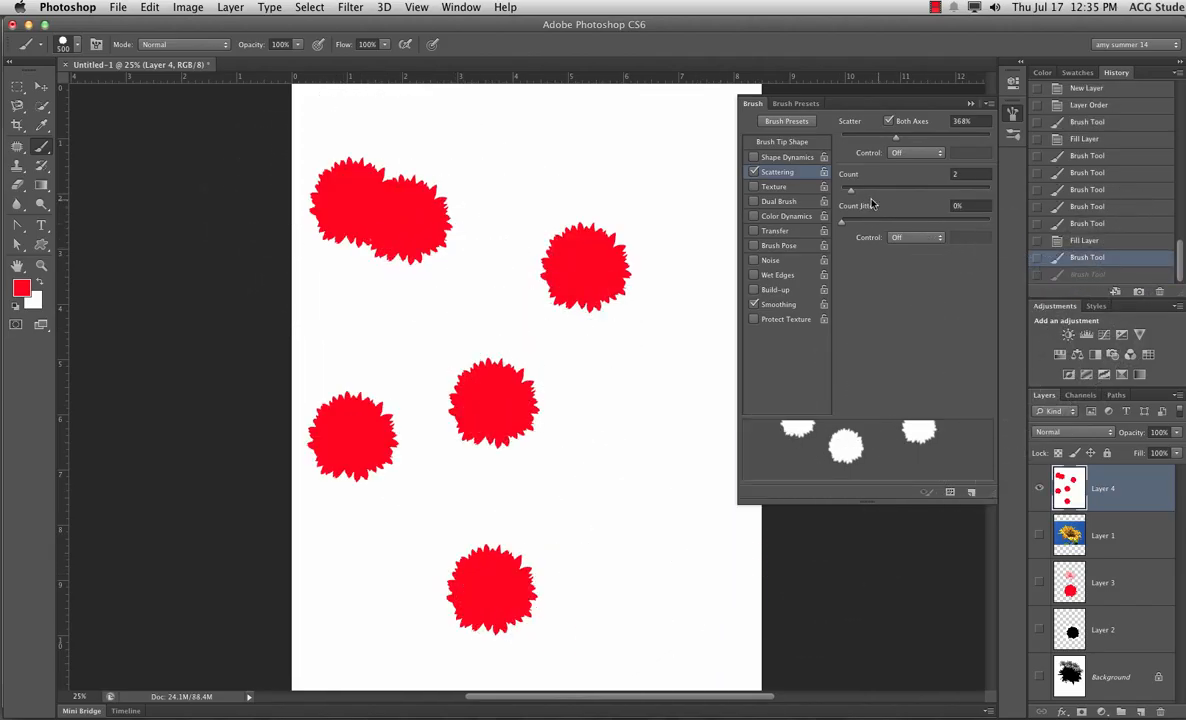
{"action": "left_click", "coordinate": [1082, 241]}
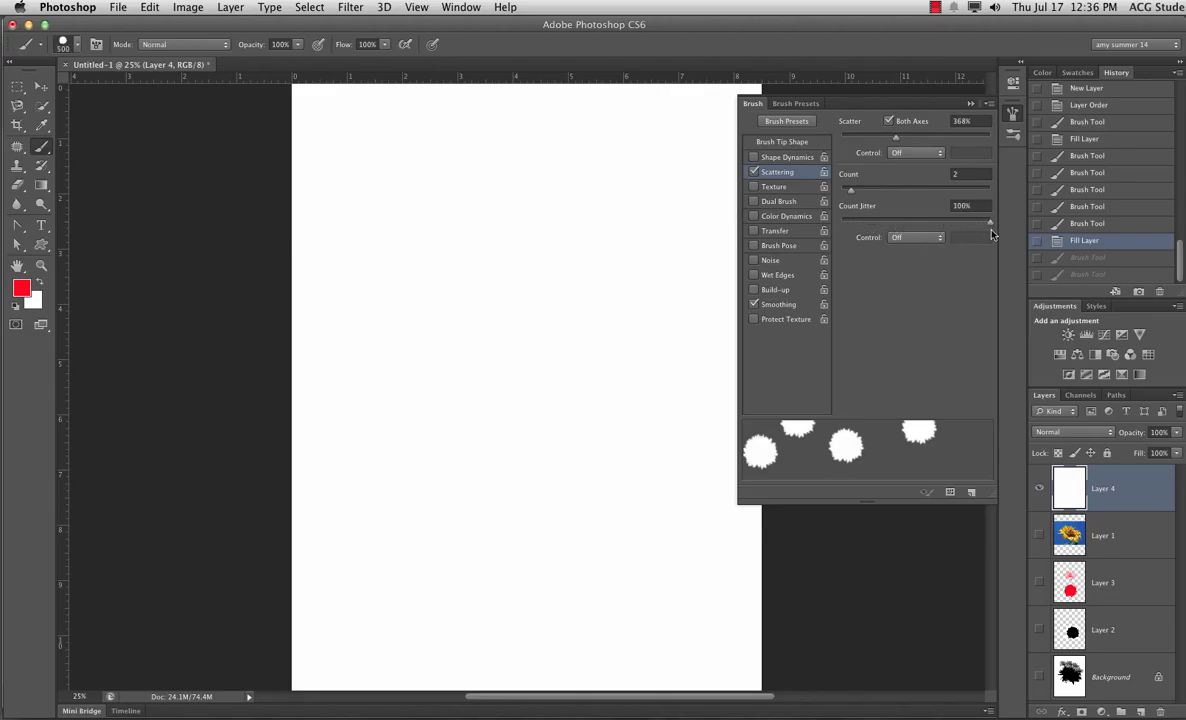
- Test 100% count jitter, set its control to Pen Pressure, and replace the test stroke with a new one down Layer 4
{"action": "mouse_move", "coordinate": [376, 224]}
{"action": "left_mouse_down"}
{"action": "mouse_move", "coordinate": [457, 224]}
{"action": "mouse_move", "coordinate": [481, 338]}
{"action": "mouse_move", "coordinate": [398, 464]}
{"action": "mouse_move", "coordinate": [496, 550]}
{"action": "mouse_move", "coordinate": [636, 602]}
{"action": "mouse_move", "coordinate": [696, 544]}
{"action": "mouse_move", "coordinate": [634, 391]}
{"action": "mouse_move", "coordinate": [741, 304]}
{"action": "left_mouse_up"}
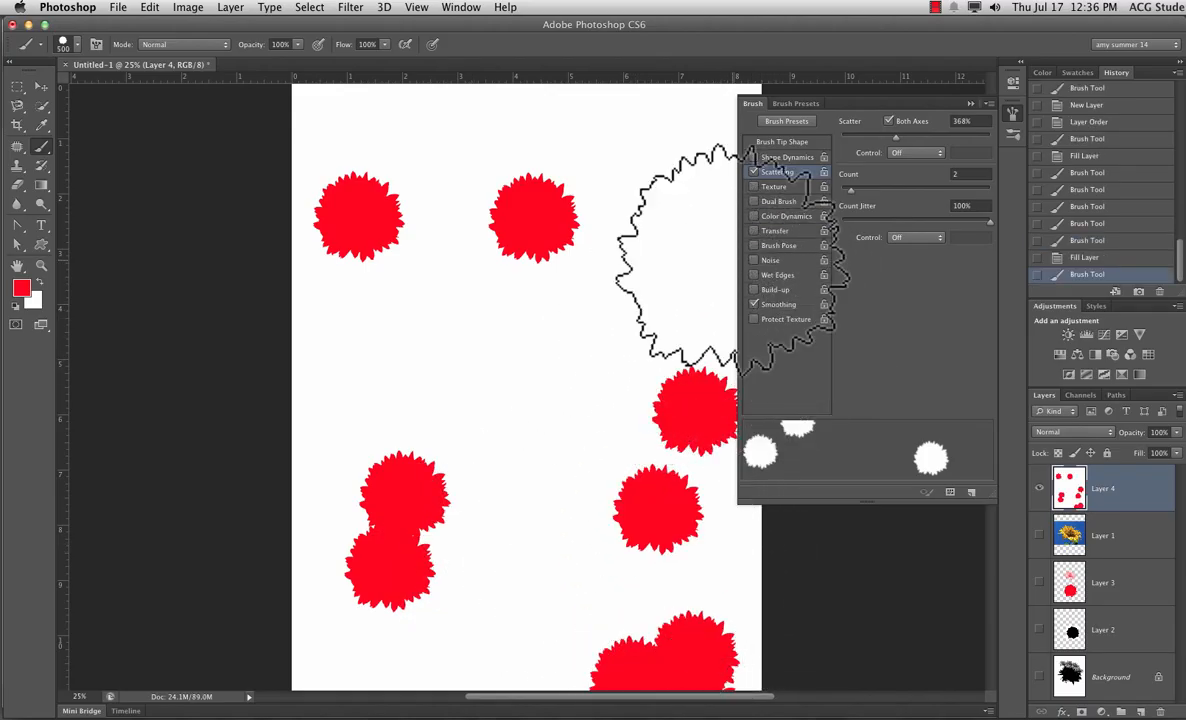
{"action": "left_click", "coordinate": [905, 237]}
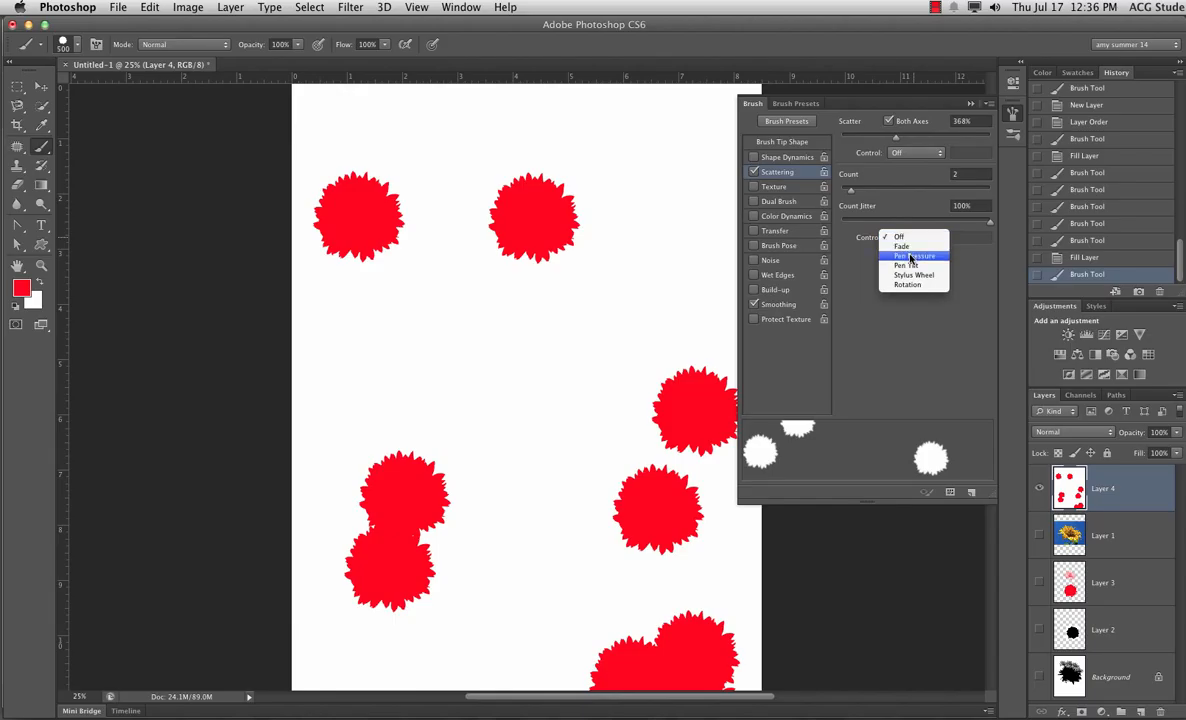
{"action": "left_click", "coordinate": [910, 256]}
{"action": "left_click", "coordinate": [1085, 259]}
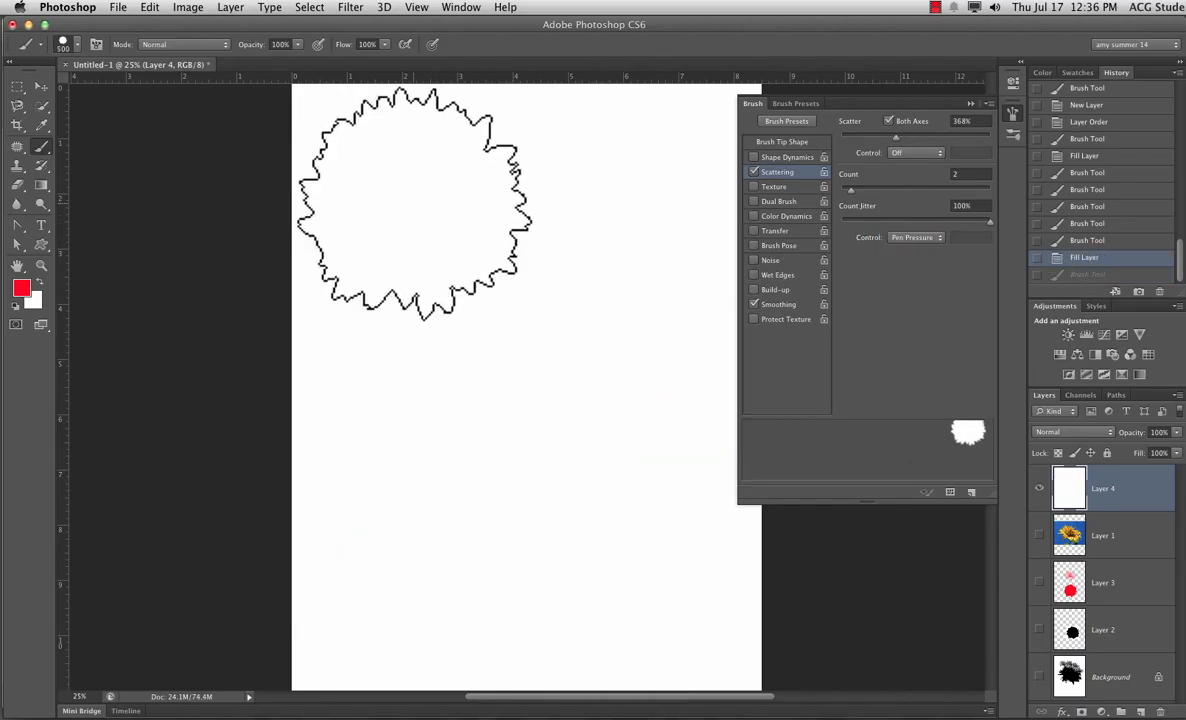
{"action": "mouse_move", "coordinate": [400, 196]}
{"action": "left_mouse_down"}
{"action": "mouse_move", "coordinate": [463, 239]}
{"action": "mouse_move", "coordinate": [377, 285]}
{"action": "mouse_move", "coordinate": [589, 415]}
{"action": "mouse_move", "coordinate": [325, 502]}
{"action": "mouse_move", "coordinate": [573, 538]}
{"action": "mouse_move", "coordinate": [499, 595]}
{"action": "mouse_move", "coordinate": [599, 597]}
{"action": "left_mouse_up"}
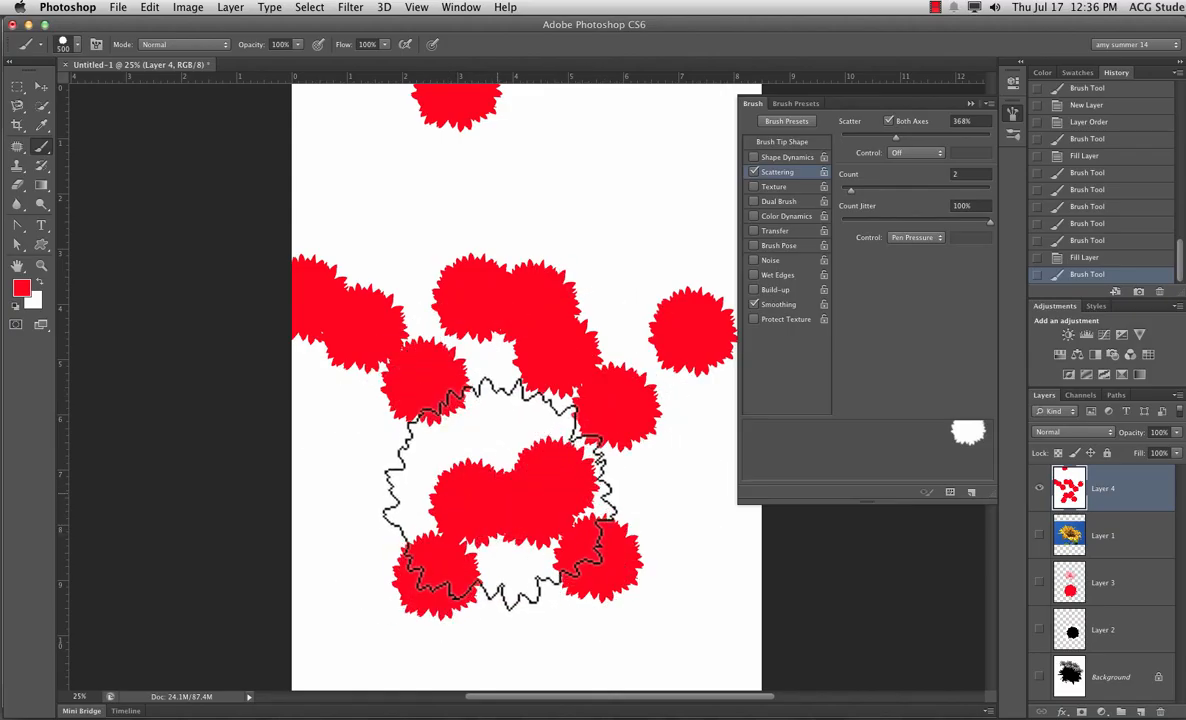
- Replace Scattering with Texture, choose the light blue pattern, and paint two test stamps near the top of Layer 4
{"action": "left_click", "coordinate": [778, 188]}
{"action": "left_click", "coordinate": [780, 180]}
{"action": "left_click", "coordinate": [778, 187]}
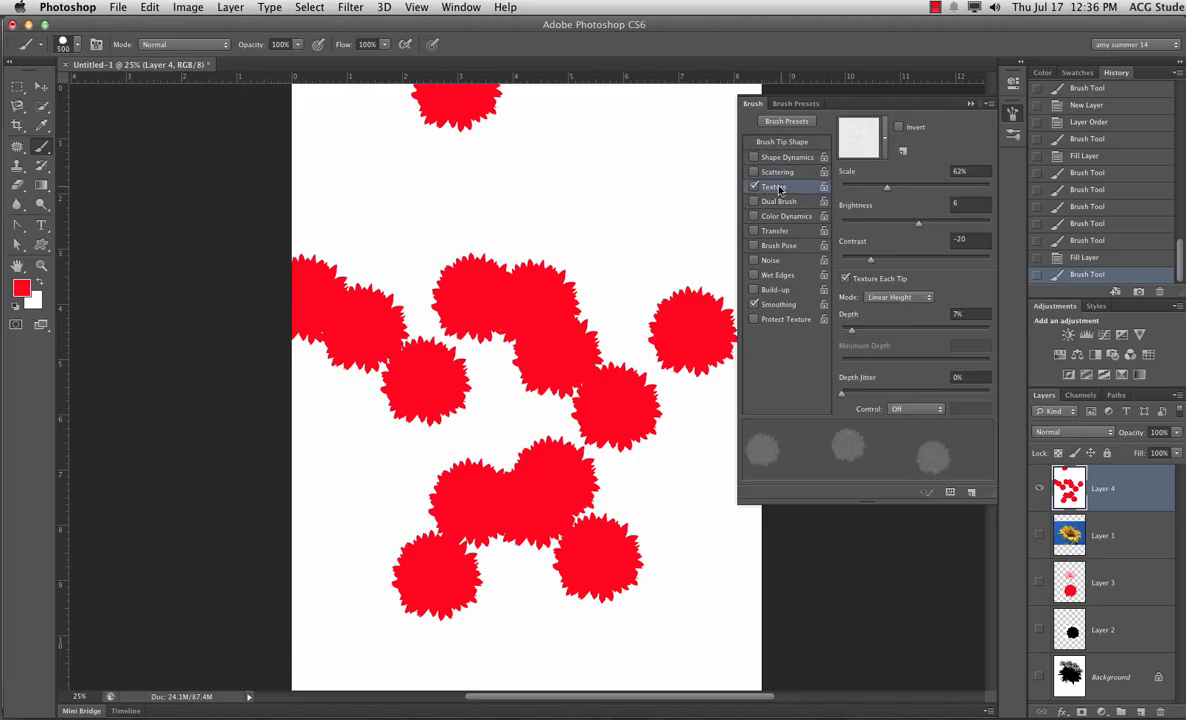
{"action": "left_click", "coordinate": [884, 151]}
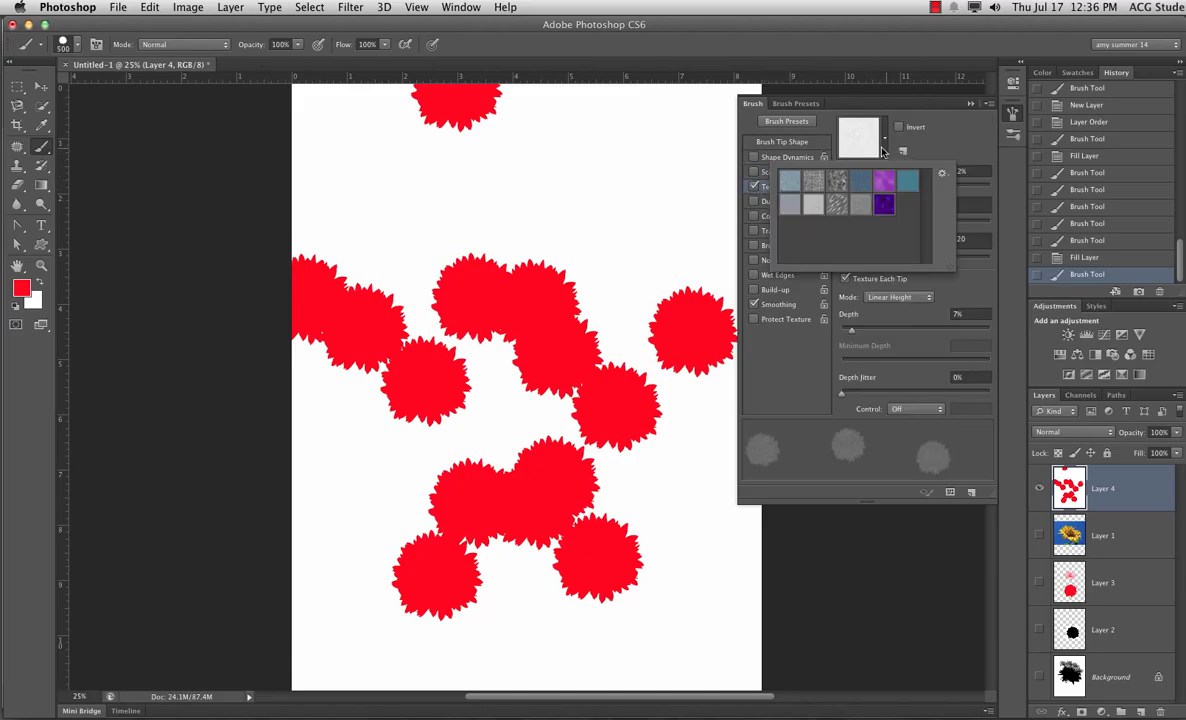
{"action": "left_click", "coordinate": [790, 184]}
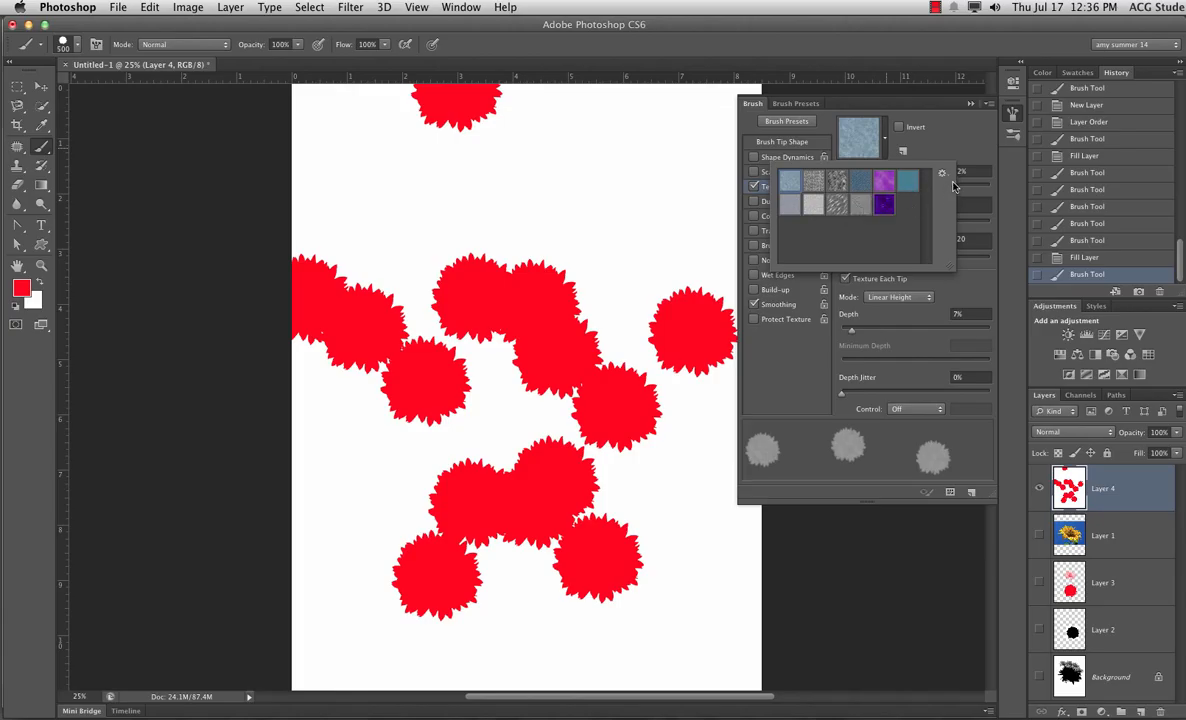
{"action": "left_click", "coordinate": [572, 228]}
{"action": "left_click", "coordinate": [405, 238]}
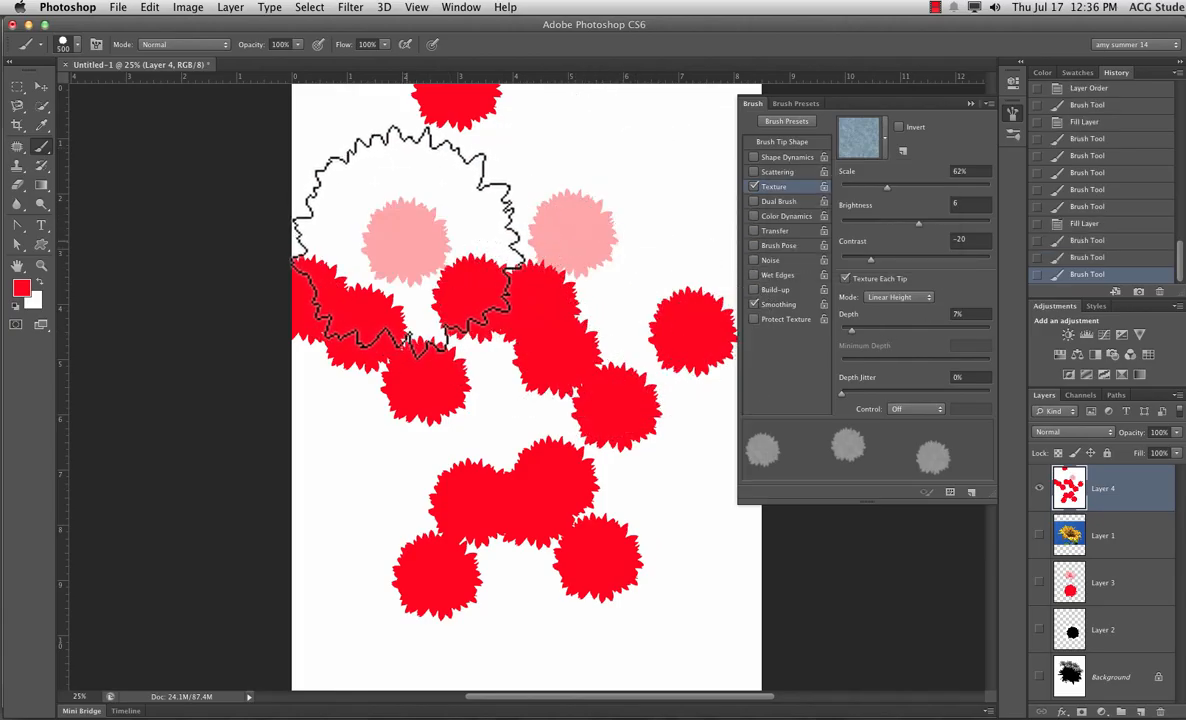
- Change the brush texture to the grey diagonal-streak pattern and paint three 150 px stamps between the two pink flowers
{"action": "key", "text": "super+equal"}
{"action": "key", "text": "super+equal"}
{"action": "key", "text": "super+equal"}
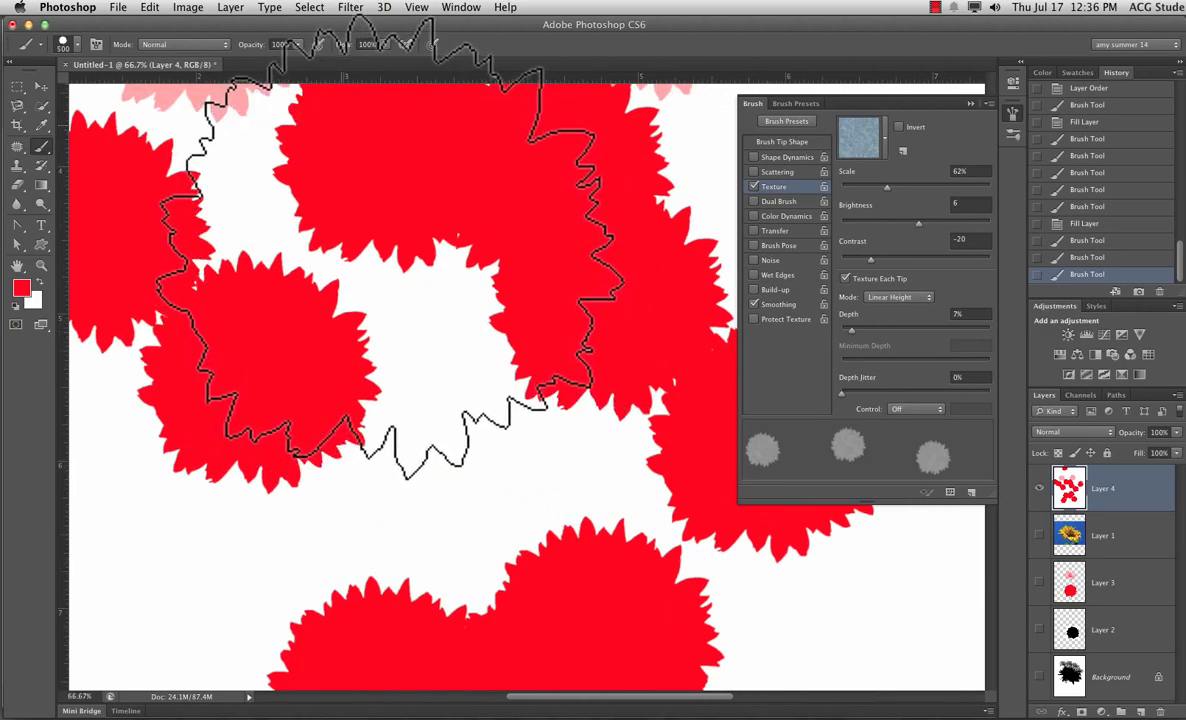
{"action": "key", "text": "space"}
{"action": "left_click_drag", "start_coordinate": [390, 247], "coordinate": [500, 526]}
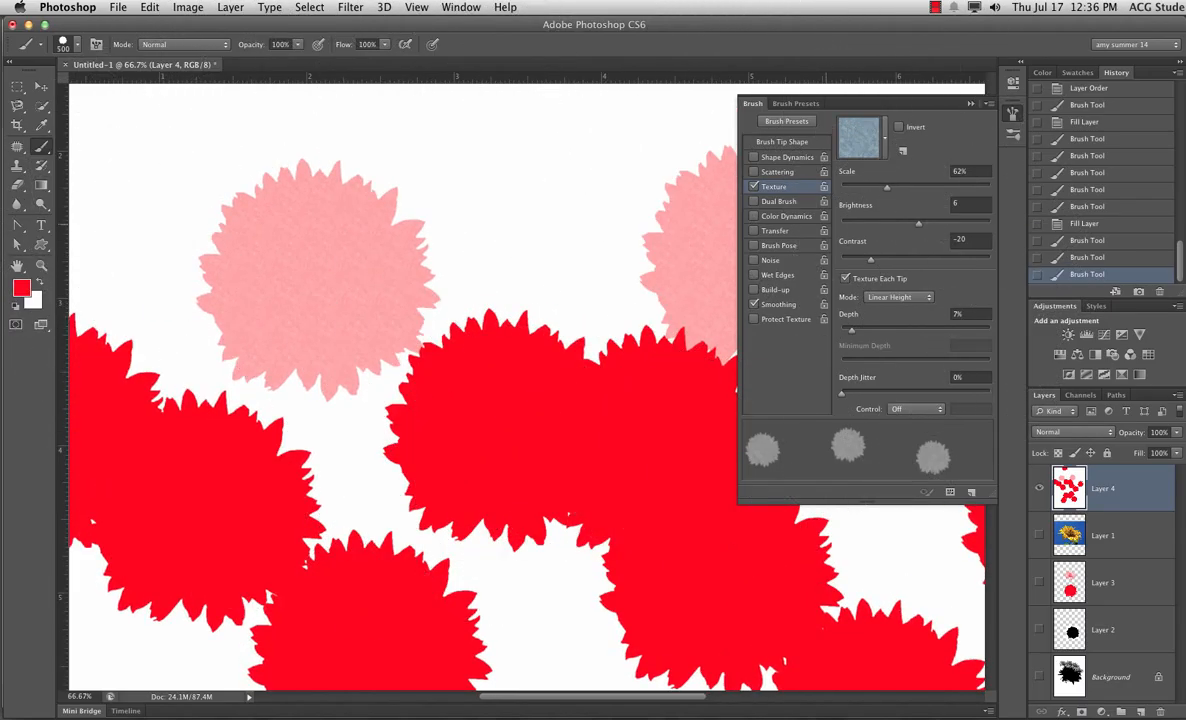
{"action": "left_click", "coordinate": [887, 152]}
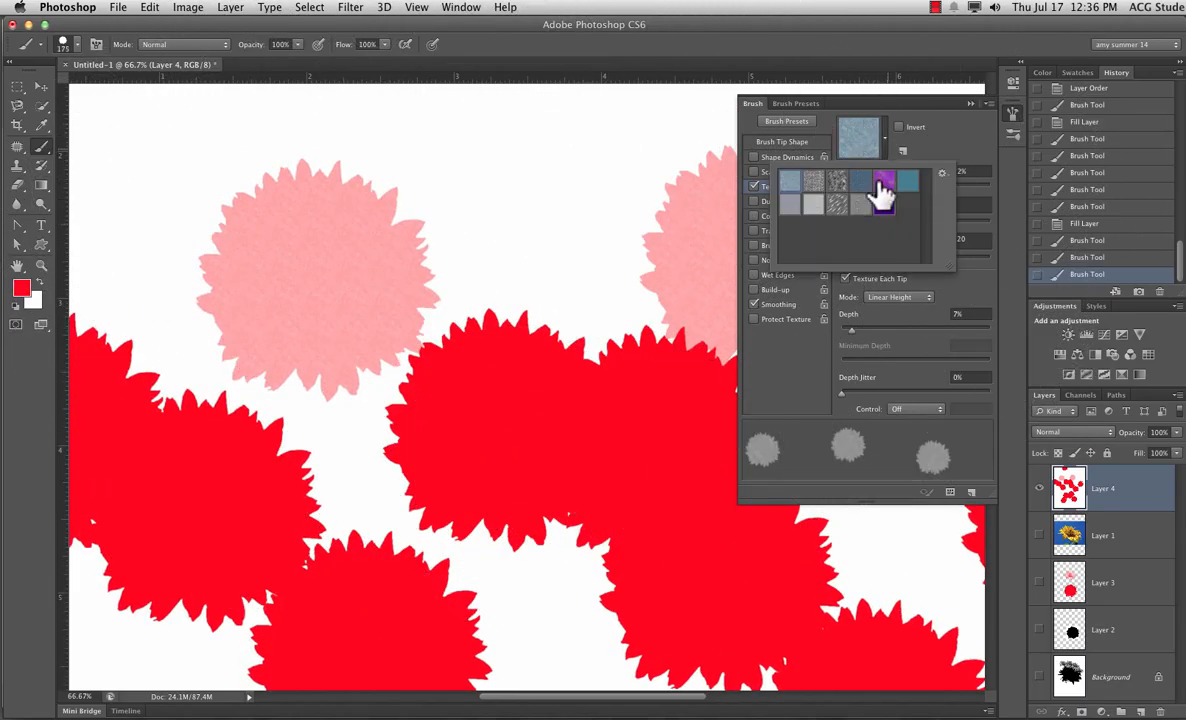
{"action": "left_click", "coordinate": [839, 206]}
{"action": "left_click", "coordinate": [525, 220]}
{"action": "left_click", "coordinate": [519, 212]}
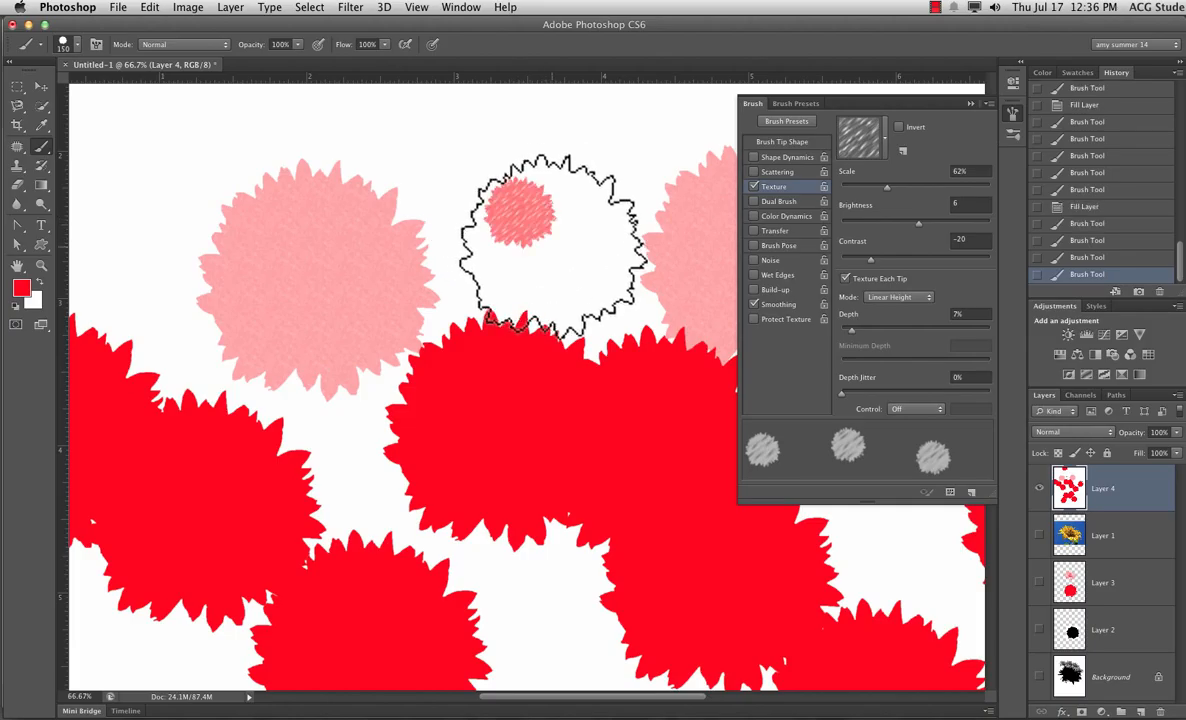
{"action": "left_click", "coordinate": [601, 172]}
{"action": "left_click", "coordinate": [428, 155]}
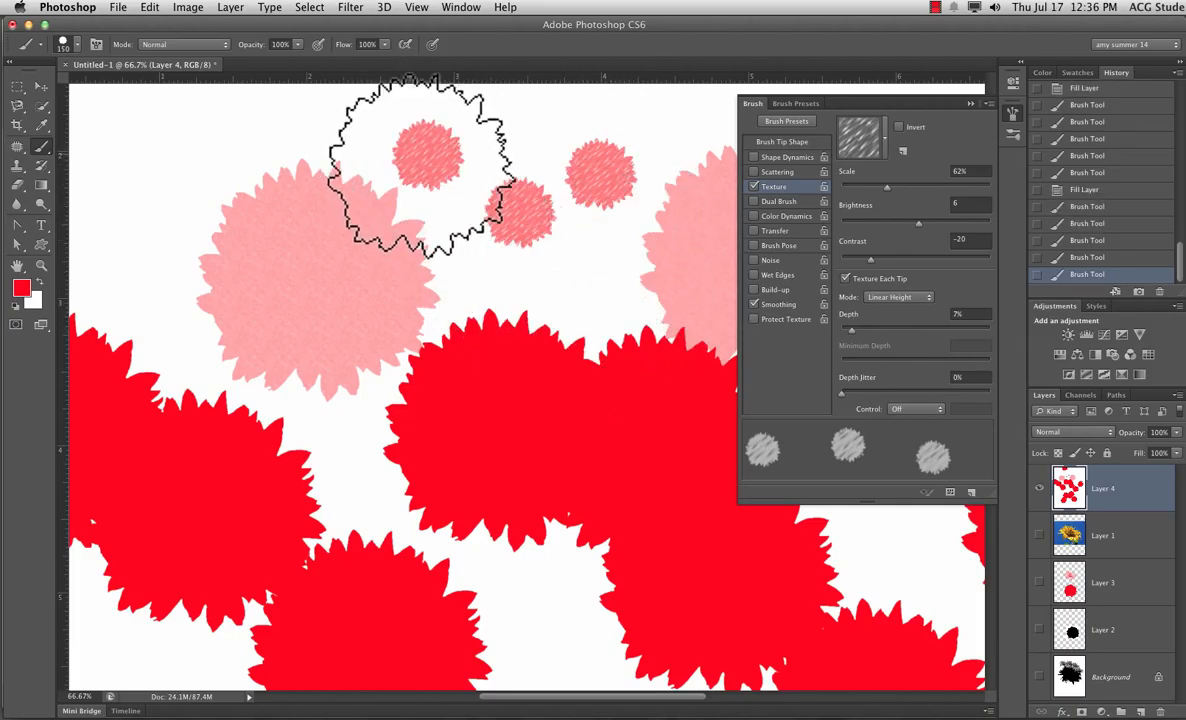
- Paint four more streak-textured stamps on and beside the left pink flower
{"action": "left_click", "coordinate": [445, 280]}
{"action": "left_click", "coordinate": [393, 296]}
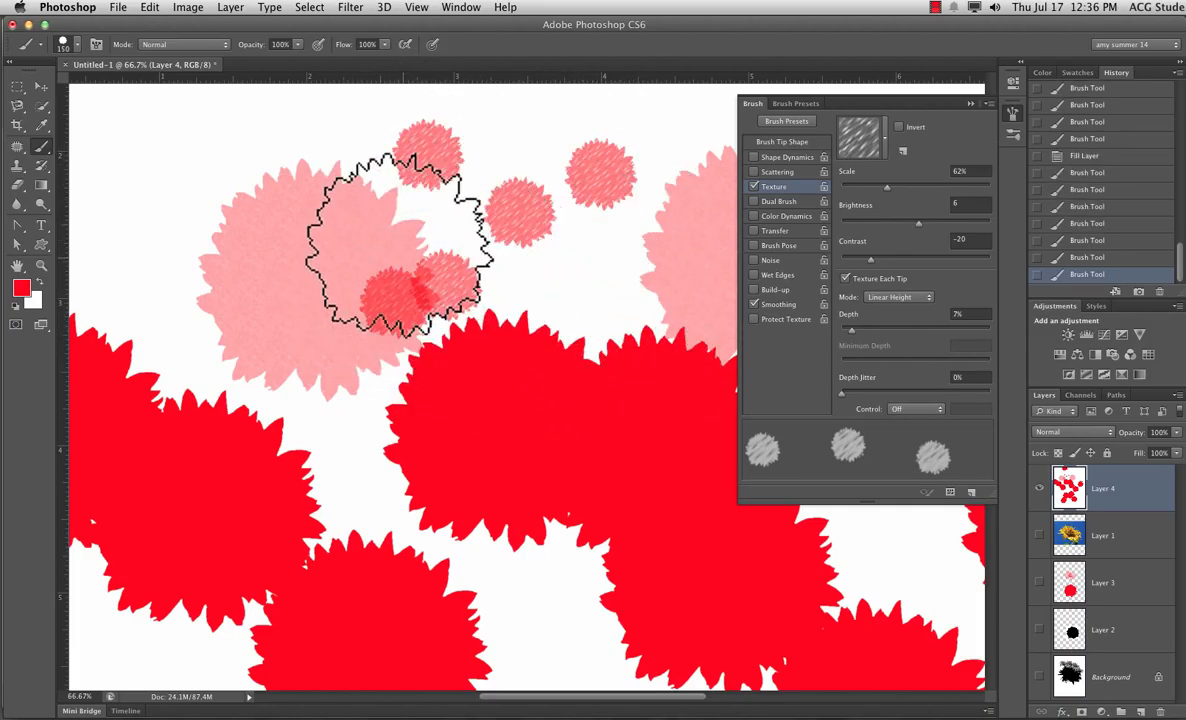
{"action": "left_click", "coordinate": [382, 225]}
{"action": "left_click", "coordinate": [225, 275]}
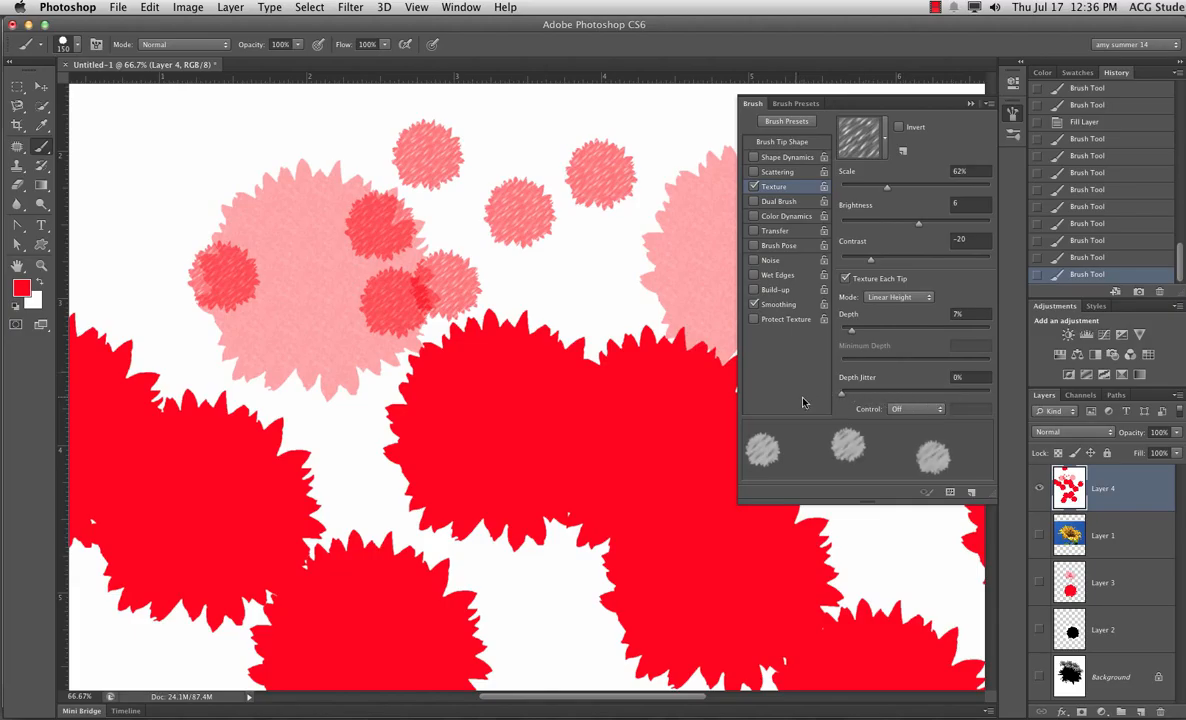
- Set the texture contrast to 93 and paint three red stamps between the pink flowers and the solid red area
{"action": "left_click_drag", "start_coordinate": [905, 261], "coordinate": [985, 262]}
{"action": "left_click", "coordinate": [549, 253]}
{"action": "left_click", "coordinate": [651, 262]}
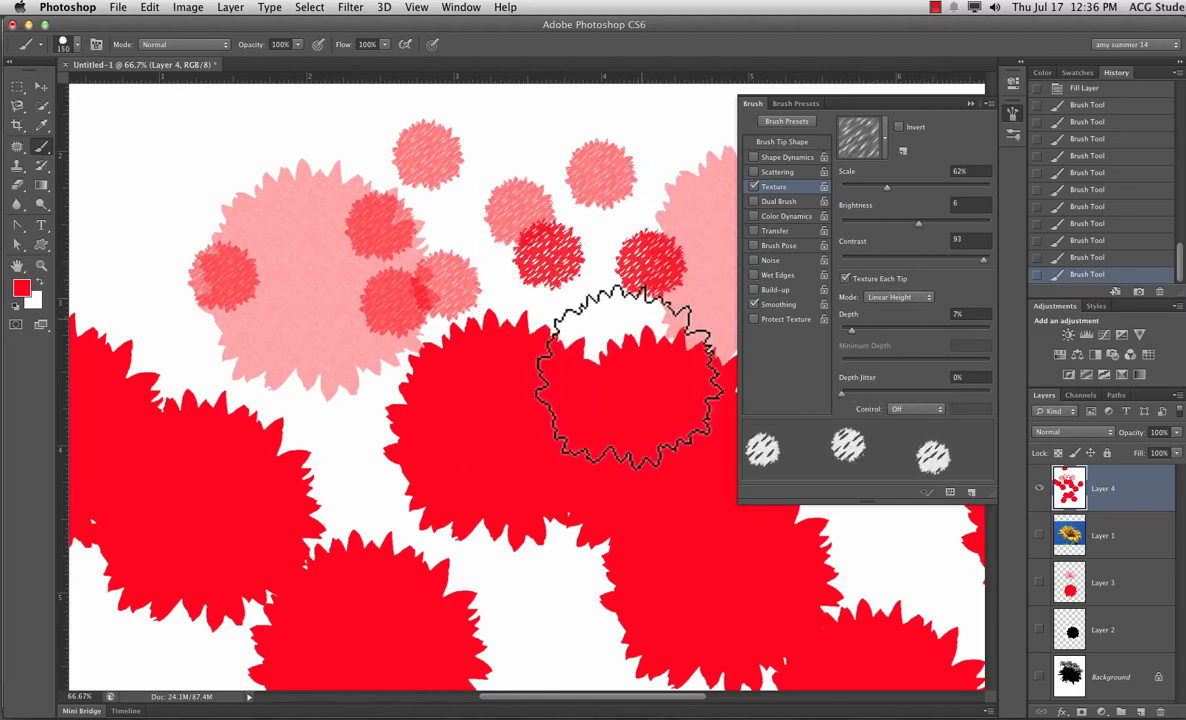
{"action": "left_click", "coordinate": [489, 305]}
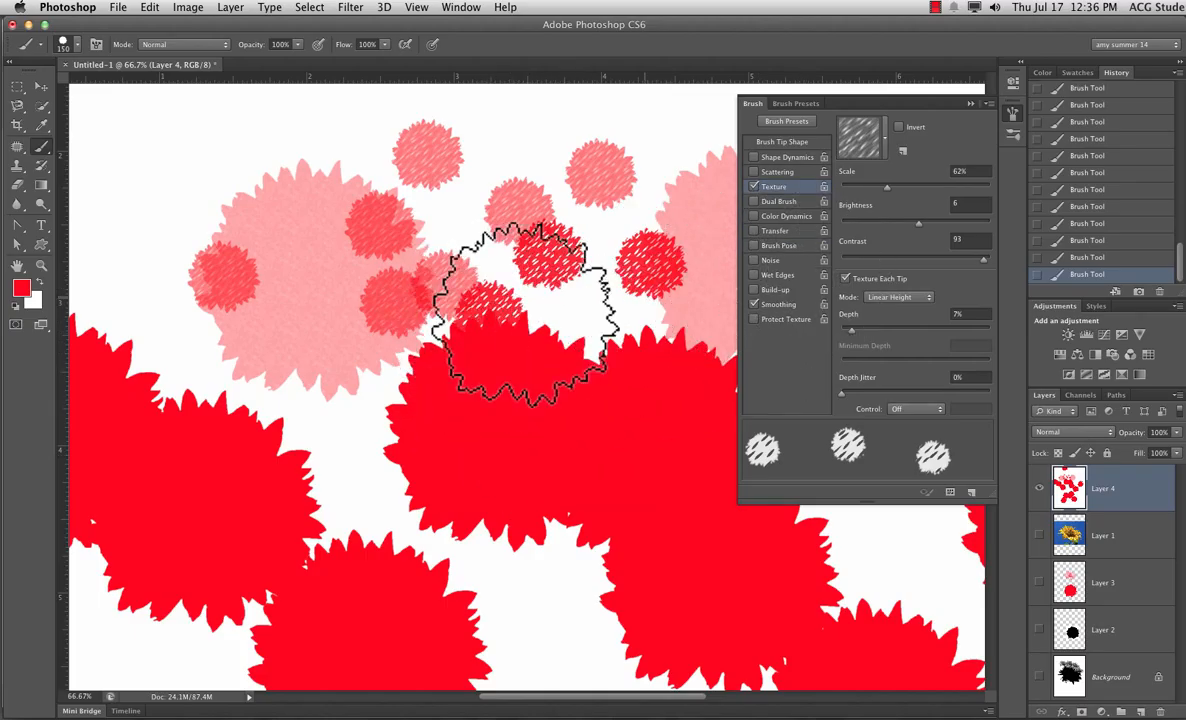
- Change the foreground colour to bright green and paint four textured stamps over the solid red flowers
{"action": "left_click", "coordinate": [21, 288]}
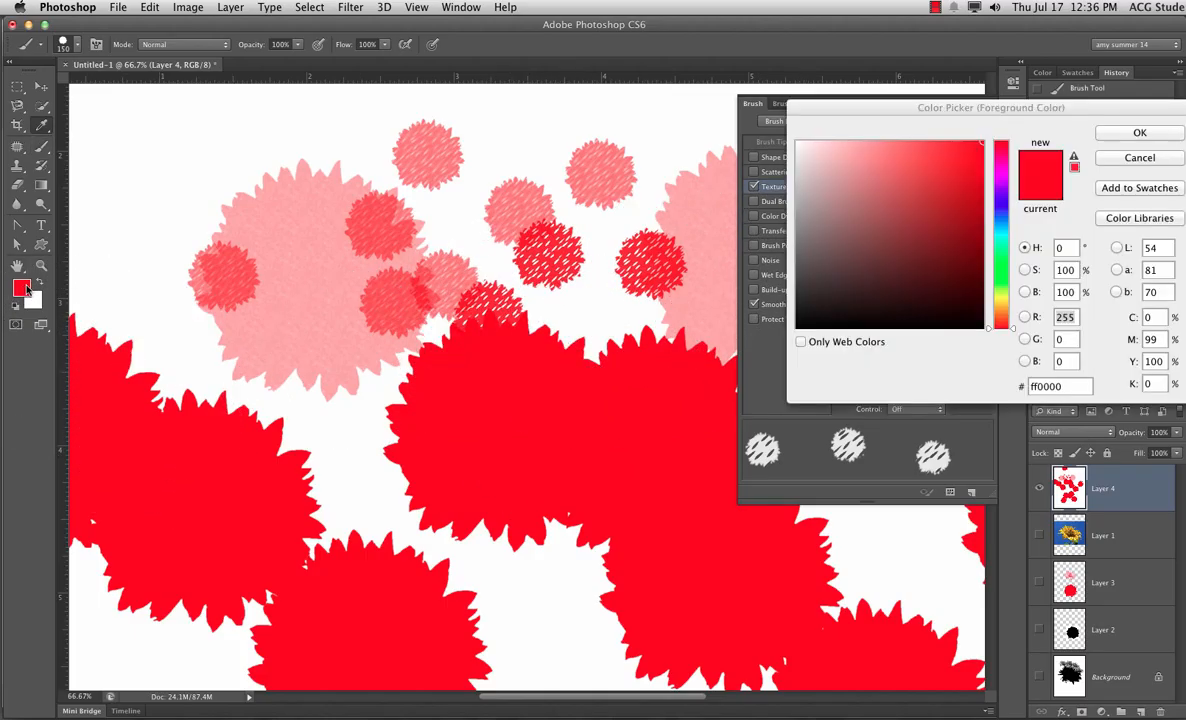
{"action": "left_click", "coordinate": [1001, 250]}
{"action": "left_click", "coordinate": [1139, 132]}
{"action": "left_click", "coordinate": [533, 430]}
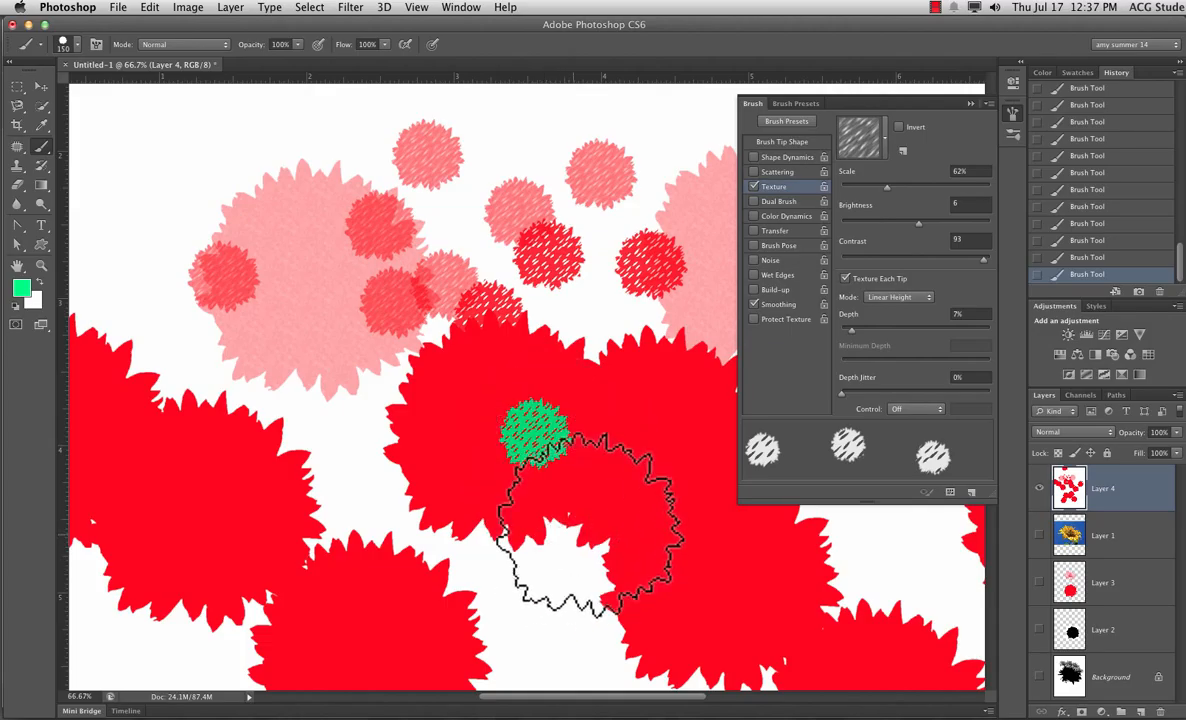
{"action": "left_click", "coordinate": [630, 412]}
{"action": "left_click", "coordinate": [480, 370]}
{"action": "left_click", "coordinate": [562, 345]}
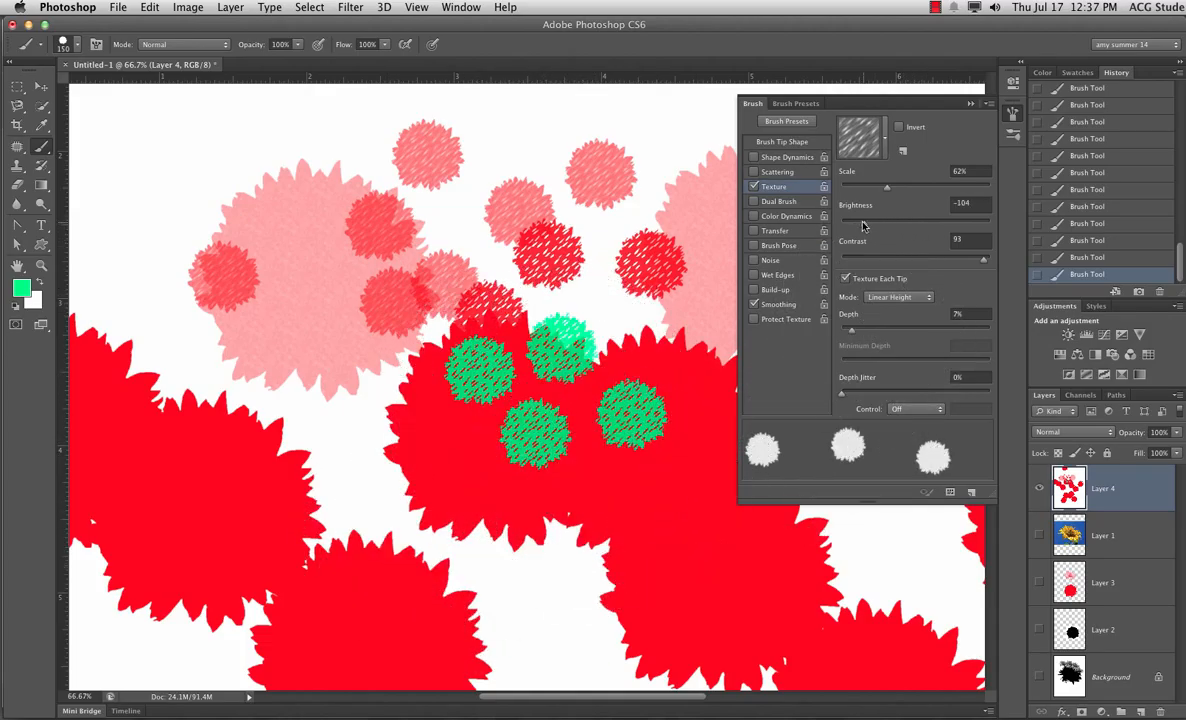
- Paint one green stamp with texture brightness at -108, then set the brightness to 36 and paint another on the red flower
{"action": "left_click", "coordinate": [441, 461]}
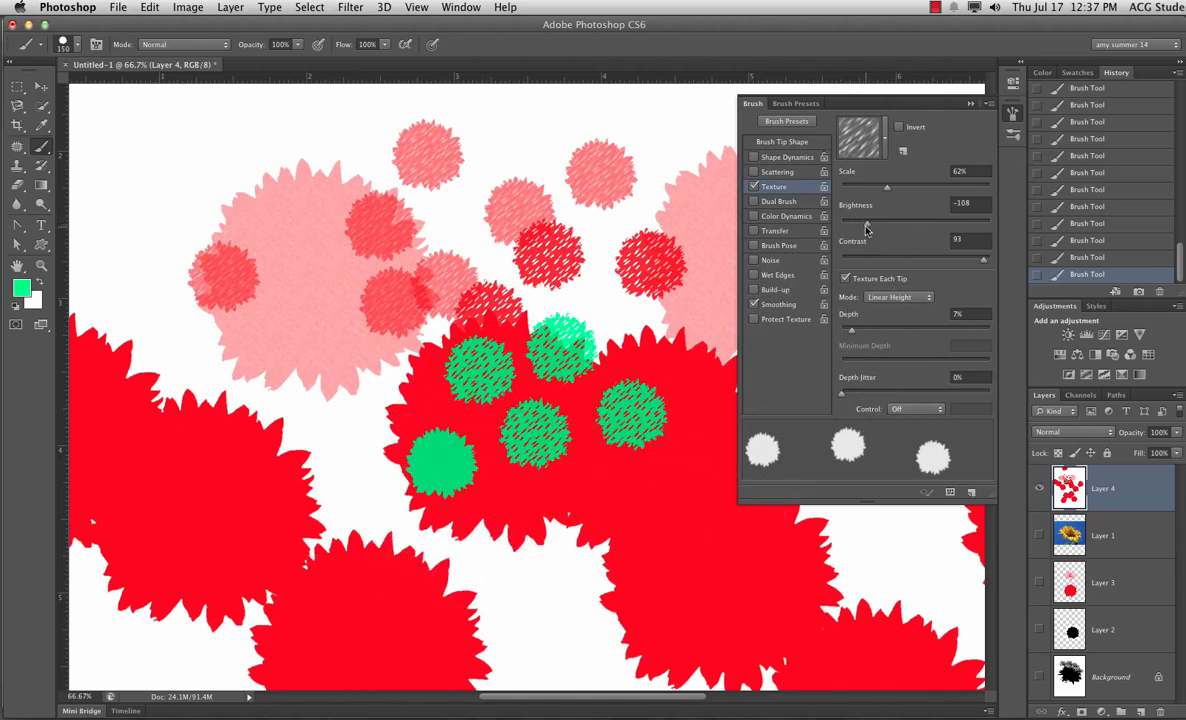
{"action": "mouse_move", "coordinate": [867, 225]}
{"action": "left_mouse_down"}
{"action": "mouse_move", "coordinate": [990, 225]}
{"action": "mouse_move", "coordinate": [933, 222]}
{"action": "left_mouse_up"}
{"action": "left_click", "coordinate": [520, 505]}
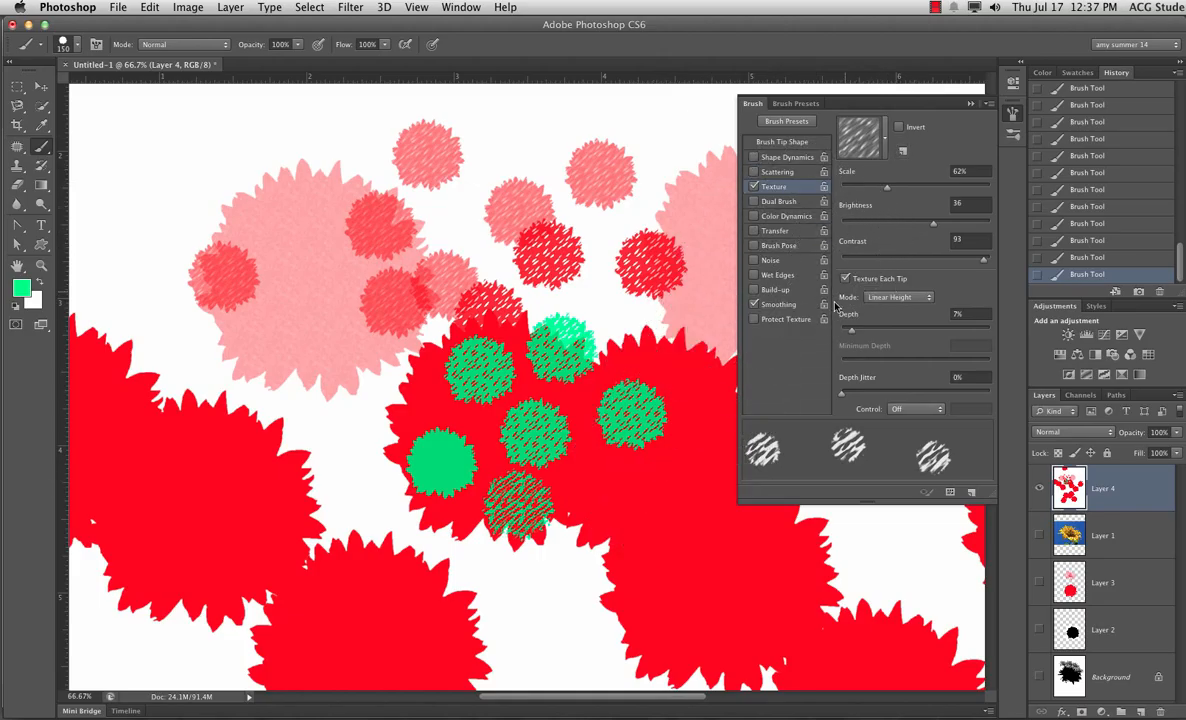
{"action": "key", "text": "ctrl+minus"}
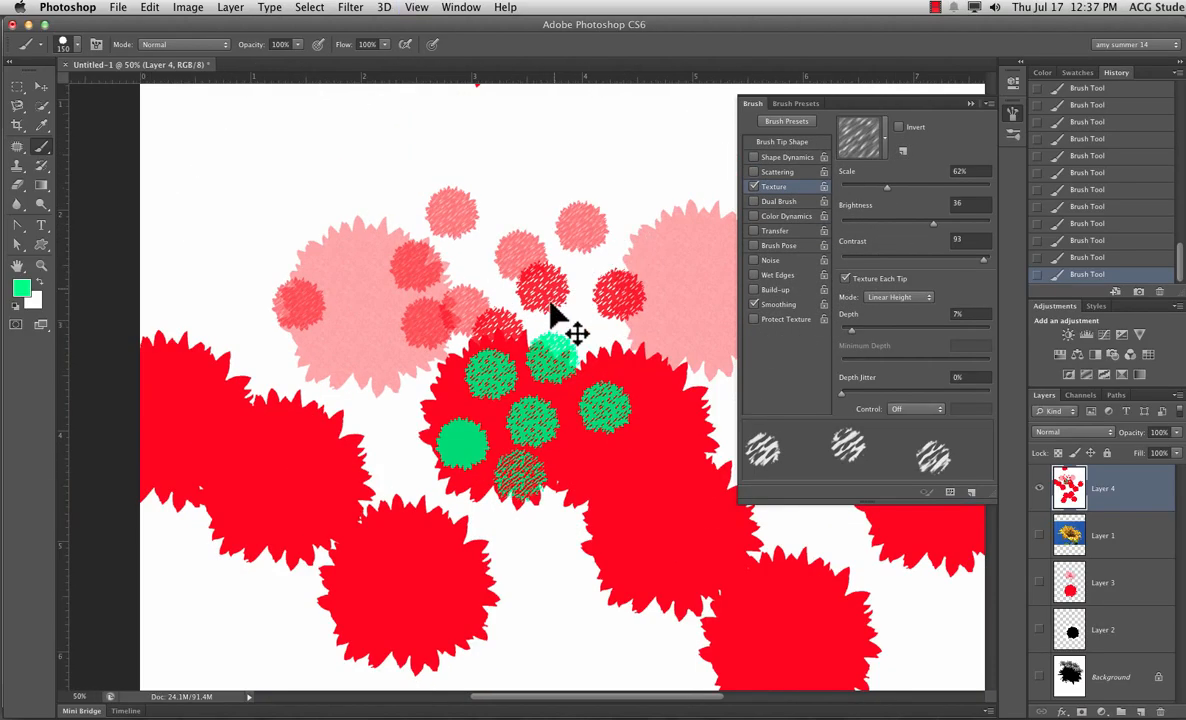
{"action": "key", "text": "ctrl+minus"}
{"action": "key", "text": "ctrl+minus"}
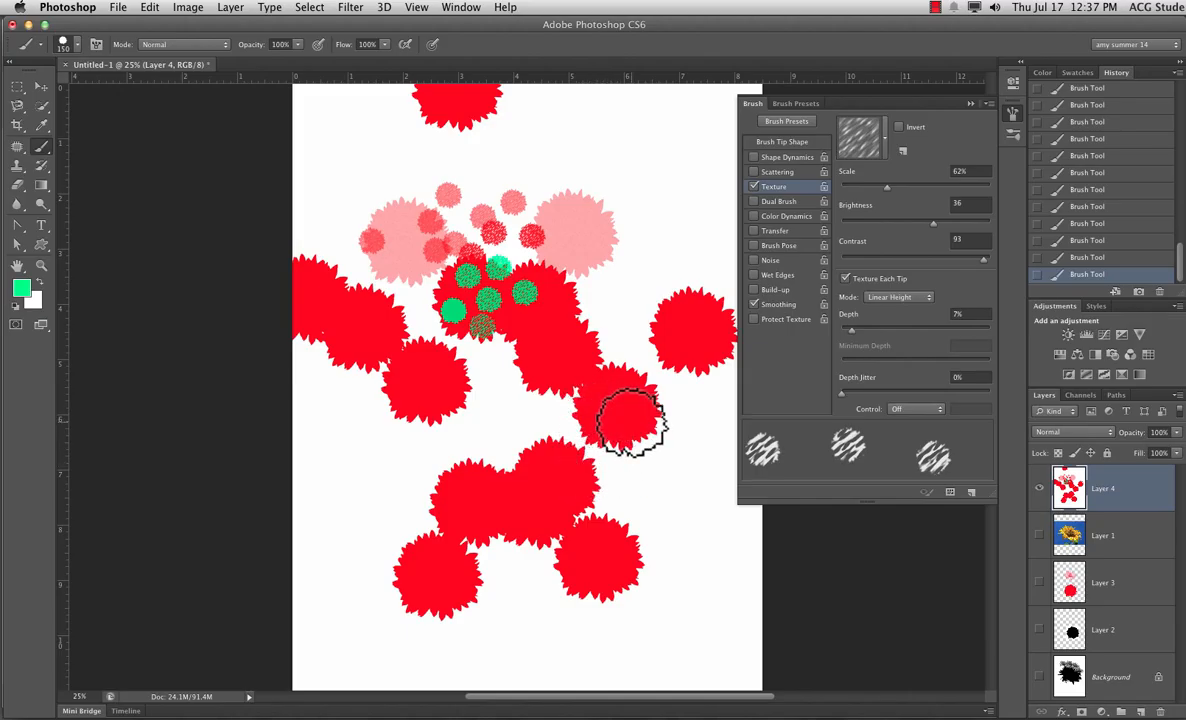
- Paint a green textured stamp on the blank area above the pink flower, then enlarge the brush to 250 px and paint another beside it
{"action": "left_click", "coordinate": [598, 155]}
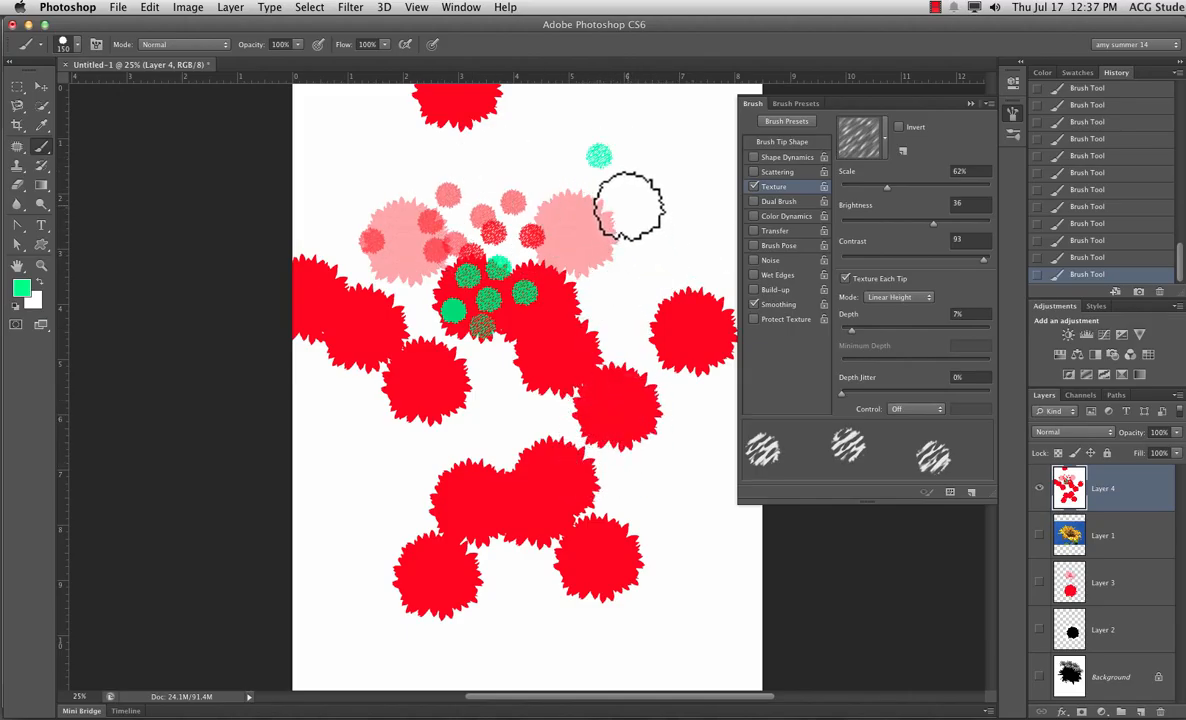
{"action": "key", "text": "super+plus"}
{"action": "key", "text": "super+plus"}
{"action": "key", "text": "space"}
{"action": "left_click_drag", "start_coordinate": [435, 298], "coordinate": [297, 520]}
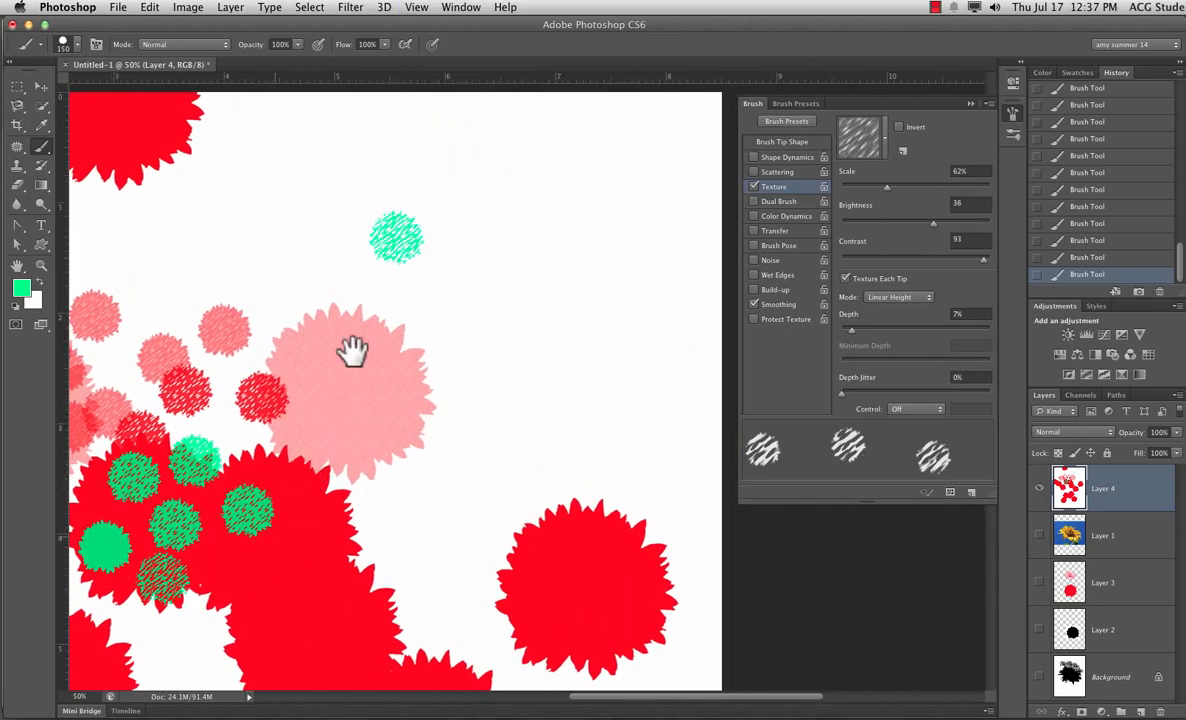
{"action": "key", "text": "bracketright"}
{"action": "key", "text": "bracketright"}
{"action": "left_click", "coordinate": [556, 268]}
{"action": "key", "text": "bracketright"}
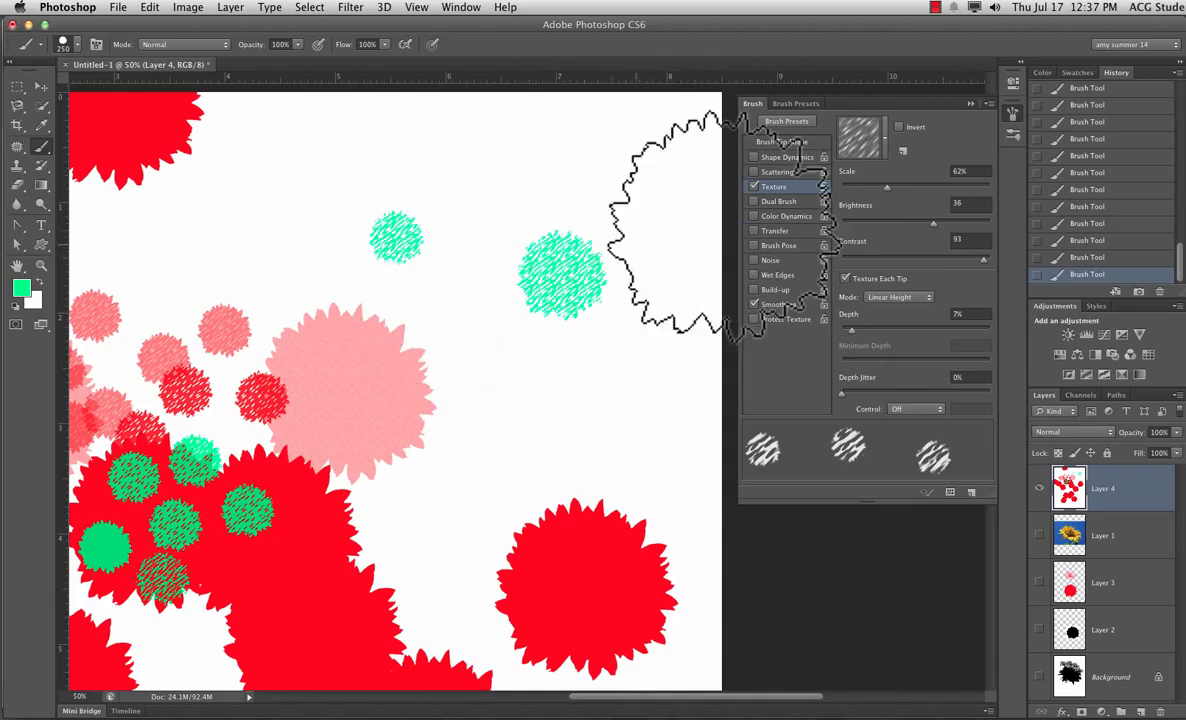
- Save the current brush as a new preset named "funky sun" with the brush size captured
{"action": "left_click", "coordinate": [988, 104]}
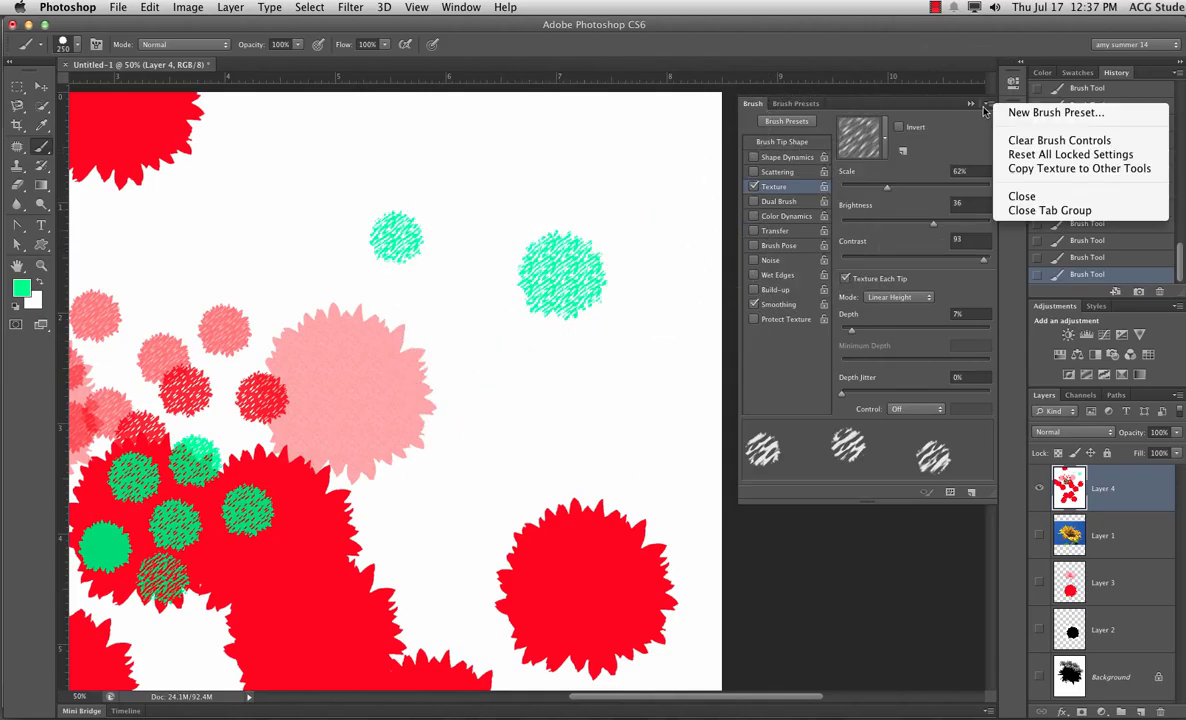
{"action": "left_click", "coordinate": [1022, 113]}
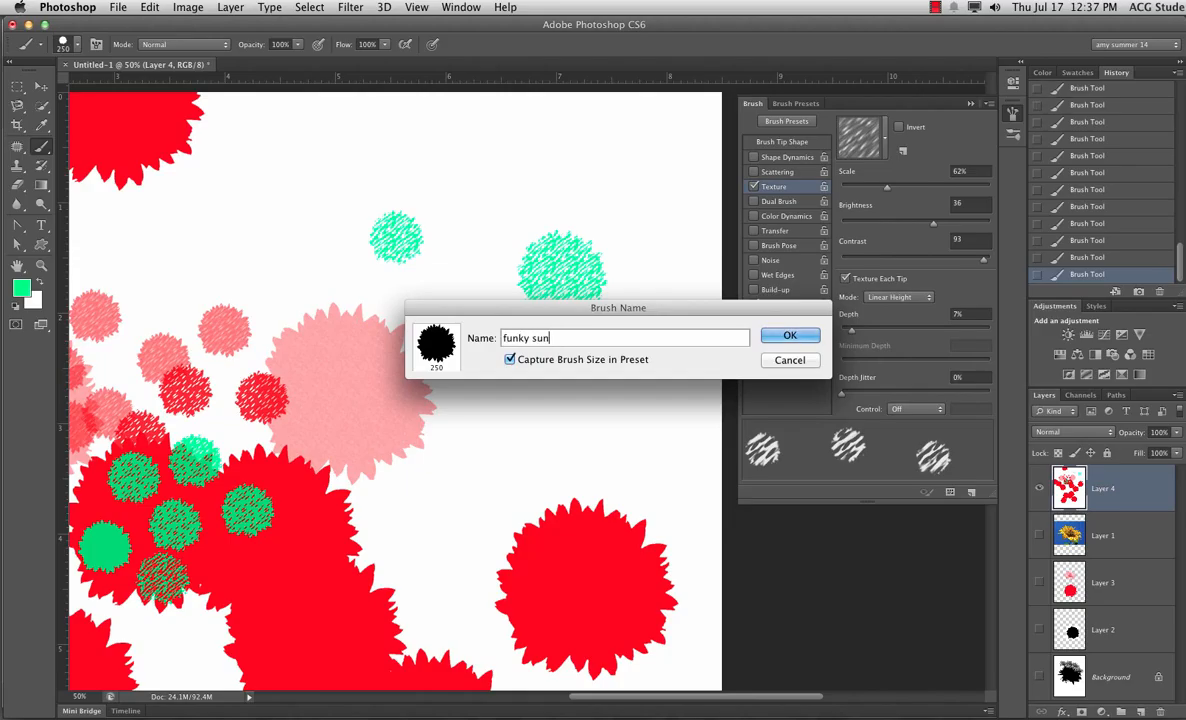
{"action": "key", "text": "Return"}
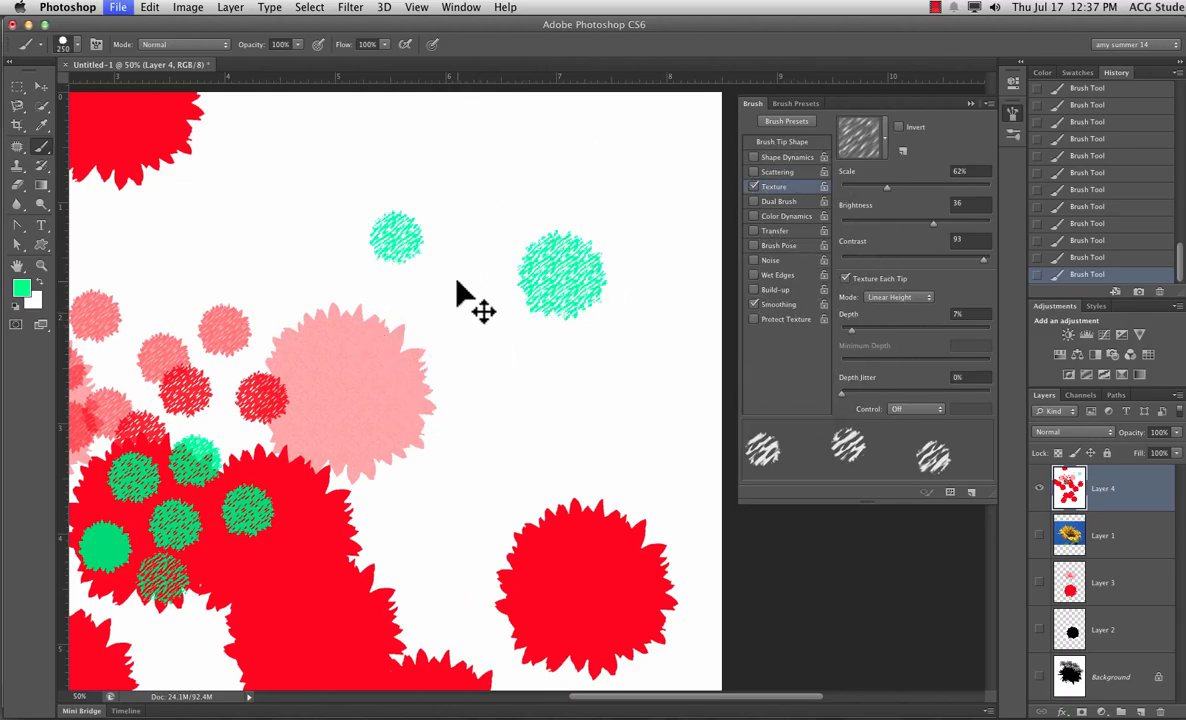
- Create a new blank document with the default settings and find the saved 250 px brush at the end of the brush presets
{"action": "key", "text": "super+n"}
{"action": "key", "text": "Return"}
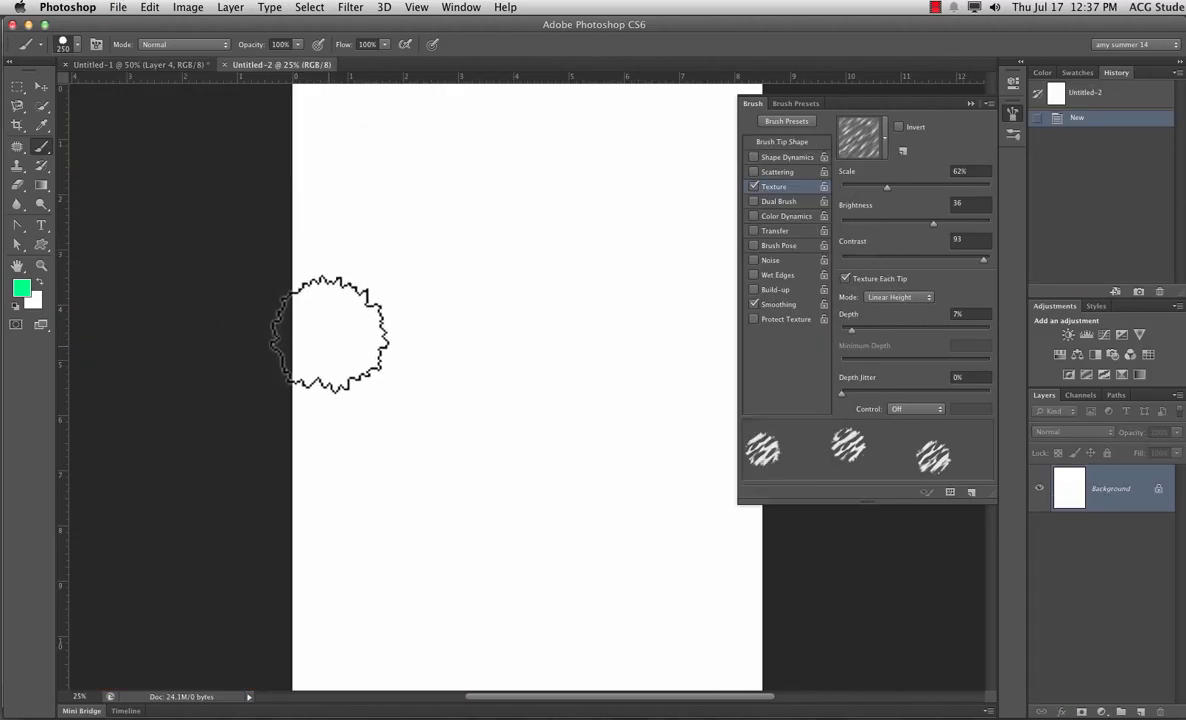
{"action": "key", "text": "bracketright"}
{"action": "left_click", "coordinate": [75, 45]}
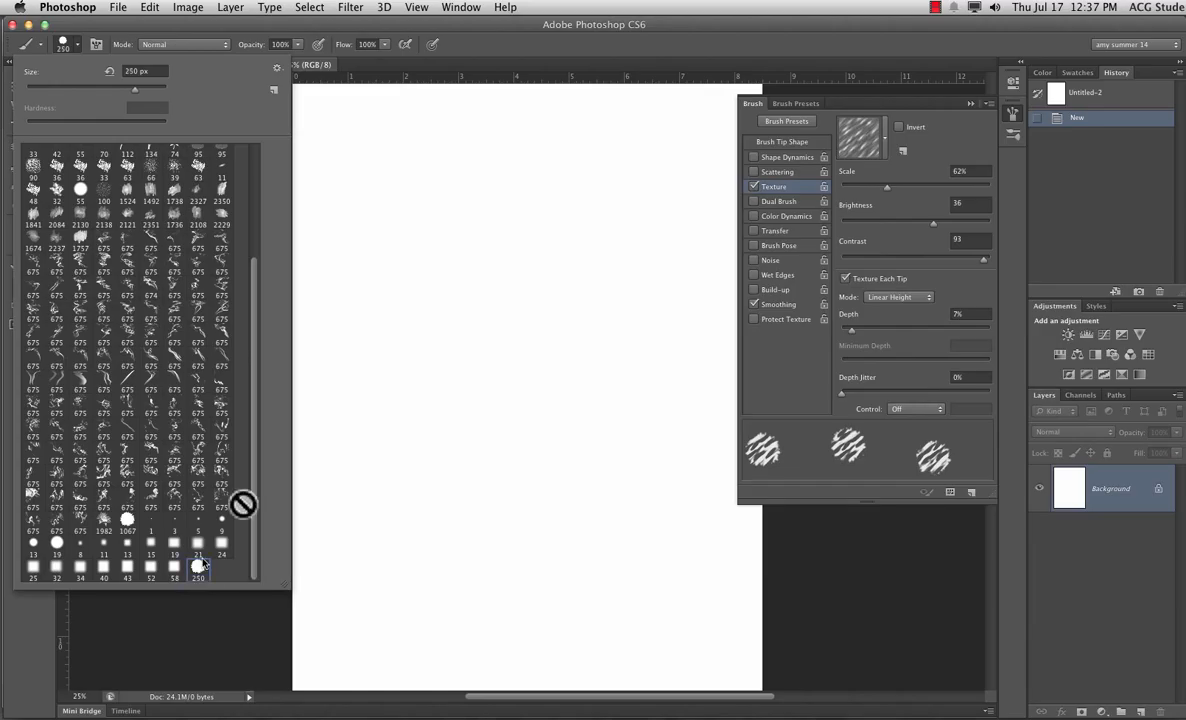
{"action": "left_click", "coordinate": [436, 320]}
- Paint three separate green textured stamps with the 250 px brush on the blank canvas
{"action": "left_click", "coordinate": [436, 320]}
{"action": "left_click", "coordinate": [535, 450]}
{"action": "left_click", "coordinate": [613, 261]}
- Enlarge the brush to 900 px and paint two large textured stamps, one in the upper middle and one in the lower part of the canvas
{"action": "key", "text": "bracketright"}
{"action": "key", "text": "bracketright"}
{"action": "key", "text": "bracketright"}
{"action": "key", "text": "bracketright"}
{"action": "key", "text": "bracketright"}
{"action": "key", "text": "bracketright"}
{"action": "key", "text": "bracketright"}
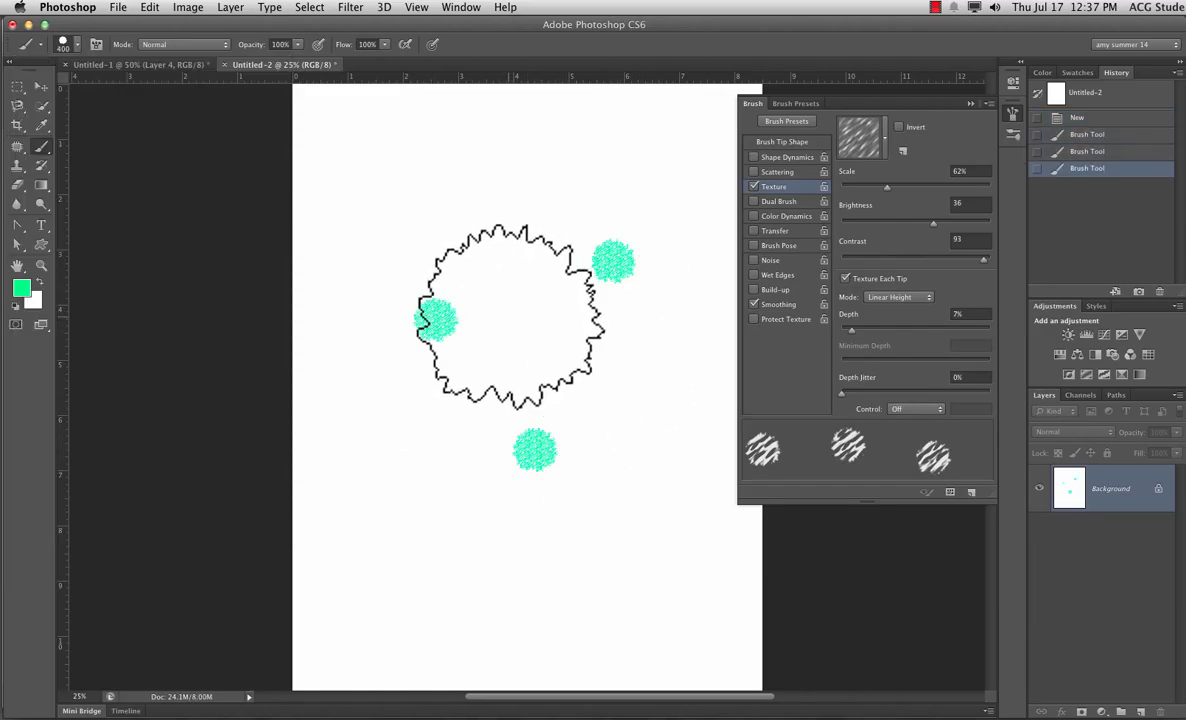
{"action": "left_click", "coordinate": [493, 310]}
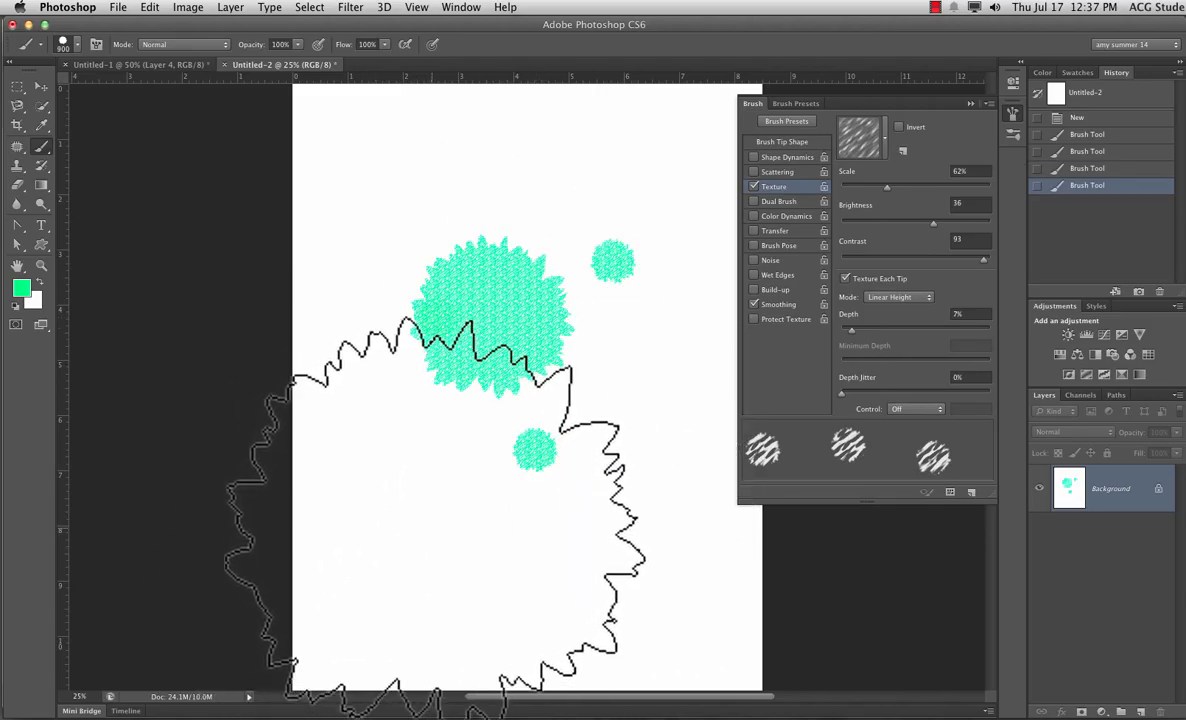
{"action": "left_click", "coordinate": [434, 524]}
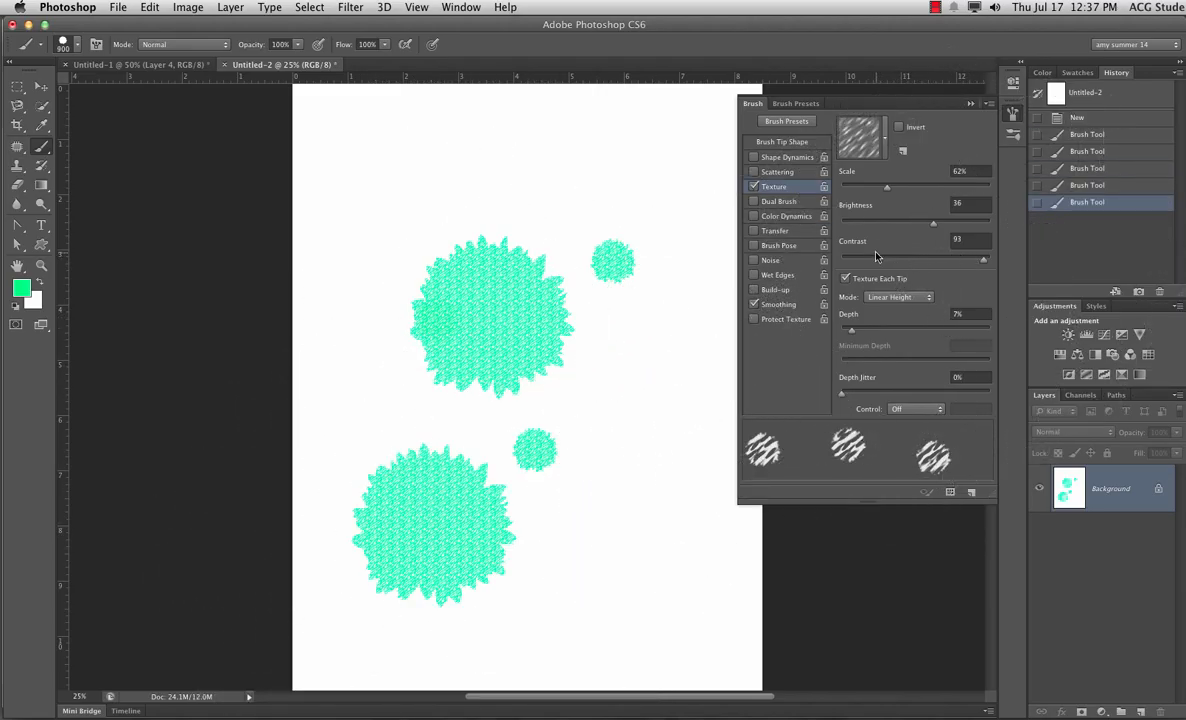